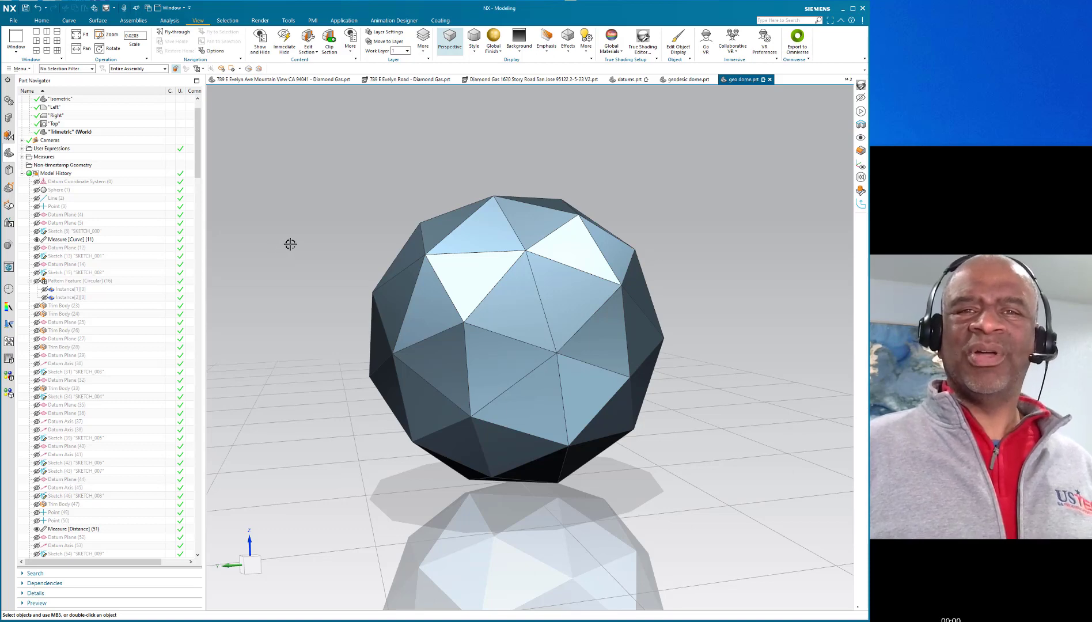
Step: Examine the faceted geodesic dome in geo dome.prt from several sides
mouse_move(291, 245)
middle_mouse_down()
mouse_move(320, 244)
mouse_move(246, 239)
middle_mouse_up()
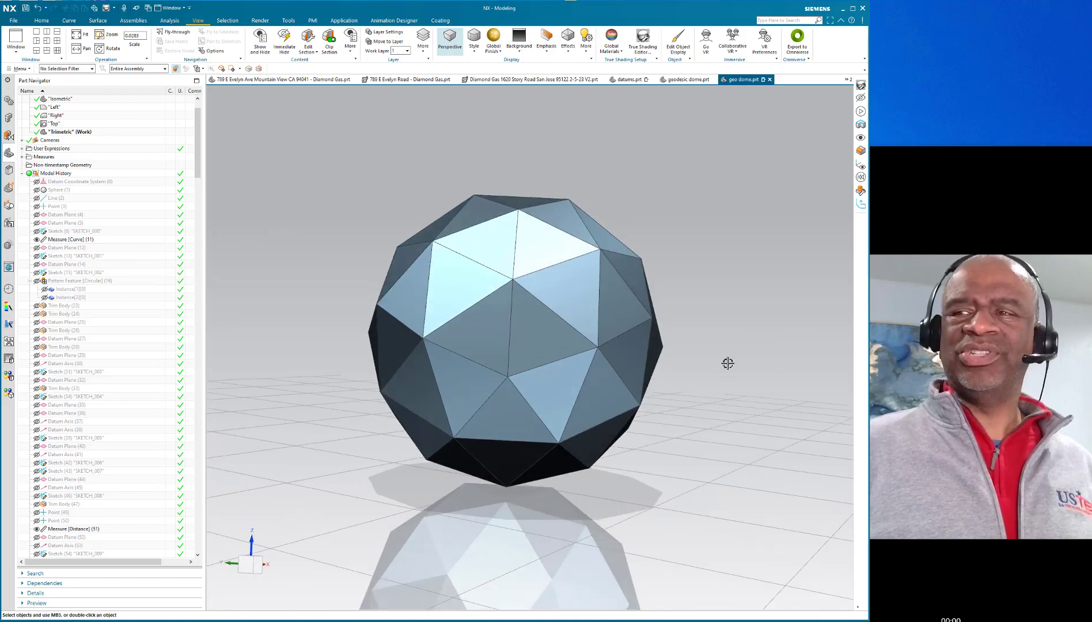
middle_click_drag(728, 363, 587, 356)
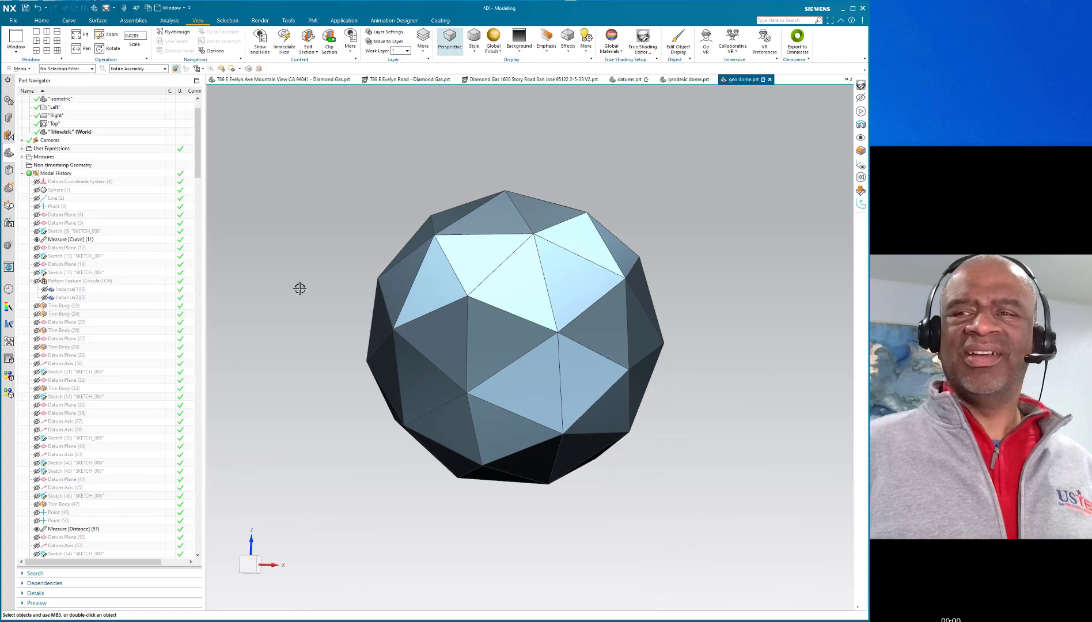
middle_click_drag(299, 288, 361, 287)
mouse_move(444, 283)
middle_mouse_down()
mouse_move(485, 295)
mouse_move(458, 298)
middle_mouse_up()
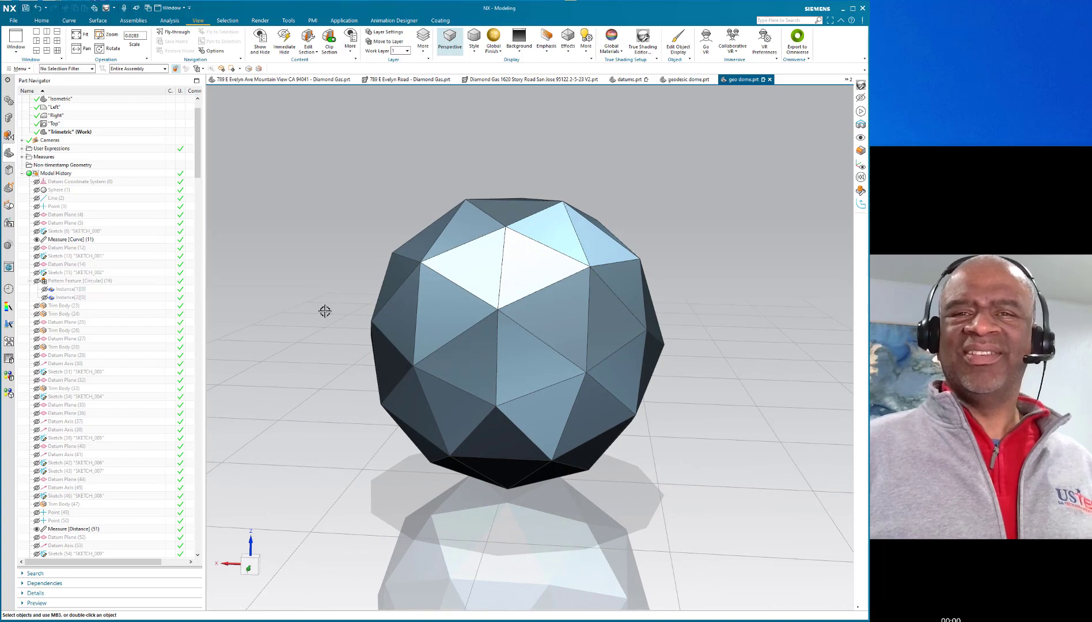
scroll(707, 268, "up", 2)
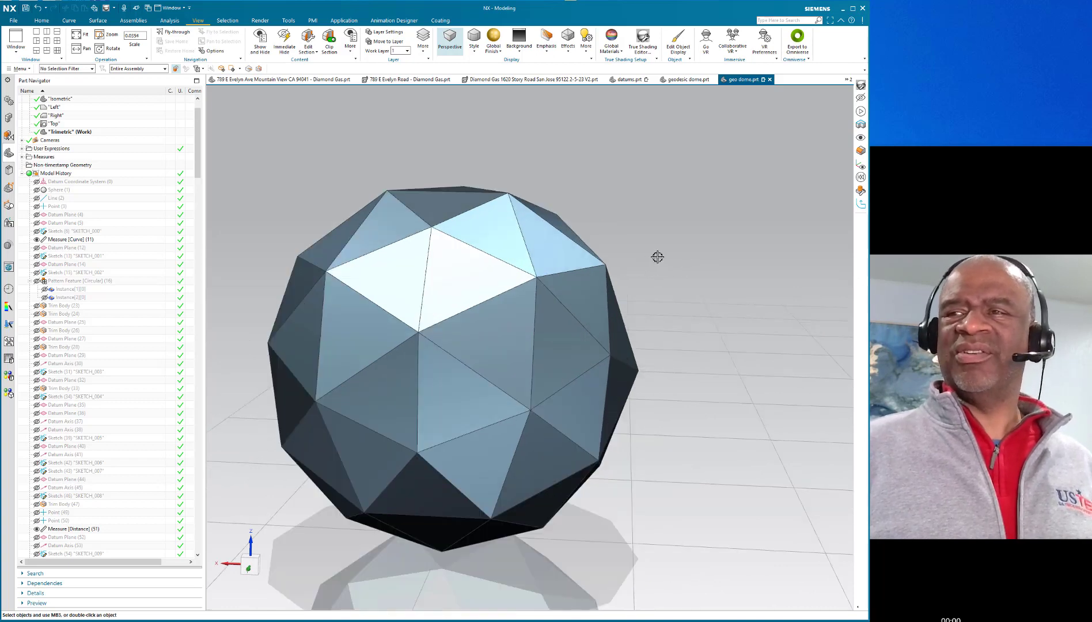
middle_click_drag(657, 257, 703, 249)
middle_click_drag(764, 315, 621, 332)
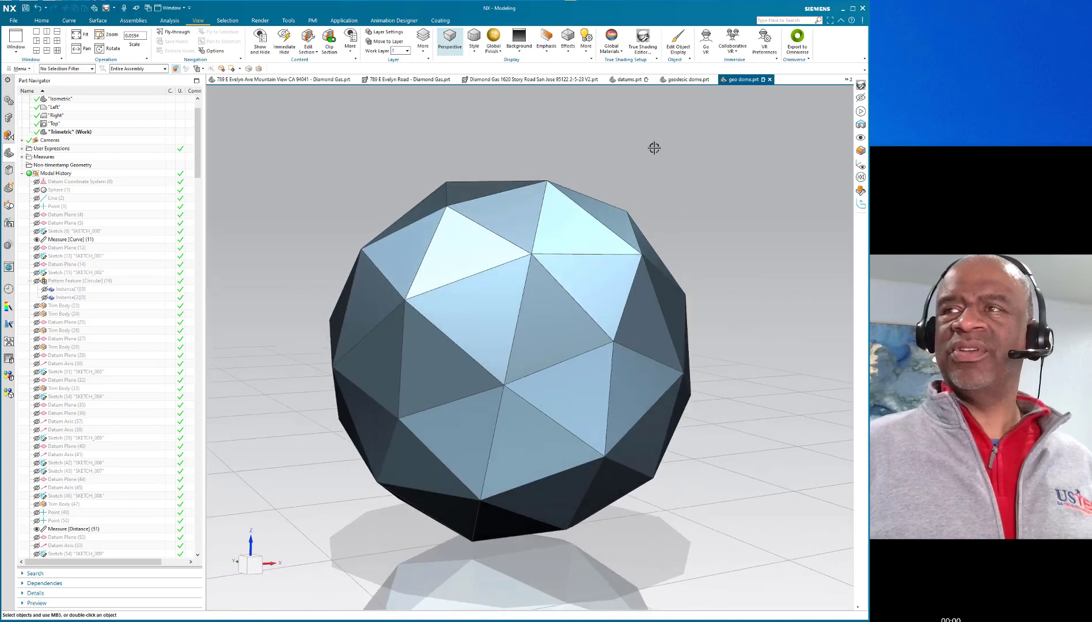
Step: Switch to geodesic dome.prt and review the definition of the Sphere (1) feature without changing it
left_click(689, 80)
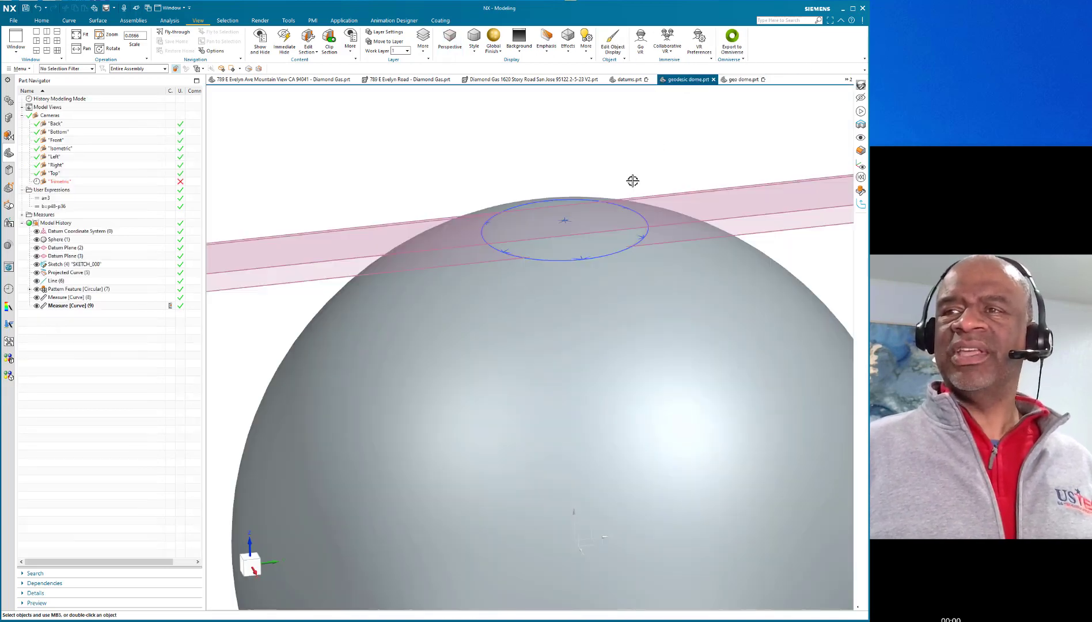
scroll(323, 194, "down", 5)
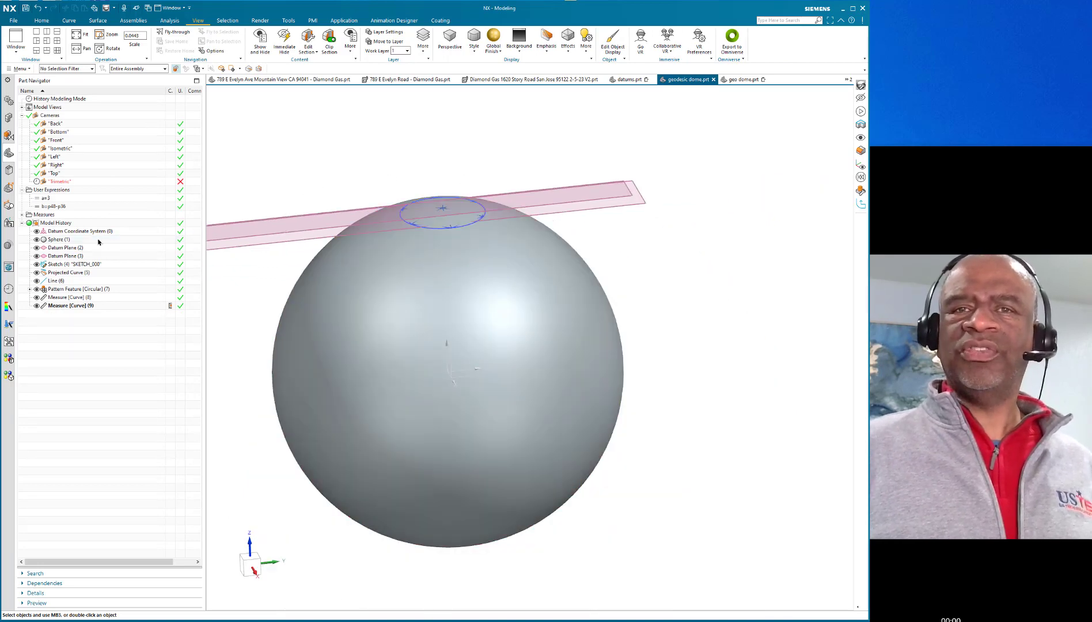
left_click(98, 240)
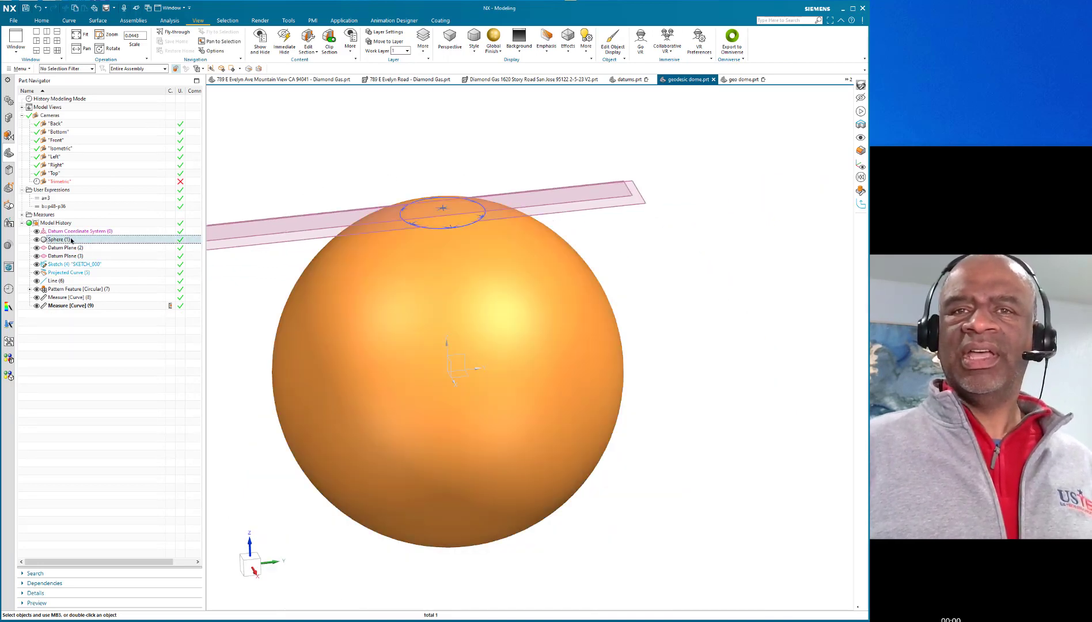
key("Escape")
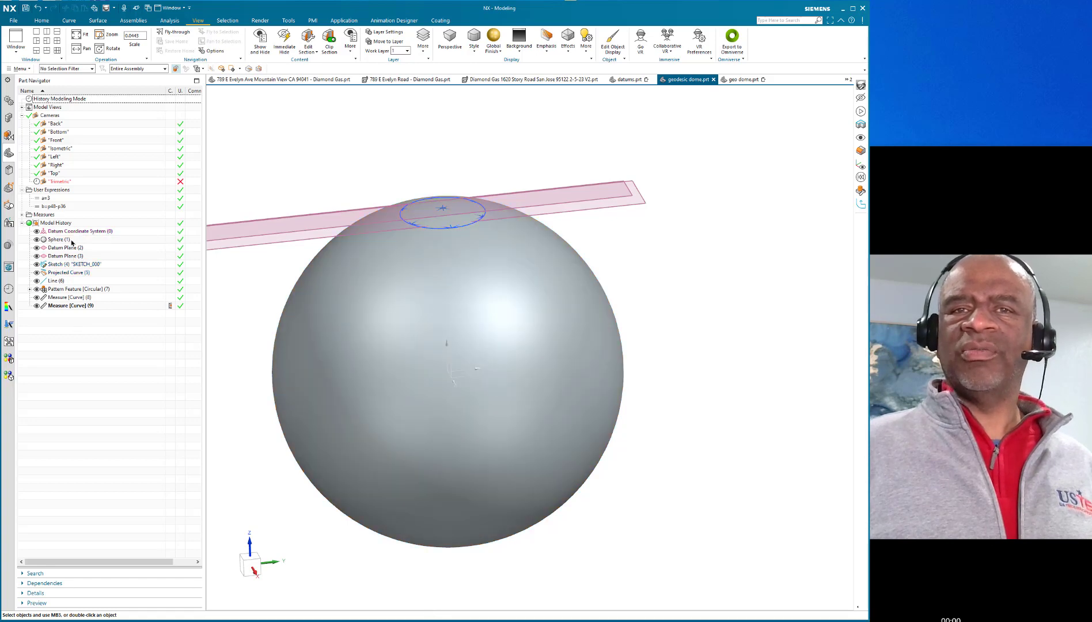
double_click(71, 241)
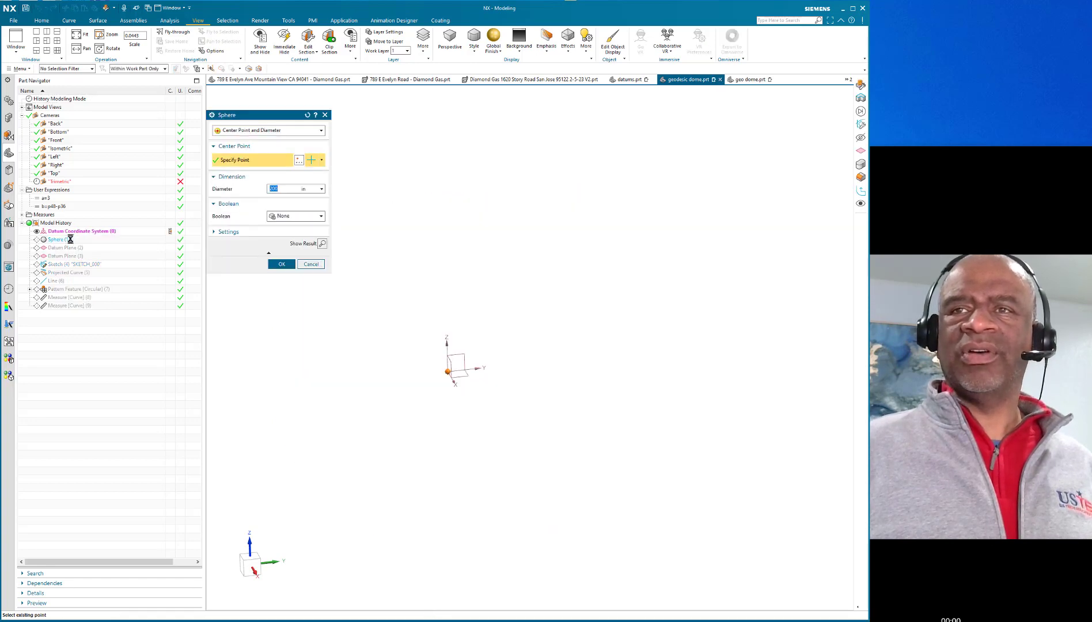
left_click(276, 266)
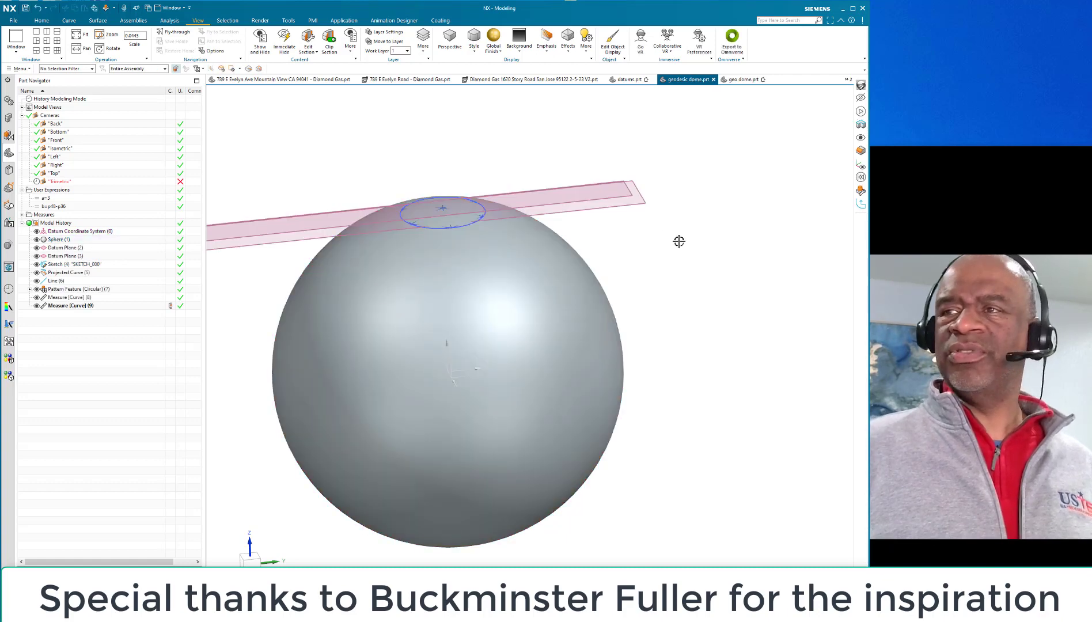
Step: Show the sphere model in wireframe to expose the lines and datum planes at its crown
right_click(681, 238)
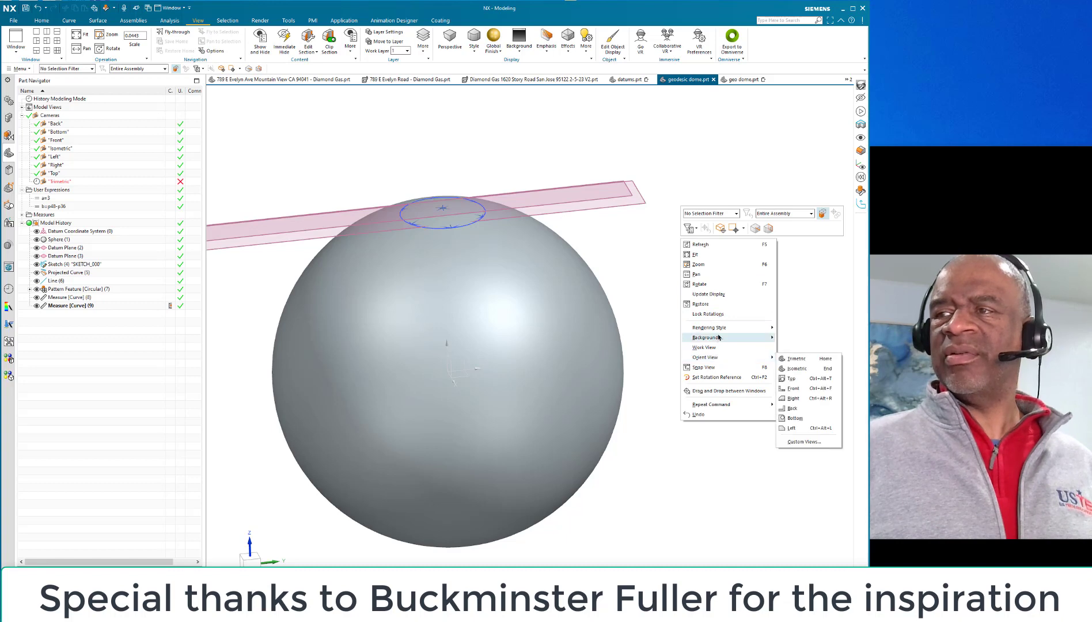
mouse_move(745, 329)
left_click(801, 379)
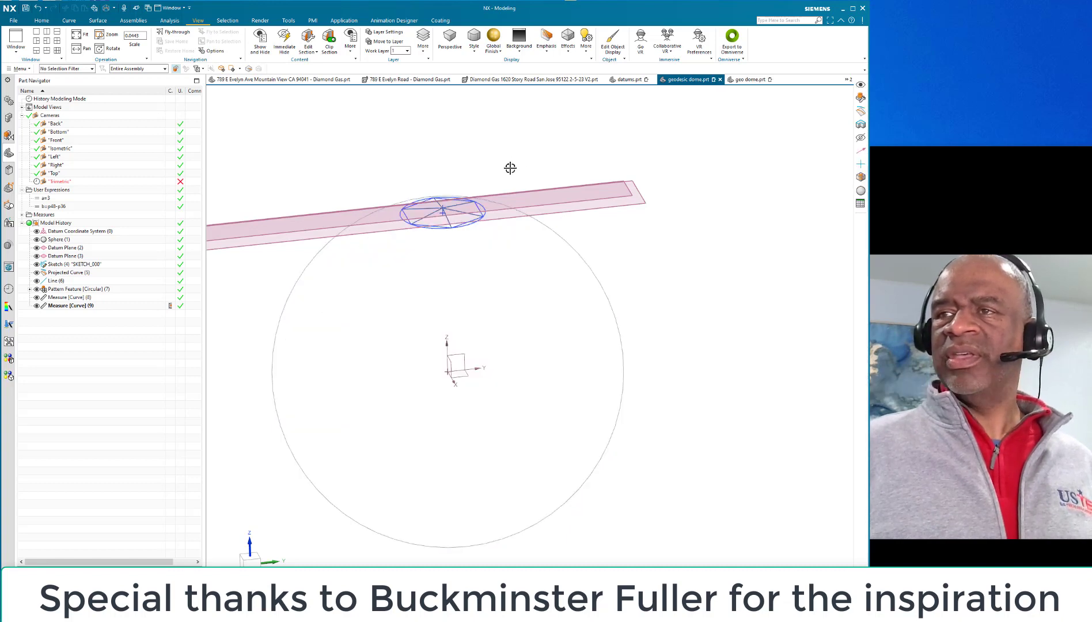
mouse_move(664, 208)
middle_mouse_down()
mouse_move(641, 202)
mouse_move(673, 220)
mouse_move(680, 206)
mouse_move(667, 211)
middle_mouse_up()
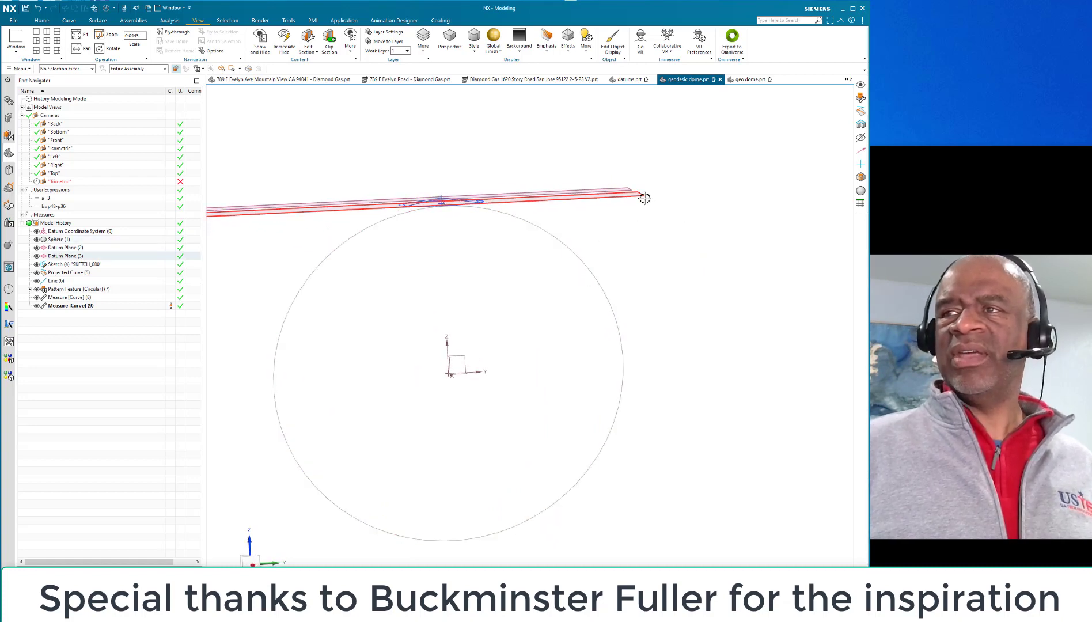
Step: Set the user expression a to 10 to lower Datum Plane (3) beneath the sphere's crown
left_click(111, 257)
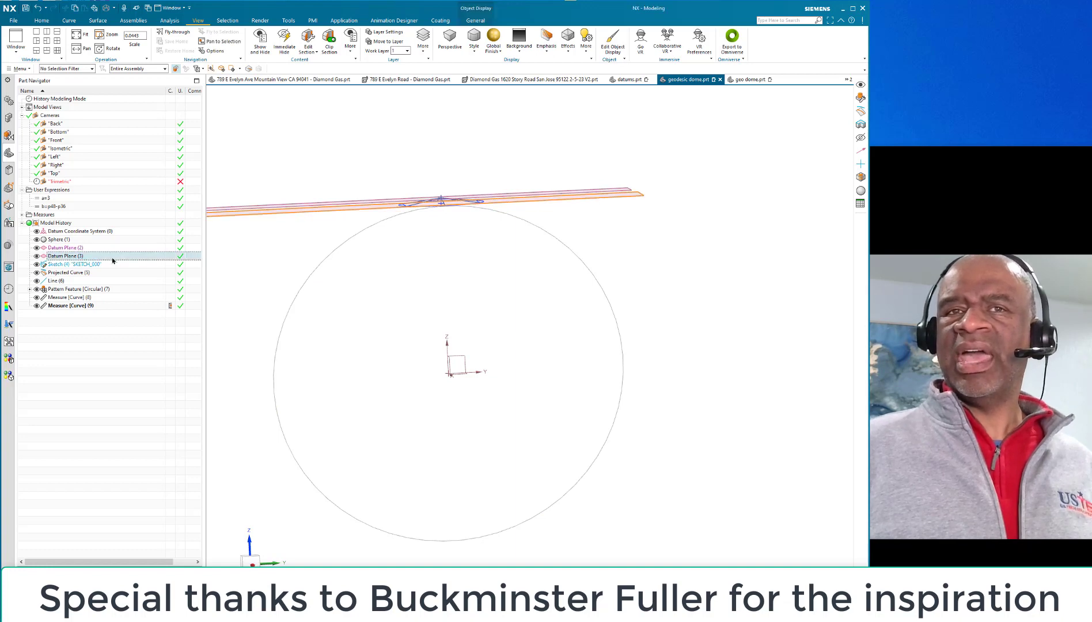
double_click(67, 199)
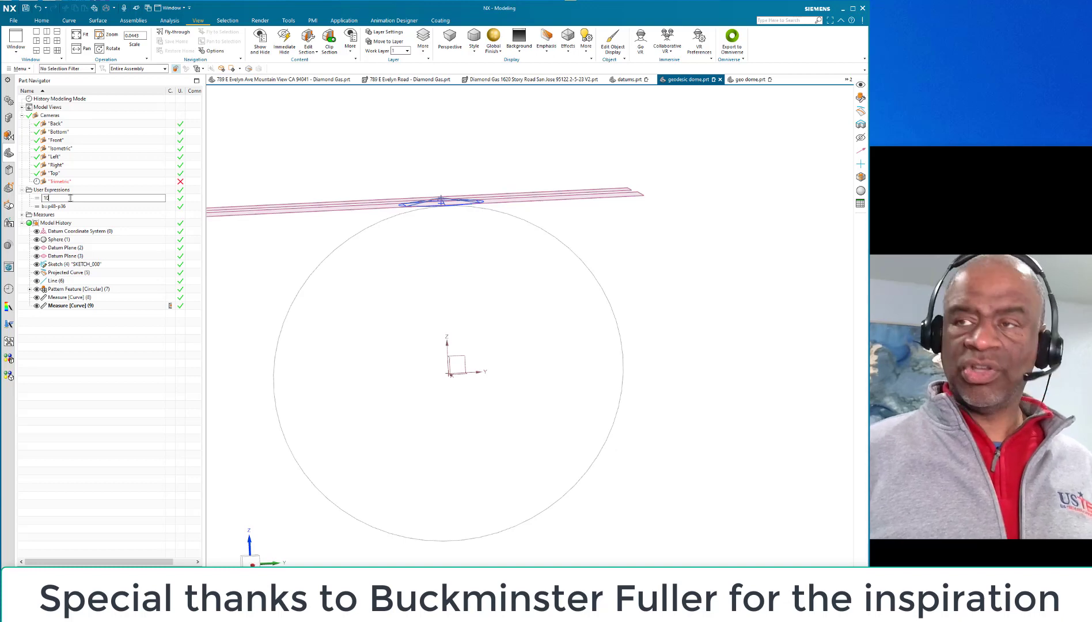
type("10")
key("Return")
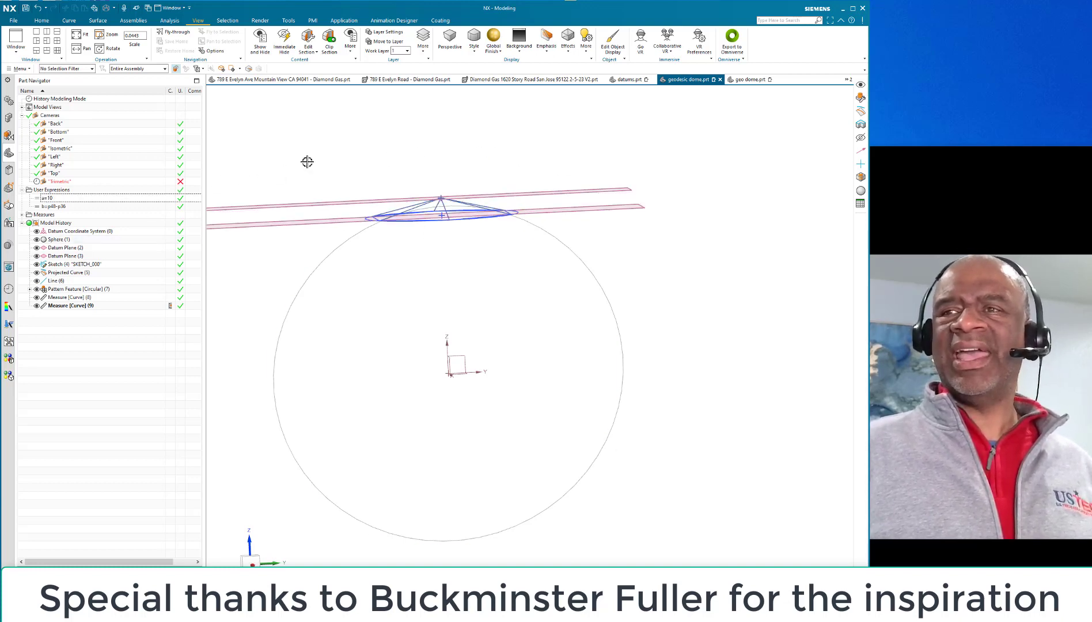
Step: Examine the pentagonal pyramid of lines between the two datum planes at the sphere's crown
middle_click_drag(305, 161, 327, 188)
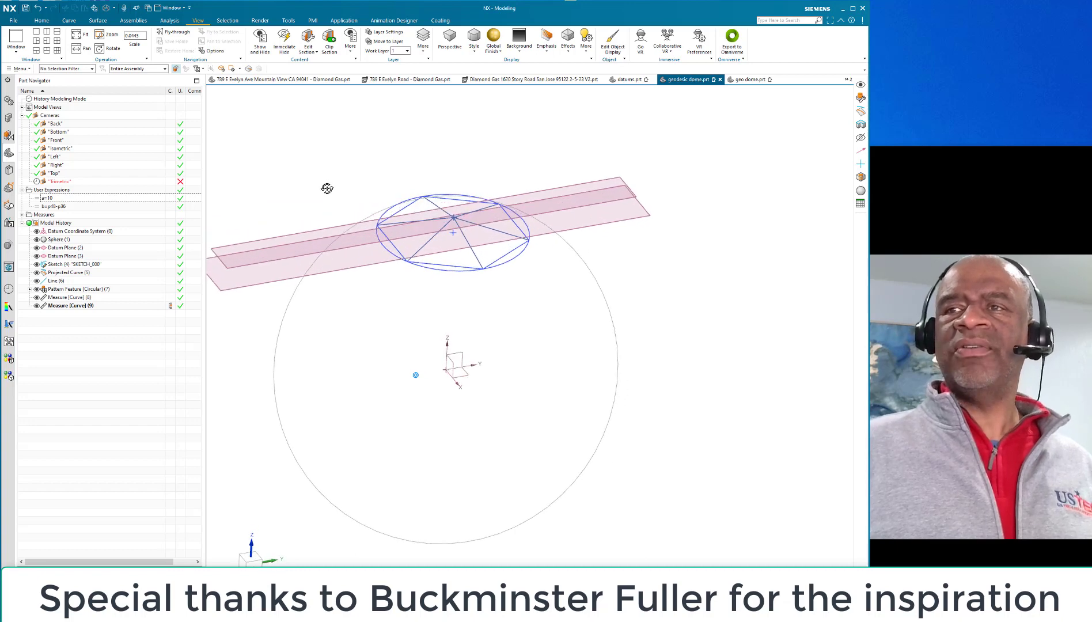
scroll(351, 188, "up", 1)
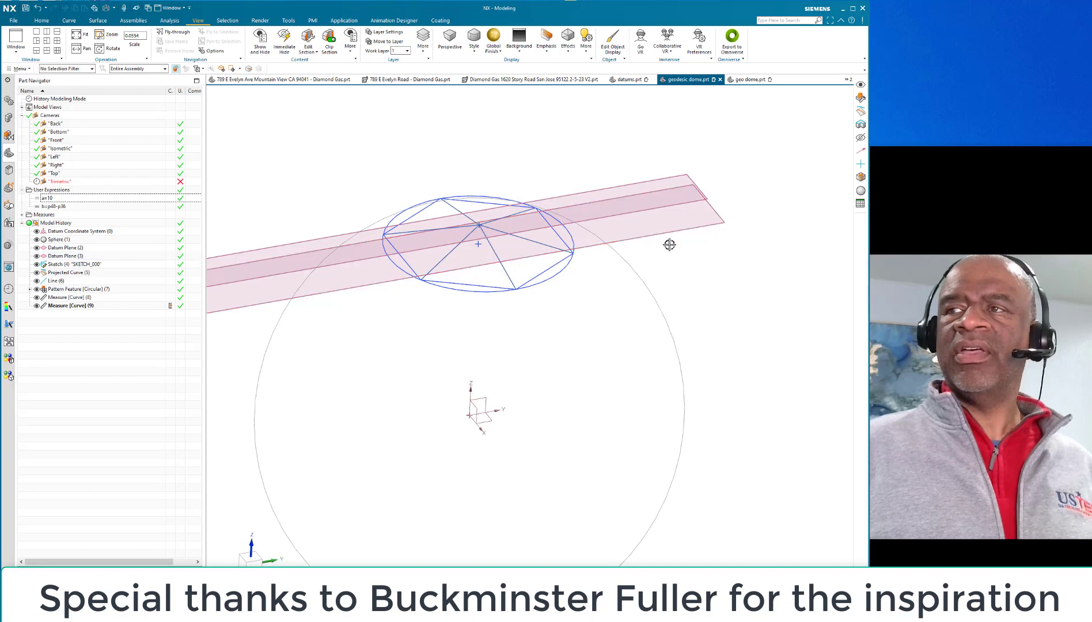
mouse_move(709, 288)
middle_mouse_down()
mouse_move(699, 259)
mouse_move(709, 274)
middle_mouse_up()
scroll(361, 167, "up", 4)
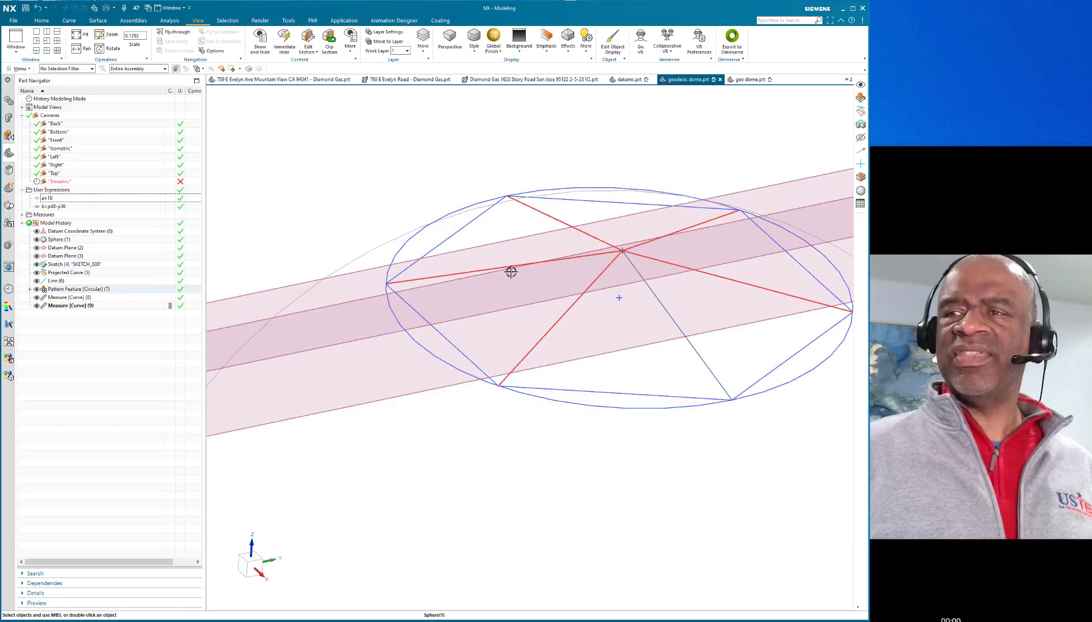
middle_click_drag(321, 207, 311, 183)
scroll(306, 178, "down", 1)
scroll(310, 171, "down", 3)
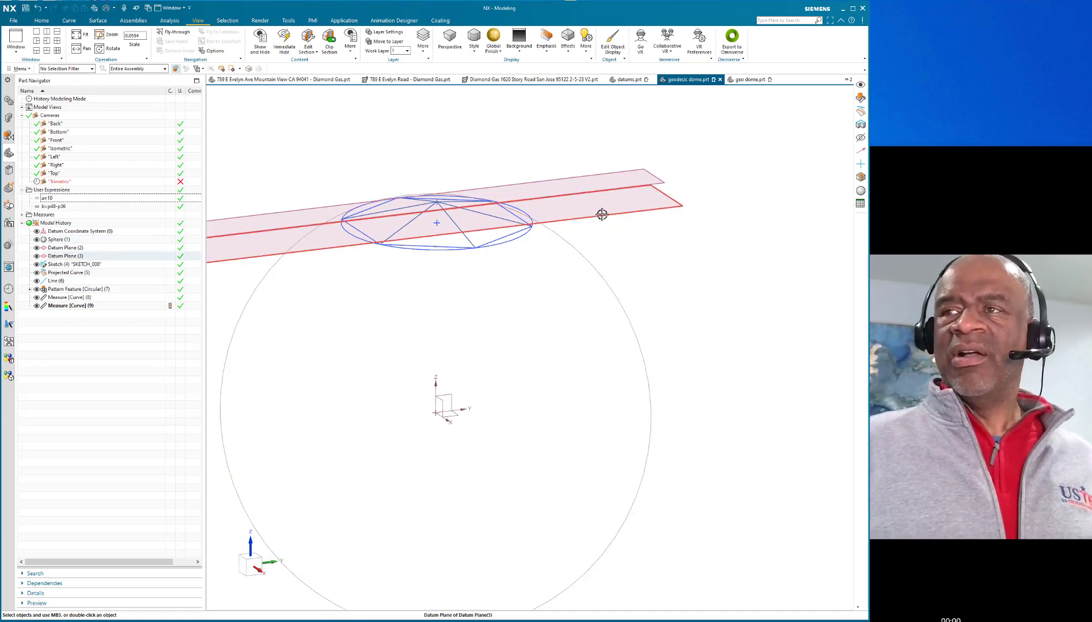
mouse_move(602, 214)
middle_mouse_down()
mouse_move(661, 266)
mouse_move(590, 212)
middle_mouse_up()
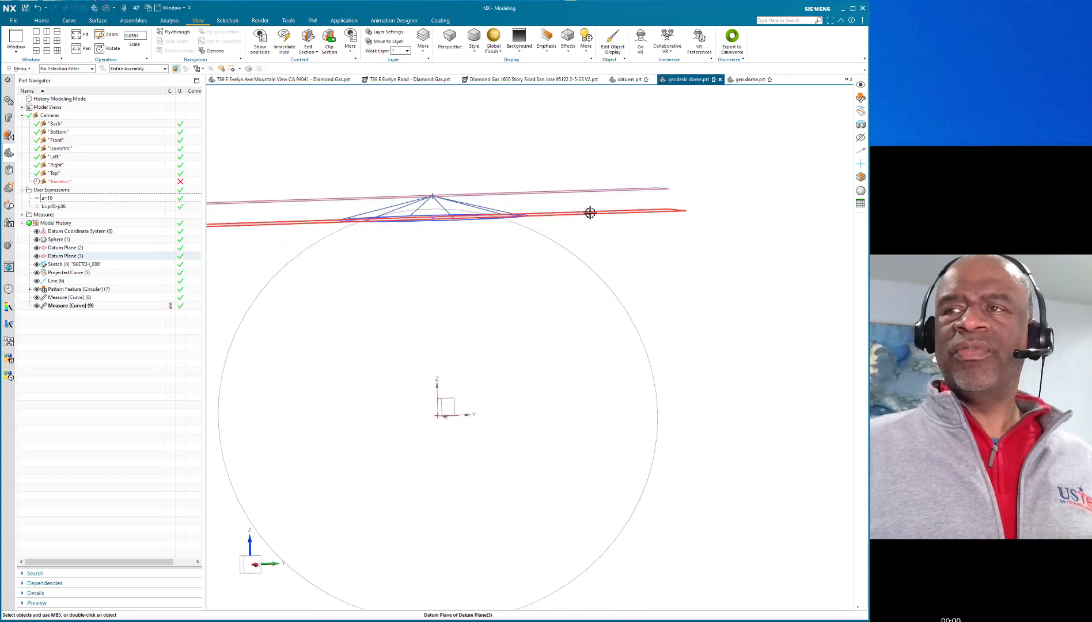
Step: Set the user expression a to 20
double_click(66, 198)
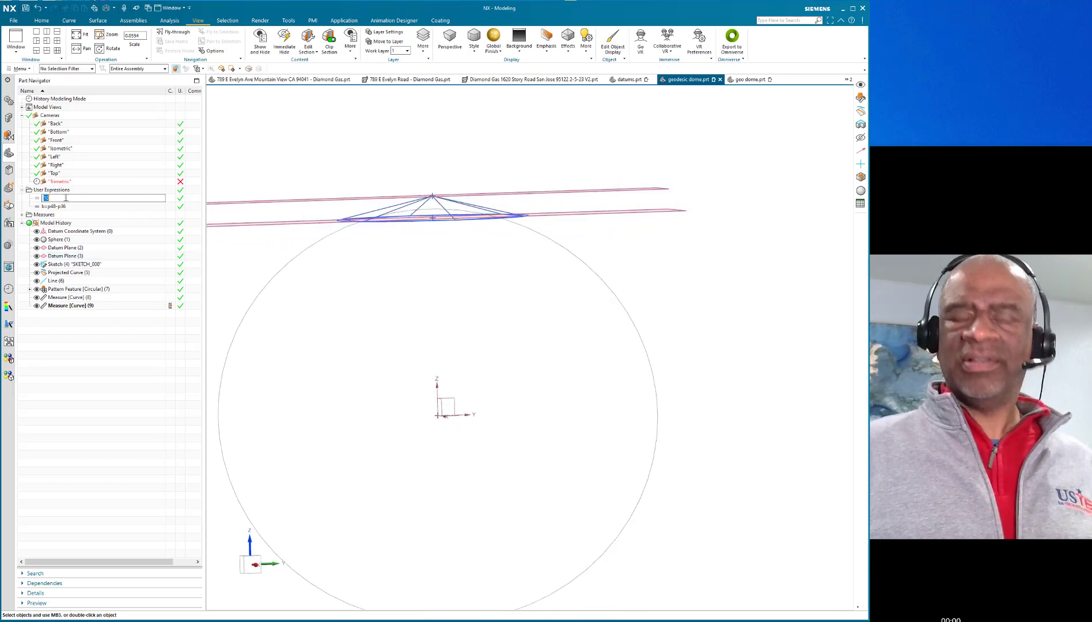
type("20")
key("Return")
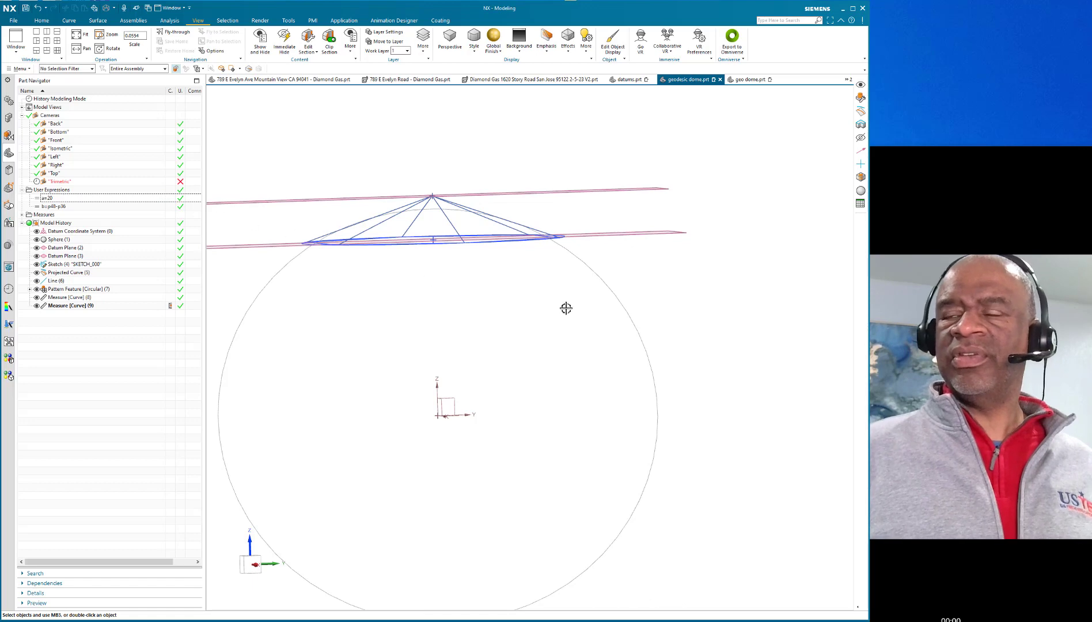
Step: Inspect the pentagonal pyramid built inside the sphere's crown and return the model to shaded display
middle_click_drag(759, 344, 772, 369)
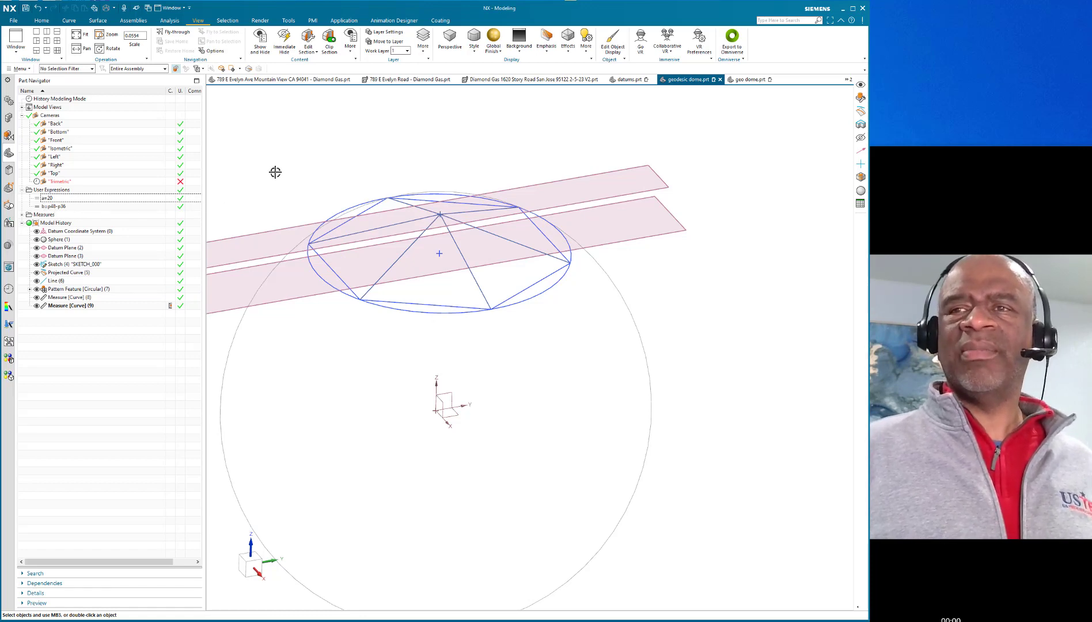
mouse_move(287, 175)
middle_mouse_down()
mouse_move(291, 161)
mouse_move(296, 176)
mouse_move(303, 169)
middle_mouse_up()
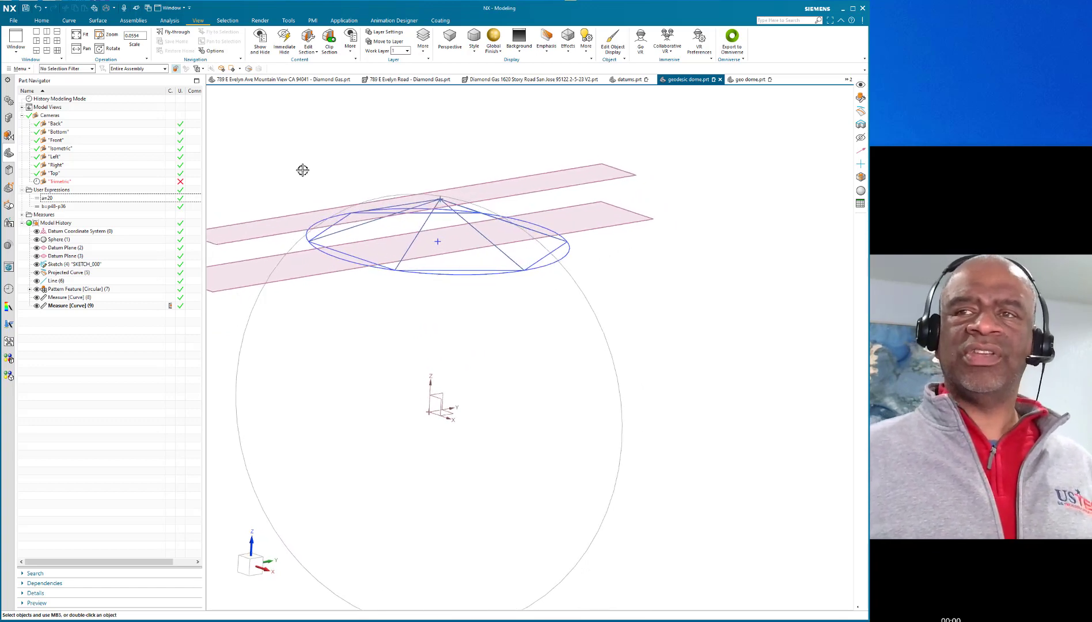
middle_click_drag(303, 182, 309, 186)
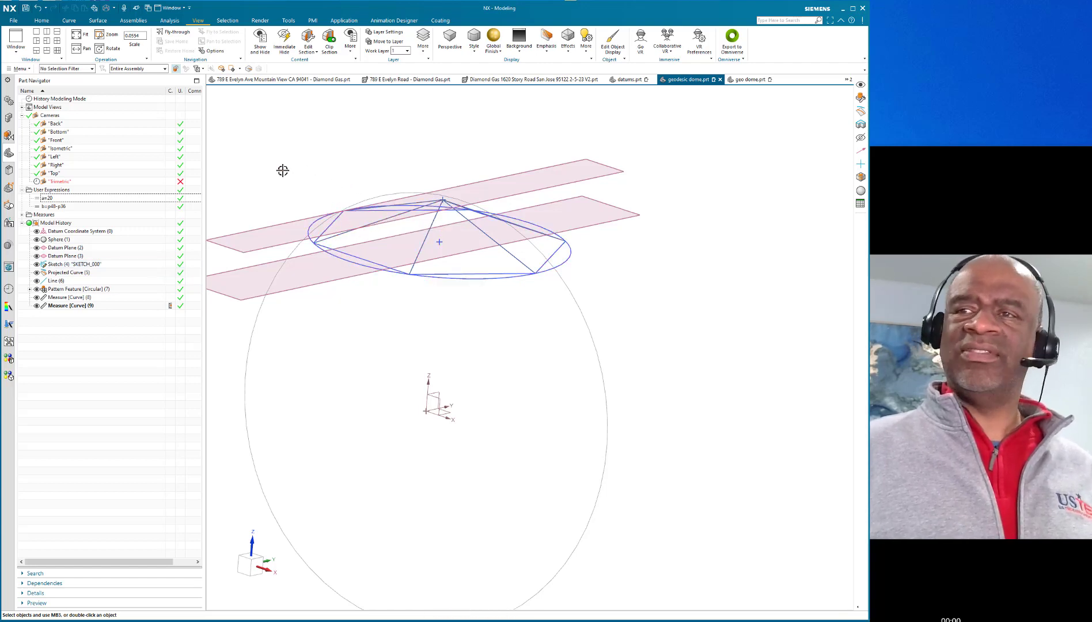
middle_click_drag(314, 166, 309, 200)
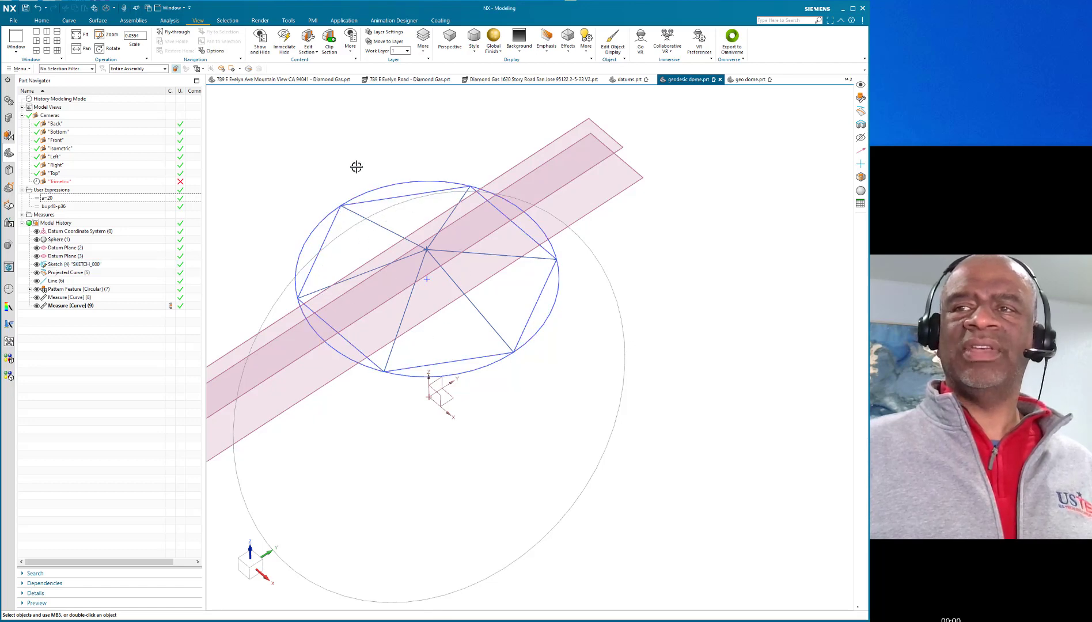
middle_click_drag(370, 166, 370, 130)
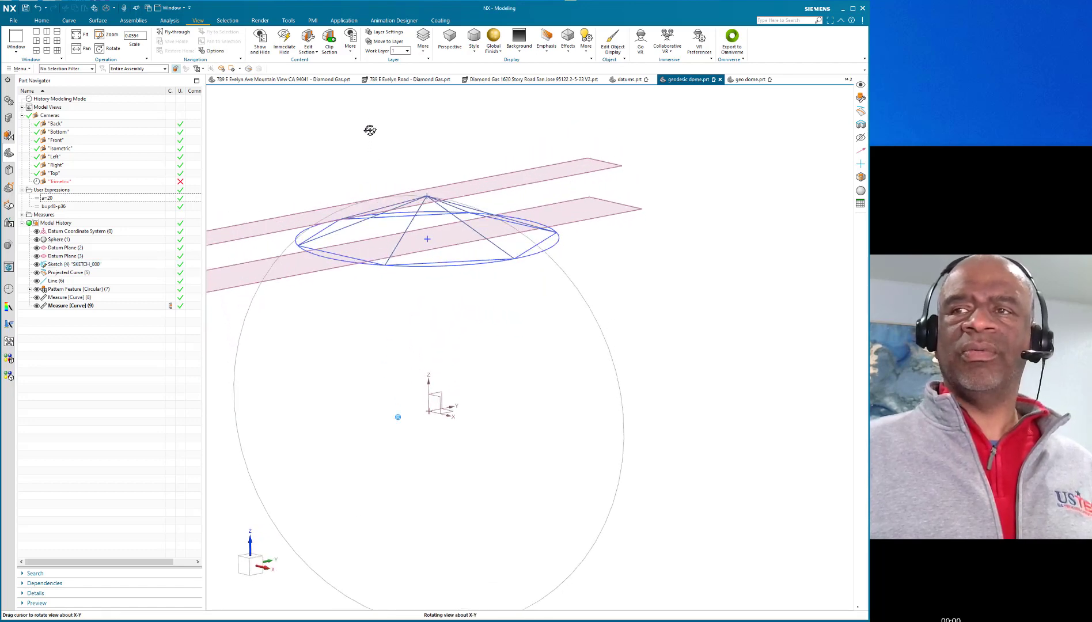
right_click(376, 124)
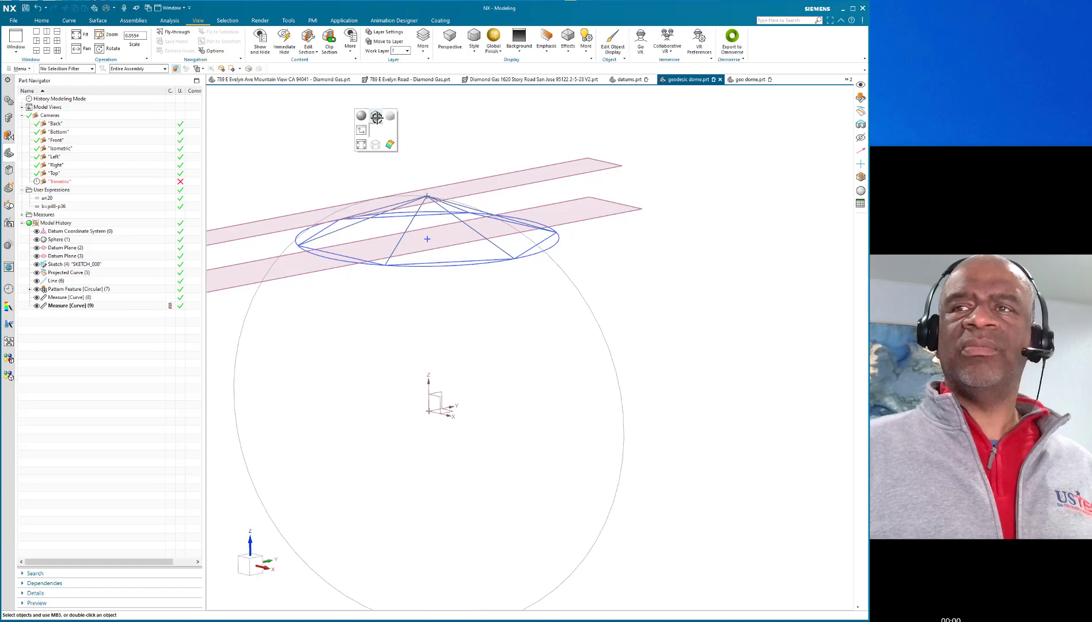
left_click(375, 118)
mouse_move(654, 231)
middle_mouse_down()
mouse_move(651, 219)
mouse_move(653, 232)
middle_mouse_up()
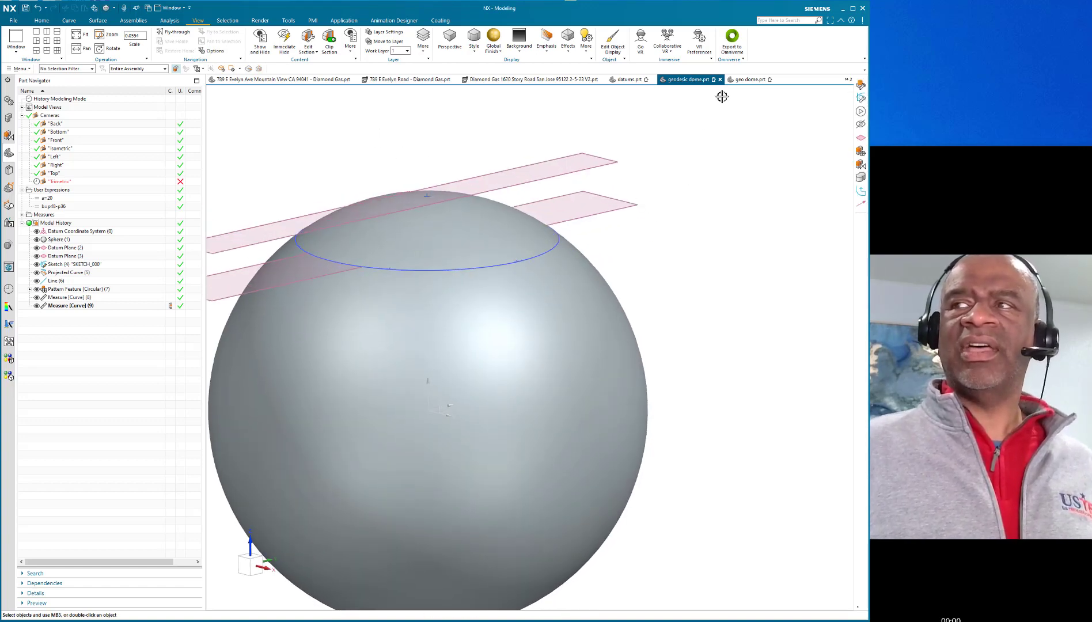
Step: Switch to geo dome.prt and roll its model history back to the Datum Coordinate System feature
left_click(745, 82)
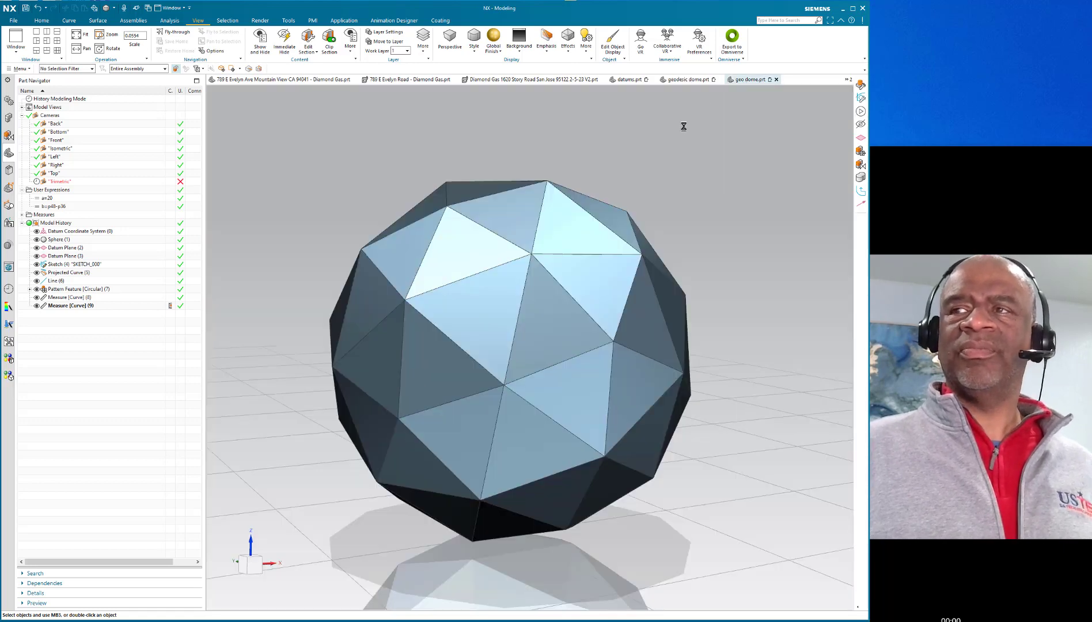
mouse_move(316, 168)
middle_mouse_down()
mouse_move(324, 178)
mouse_move(324, 165)
middle_mouse_up()
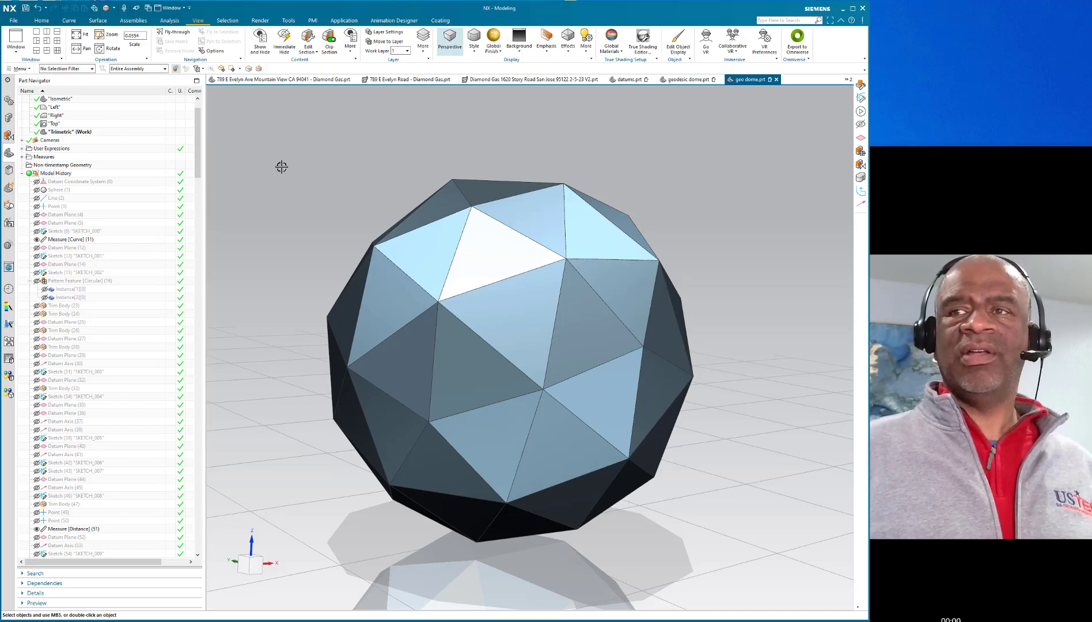
middle_click_drag(310, 168, 322, 178)
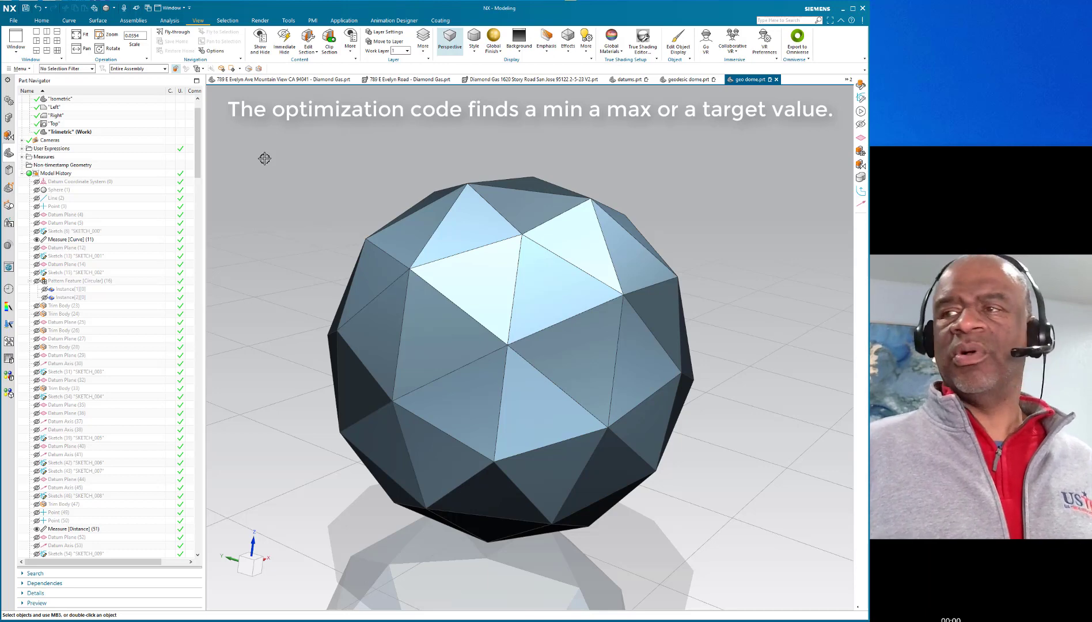
middle_click_drag(309, 190, 309, 190)
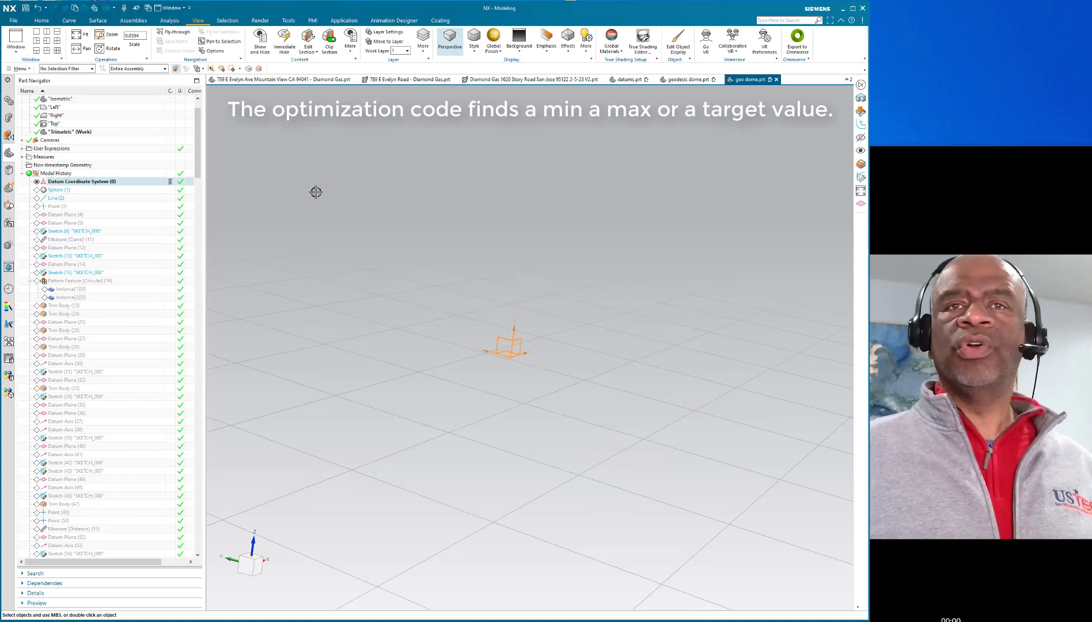
Step: Advance the rolled-back model history to the Sphere feature
scroll(339, 245, "down", 2)
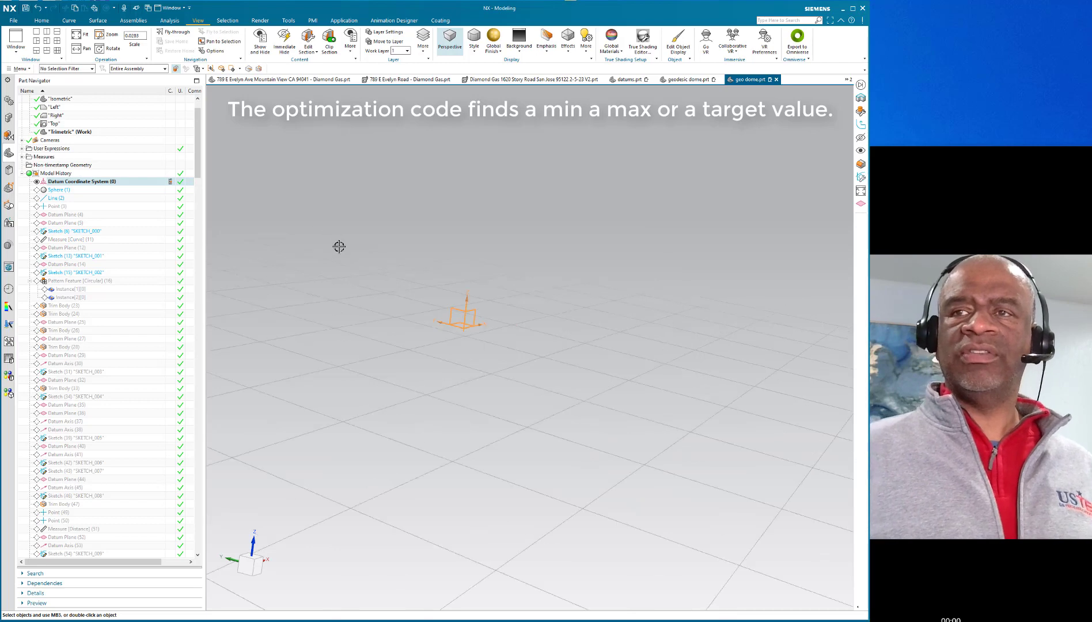
scroll(339, 246, "up", 4)
scroll(363, 238, "down", 2)
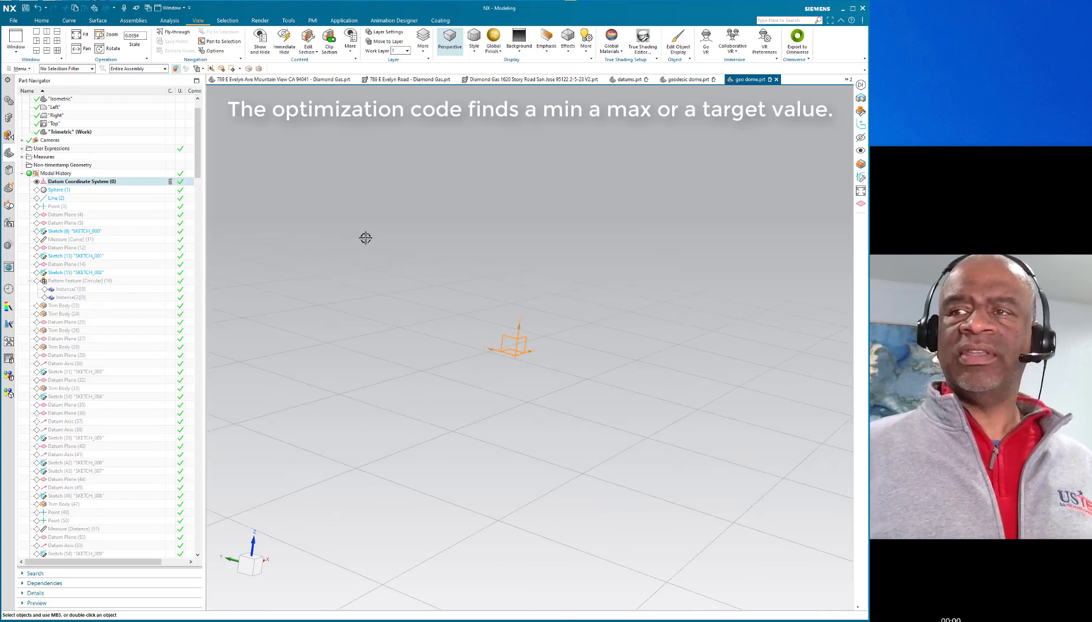
middle_click_drag(366, 236, 321, 288)
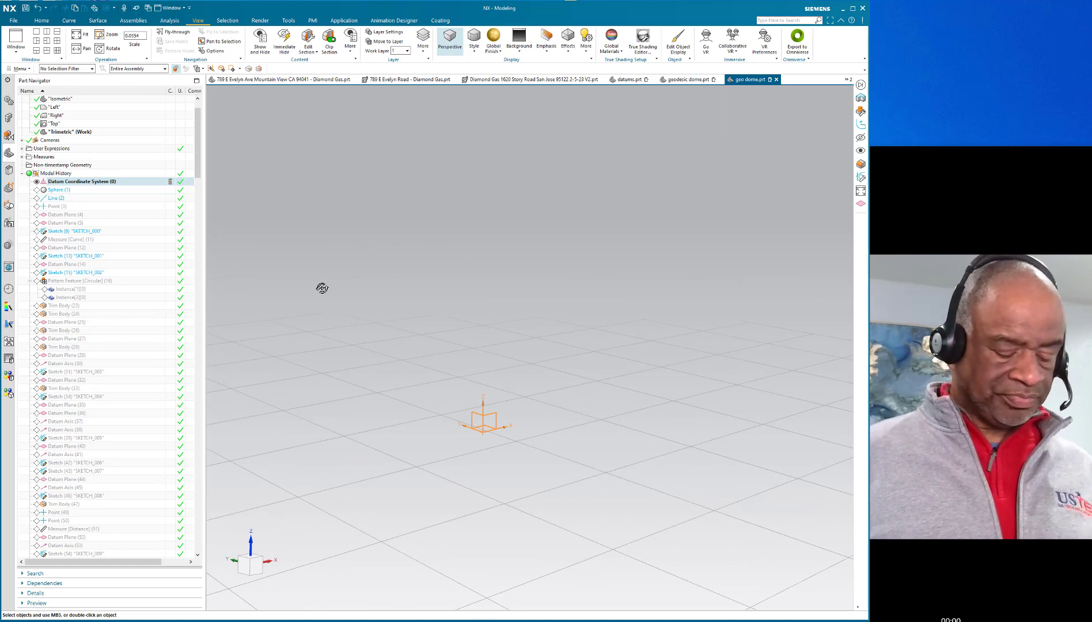
key("Down")
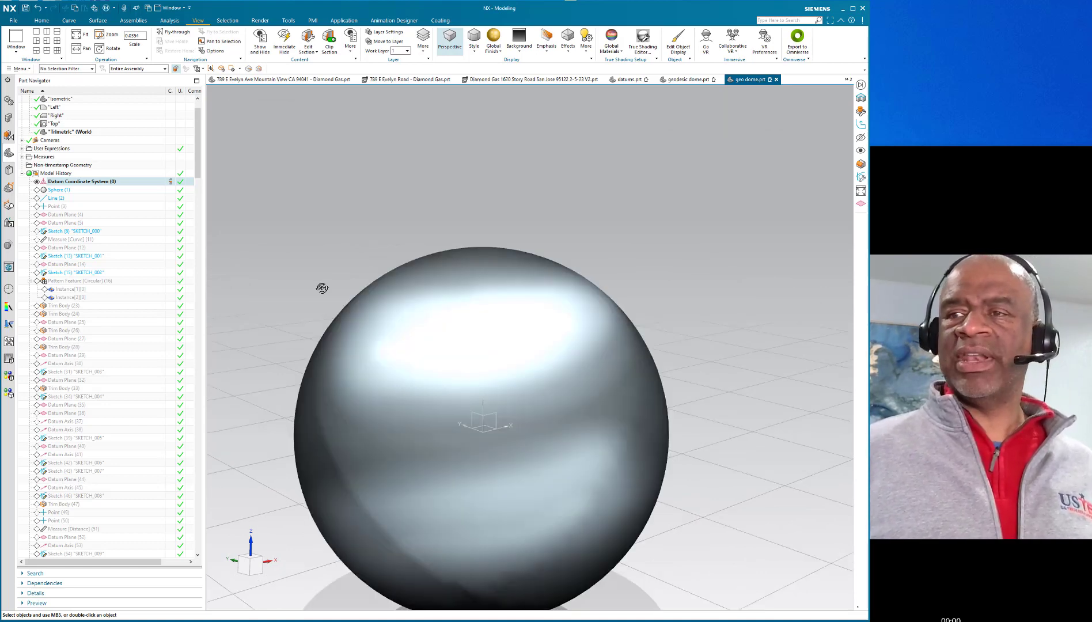
scroll(435, 242, "down", 2)
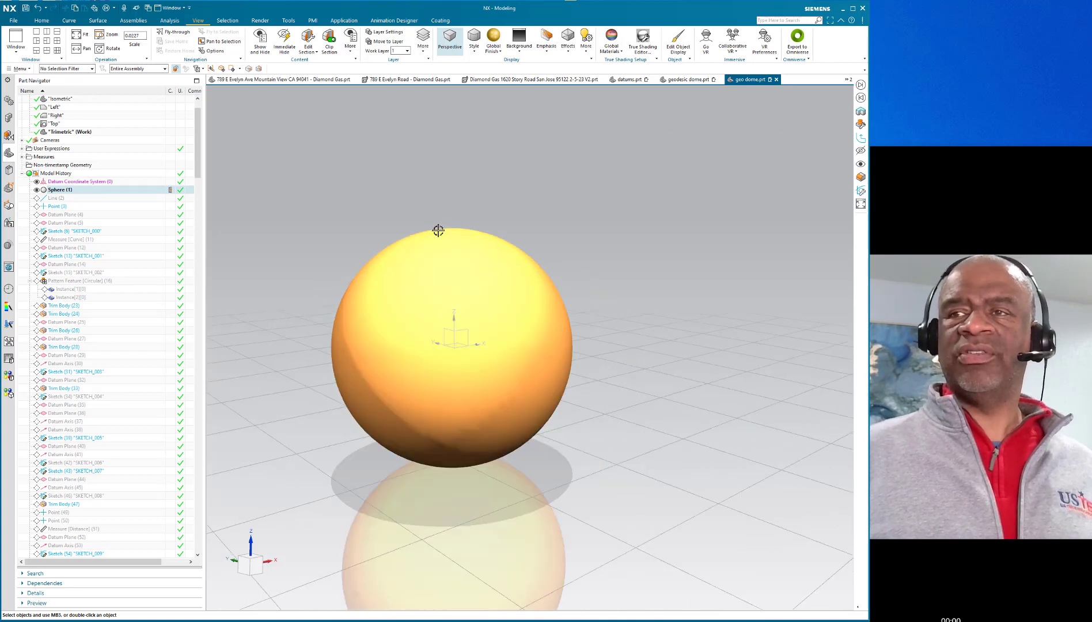
Step: Advance the model history one feature at a time through the line, point and two datum planes to Sketch (6) SKETCH_000
key("Down")
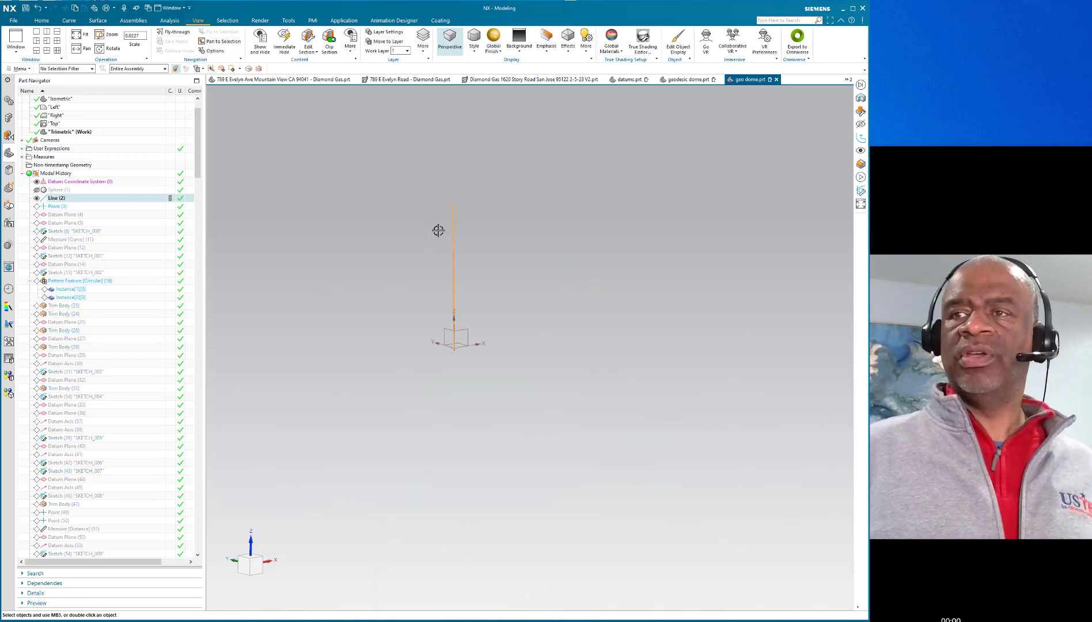
key("Down")
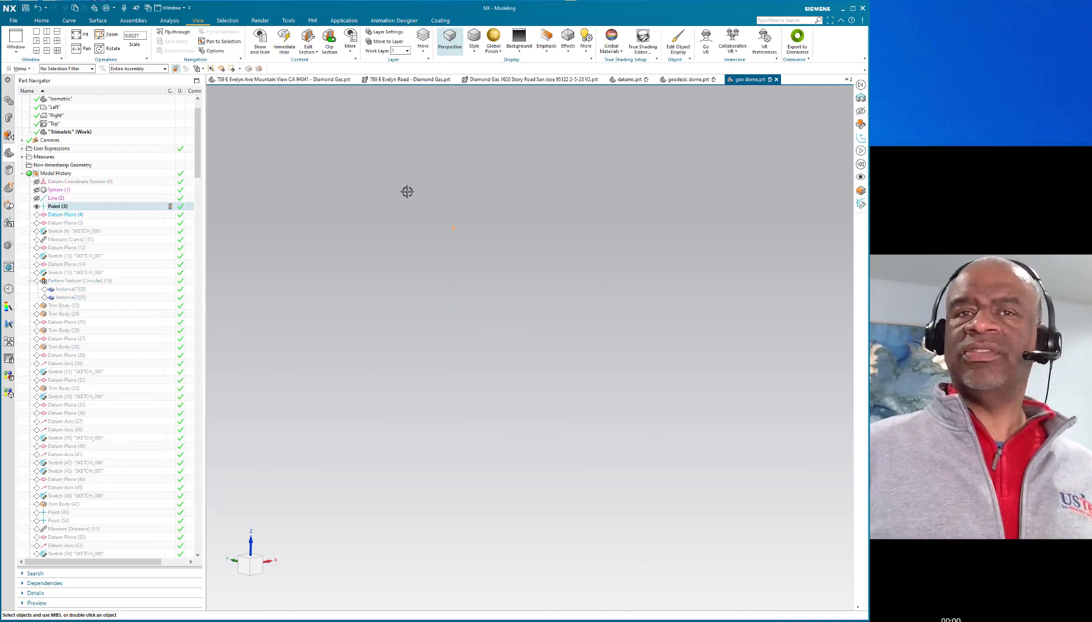
key("Down")
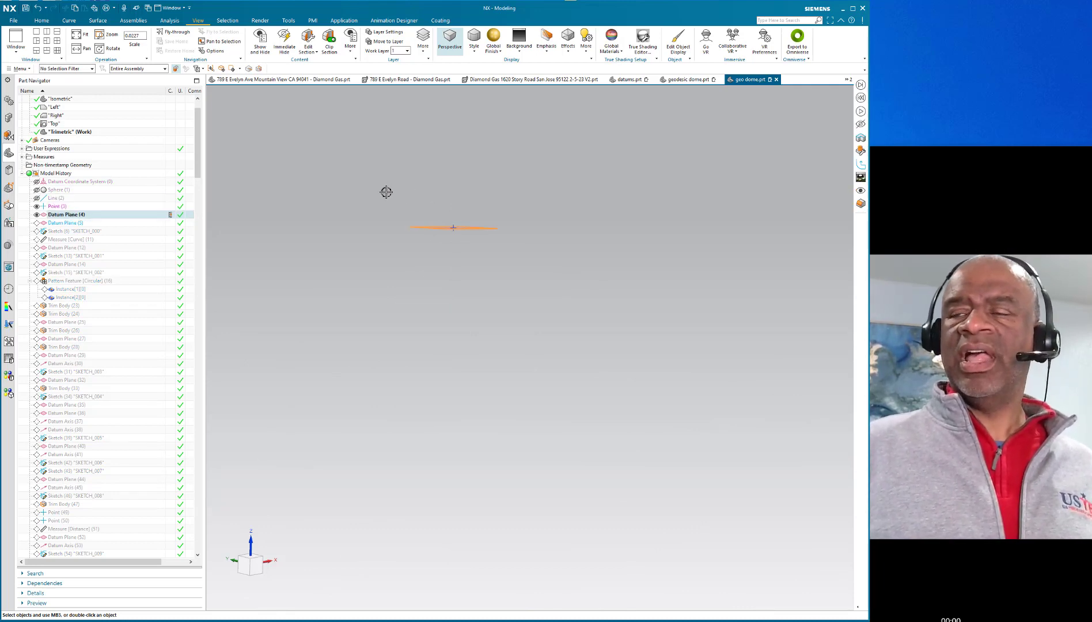
left_click_drag(386, 192, 389, 206)
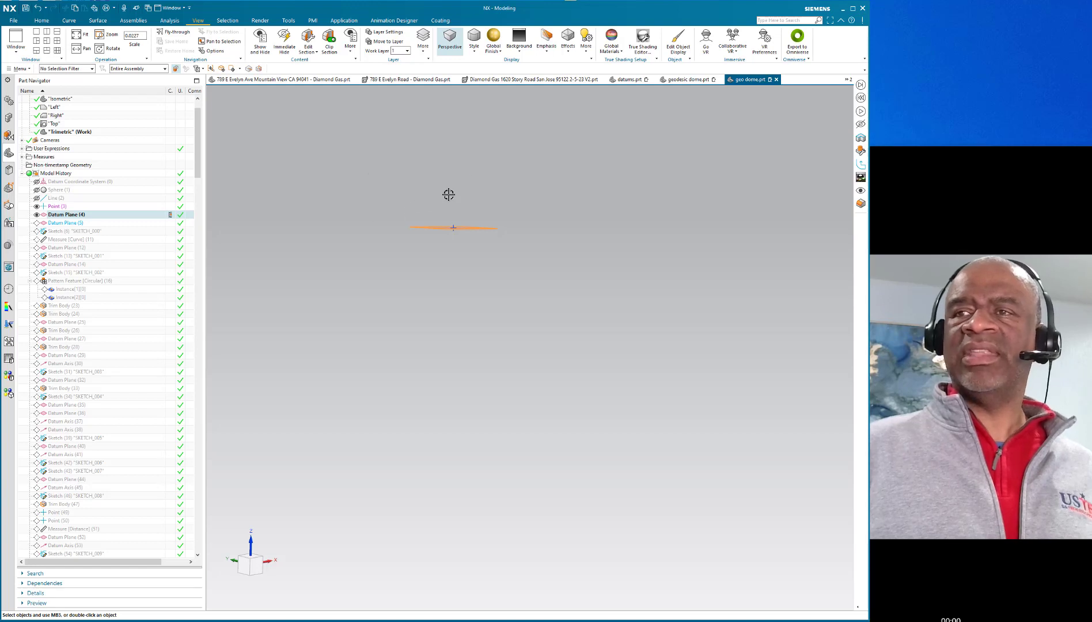
middle_click_drag(400, 200, 390, 216)
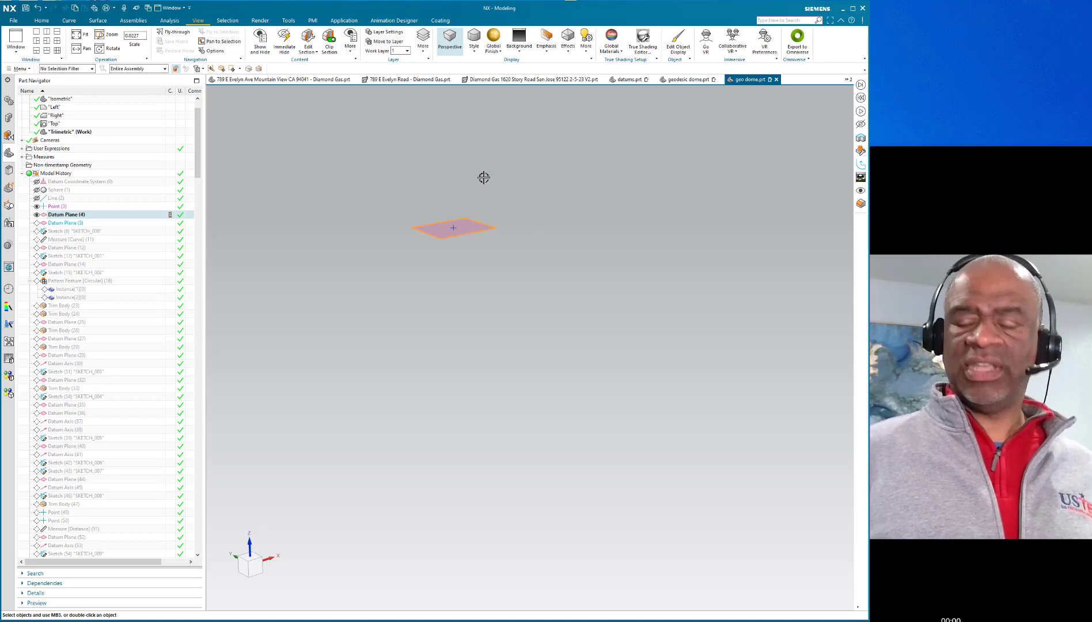
key("Down")
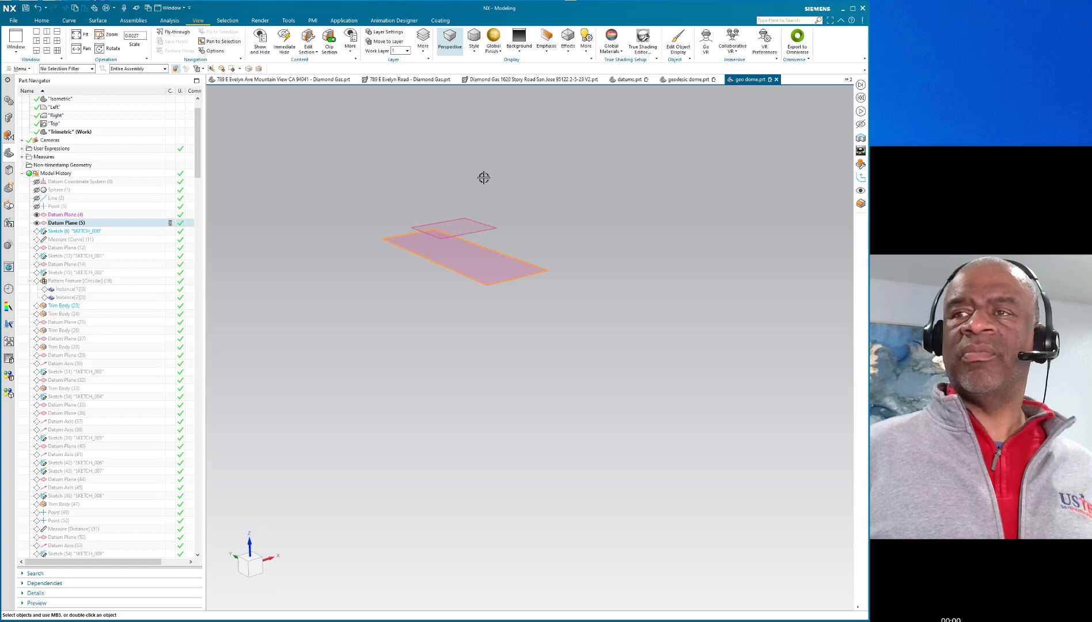
key("Down")
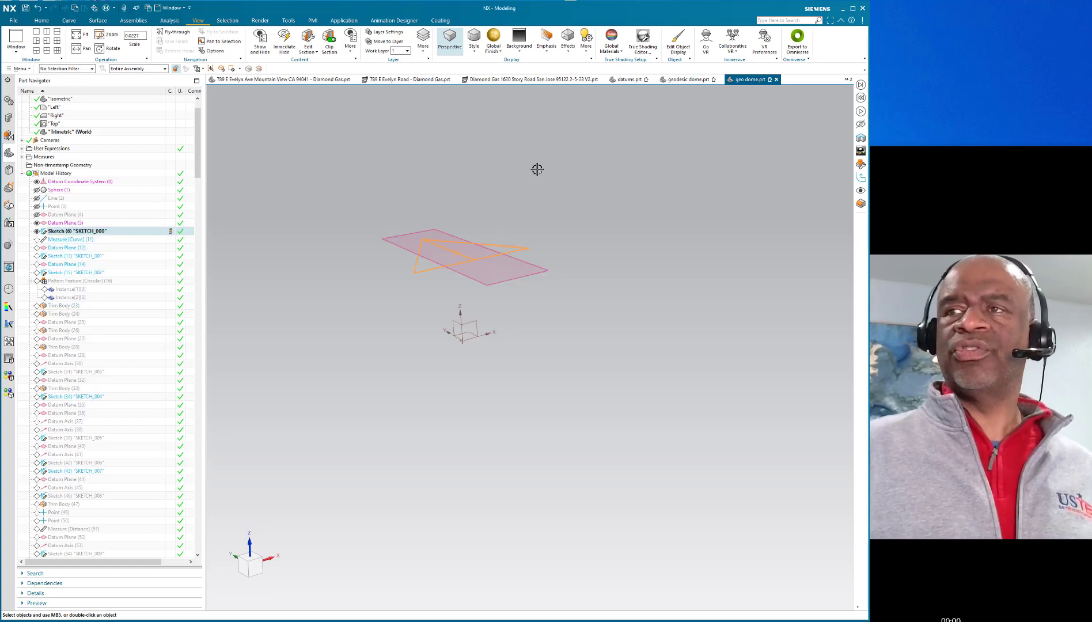
right_click(537, 169)
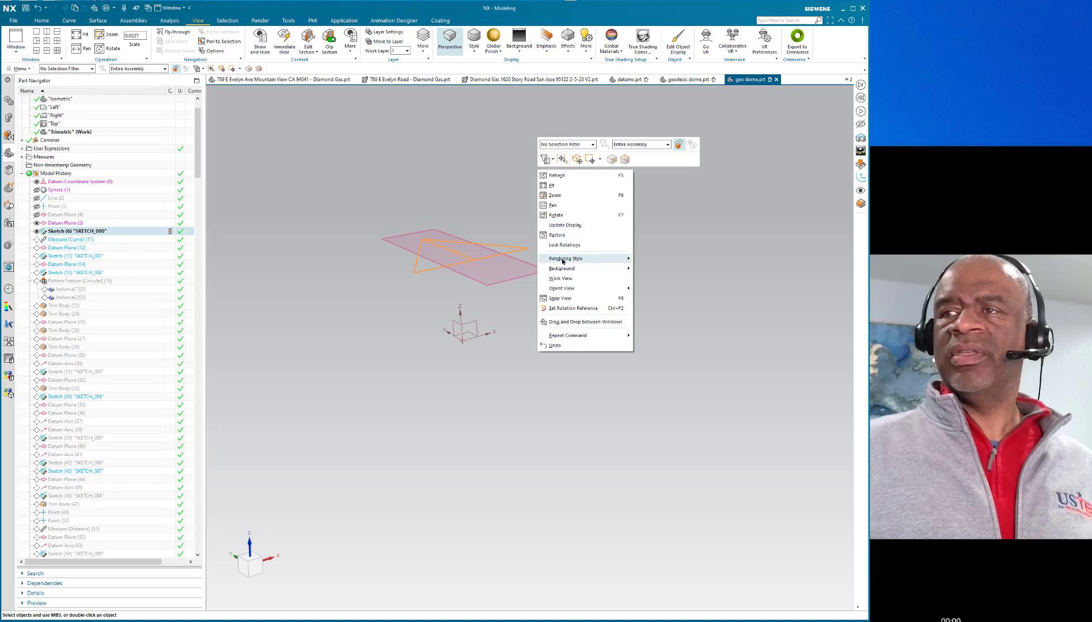
left_click(693, 222)
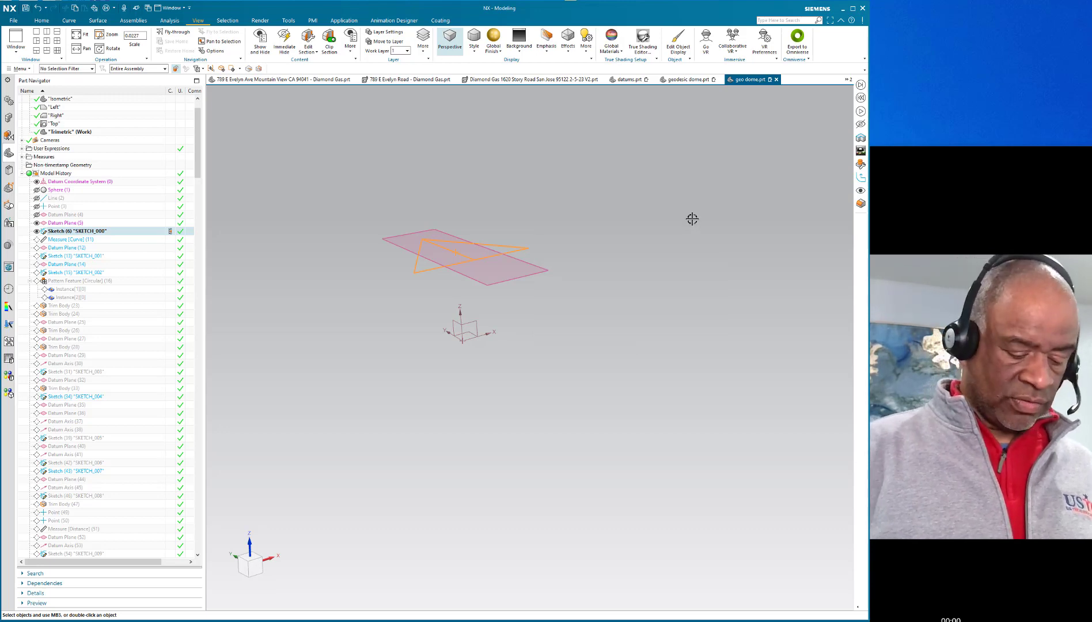
key("Escape")
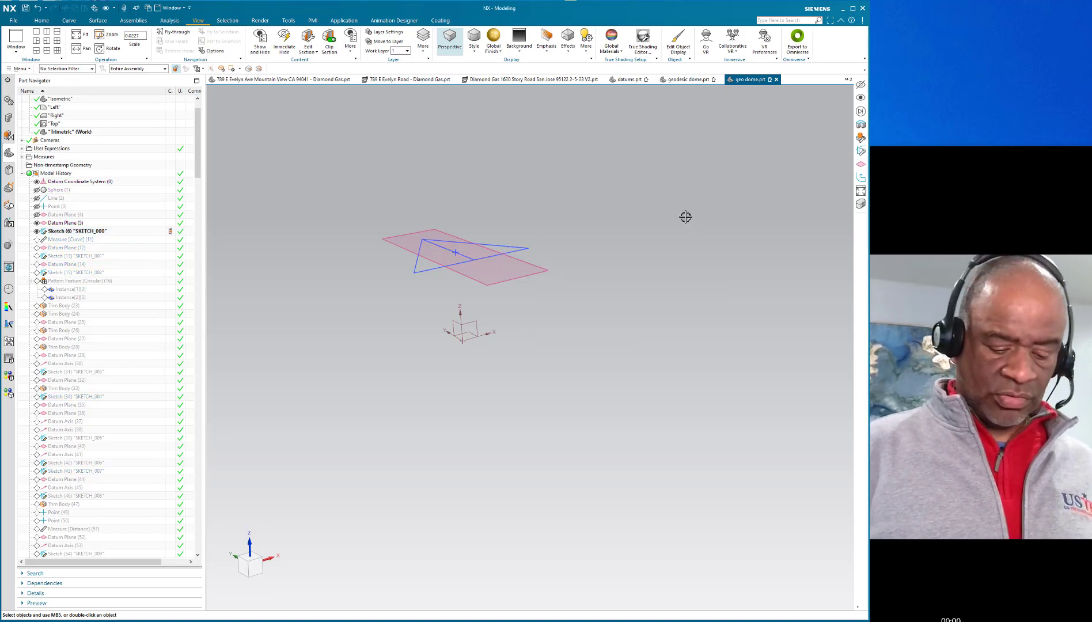
Step: Bring the hidden sphere body back into view alongside the triangle sketch and its datum plane
key("ctrl+shift+b")
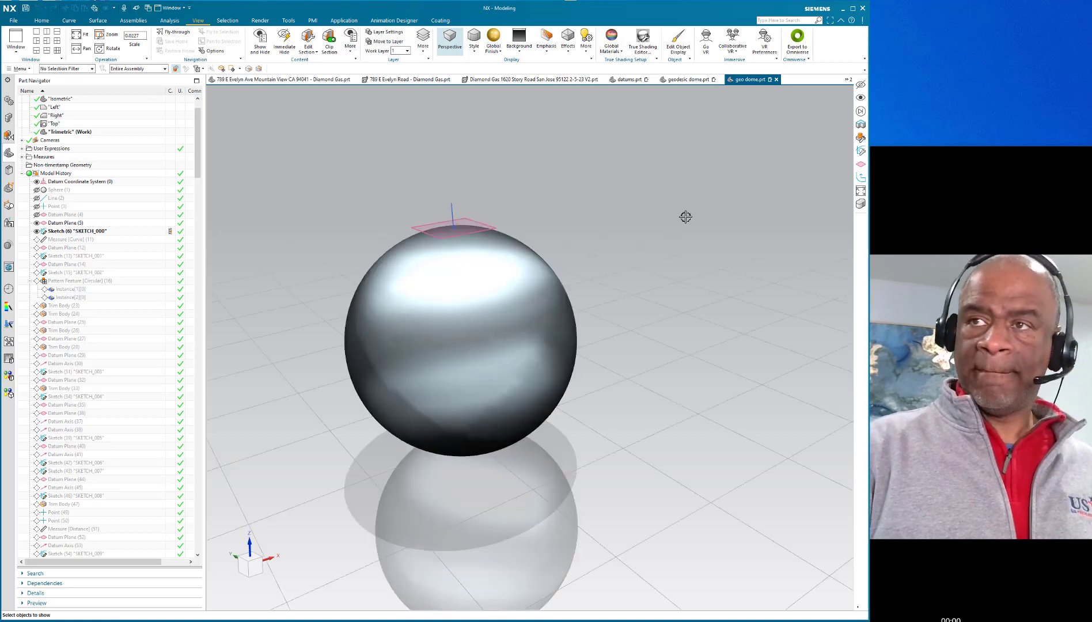
key("ctrl+shift+k")
left_click(534, 269)
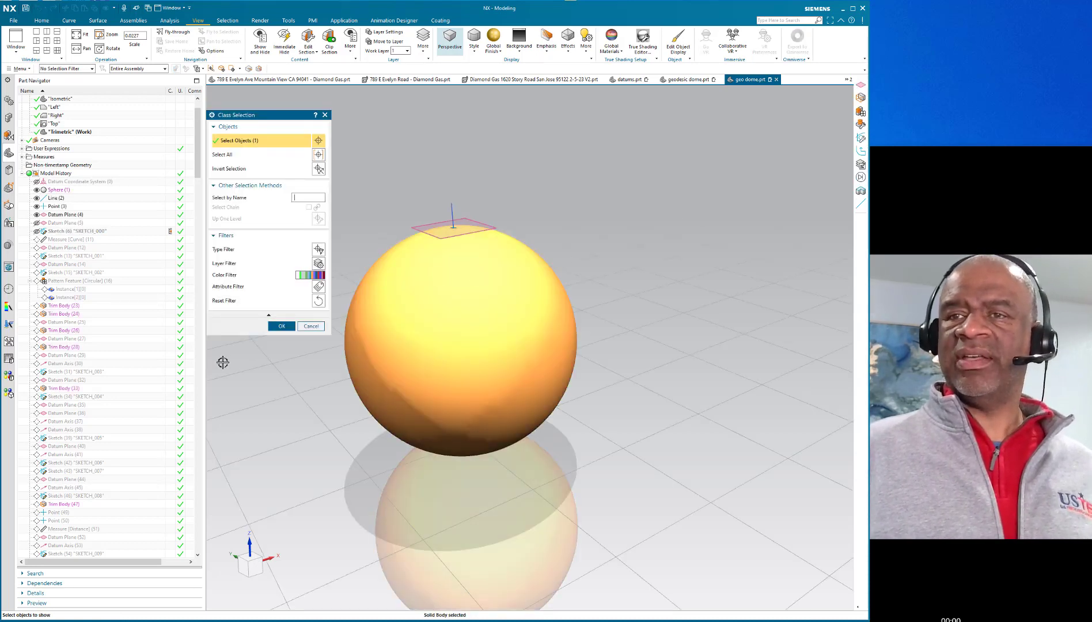
left_click(279, 327)
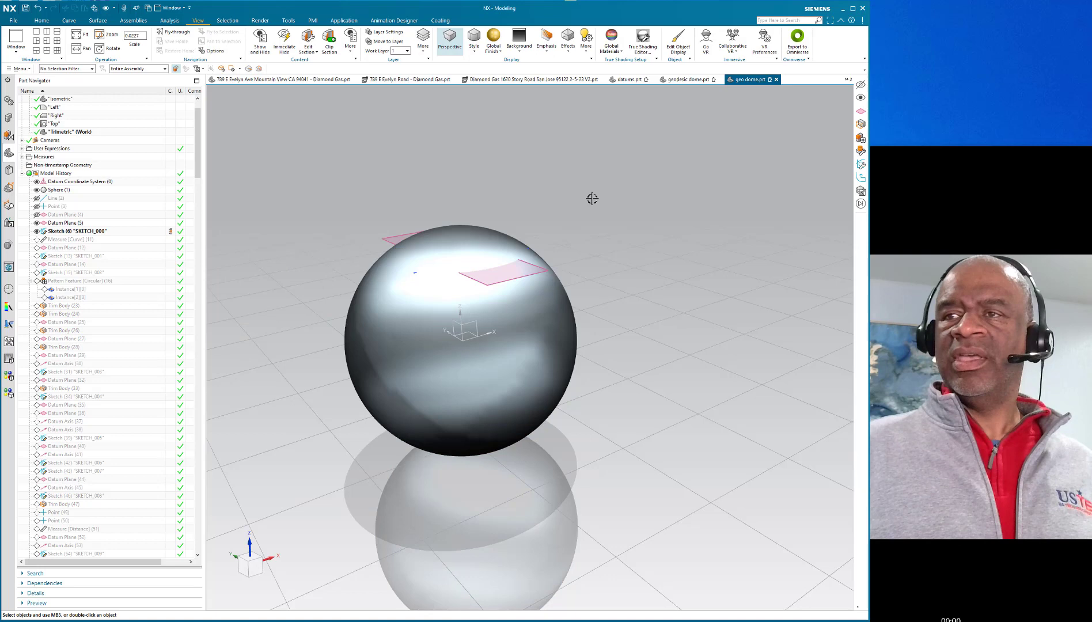
Step: Set the view's rendering style to Static Wireframe
right_click(614, 179)
mouse_move(657, 269)
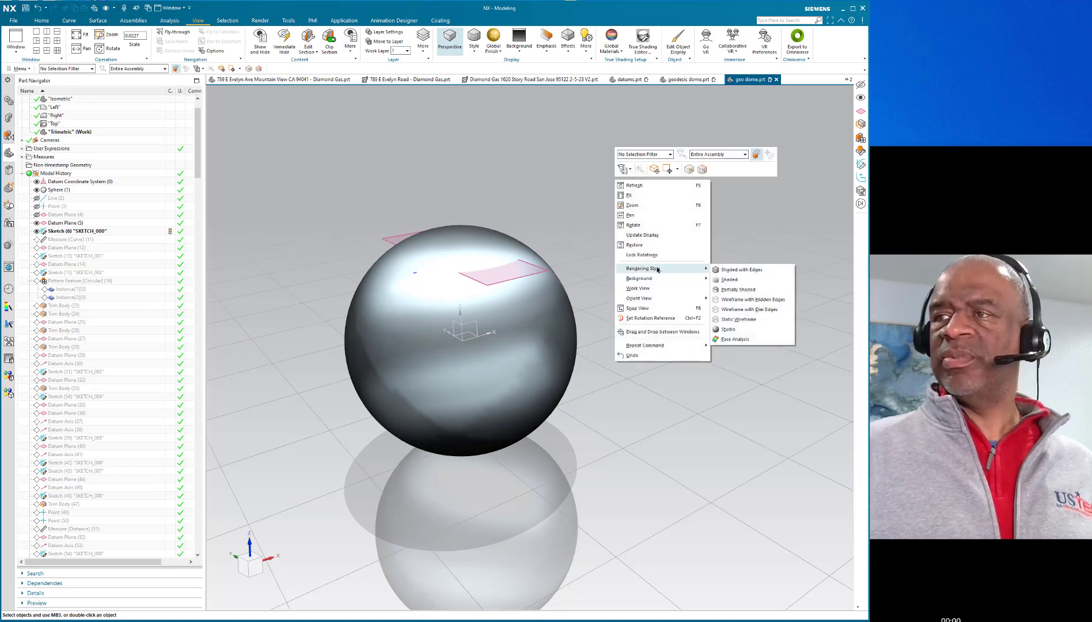
left_click(729, 319)
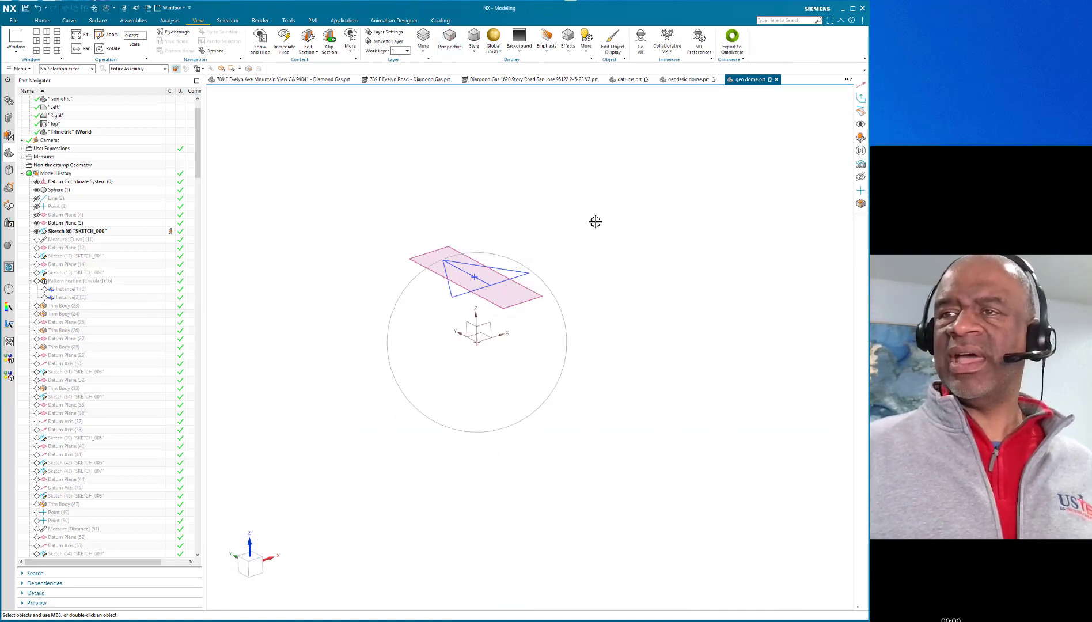
Step: Open SKETCH_000 for editing and examine how the triangle inscribed in its reference circle sits on the datum plane inside the sphere
double_click(87, 231)
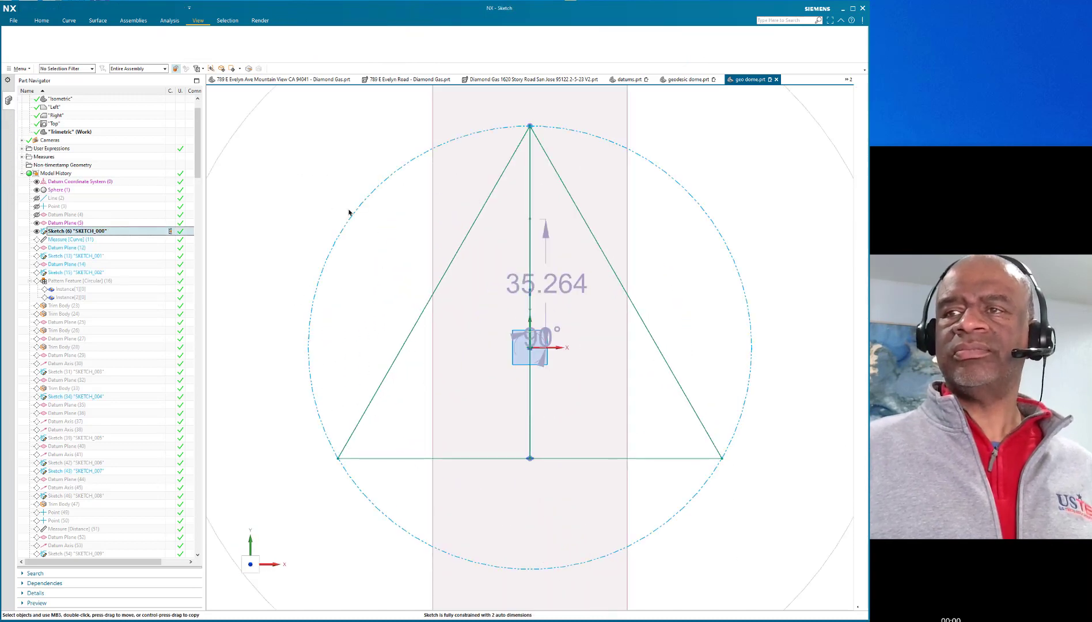
scroll(446, 260, "down", 3)
middle_click_drag(643, 361, 654, 291)
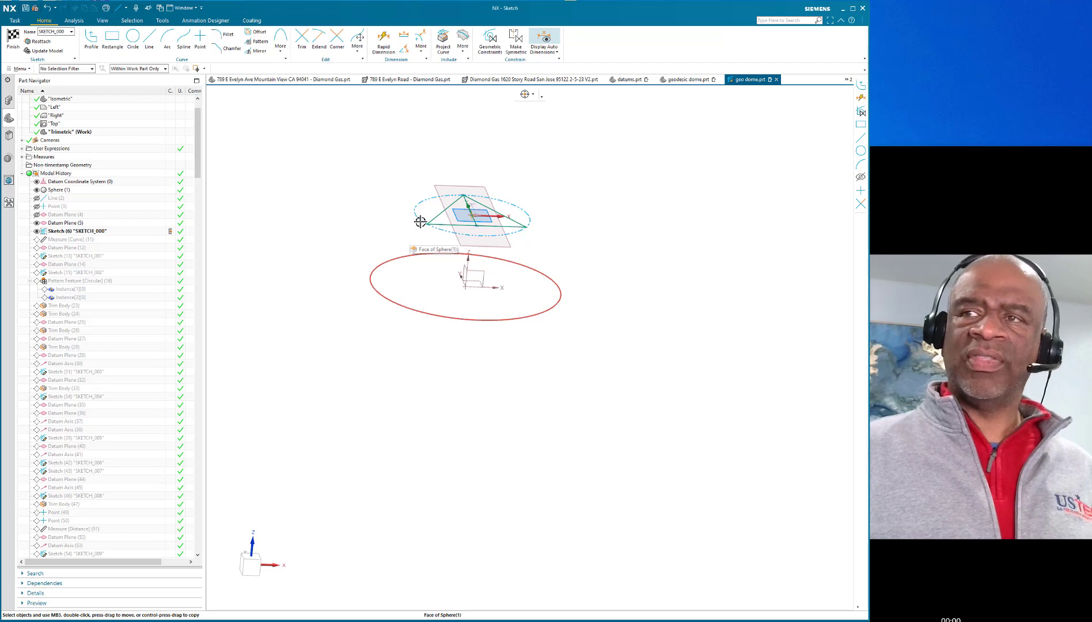
scroll(426, 218, "up", 3)
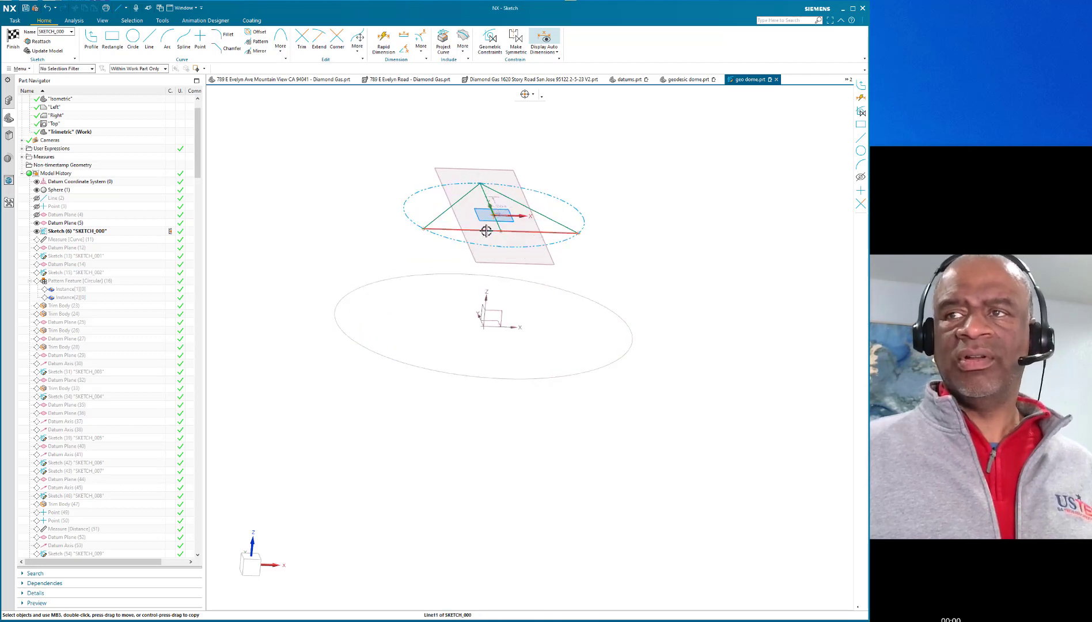
scroll(504, 188, "up", 3)
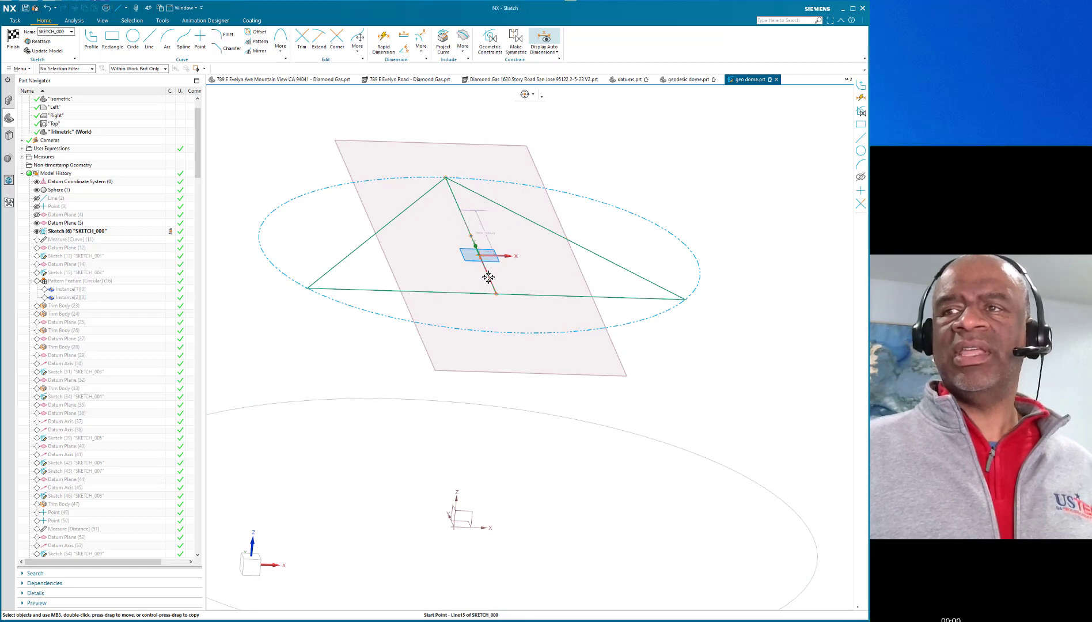
scroll(503, 244, "down", 2)
scroll(434, 219, "down", 1)
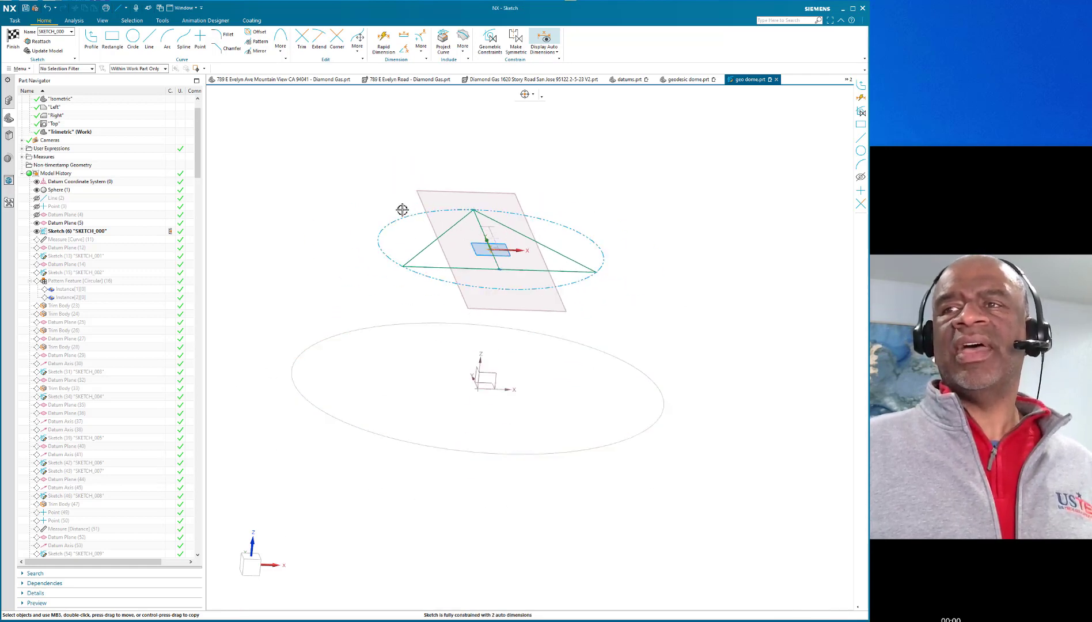
mouse_move(402, 212)
middle_mouse_down()
mouse_move(412, 172)
mouse_move(433, 232)
middle_mouse_up()
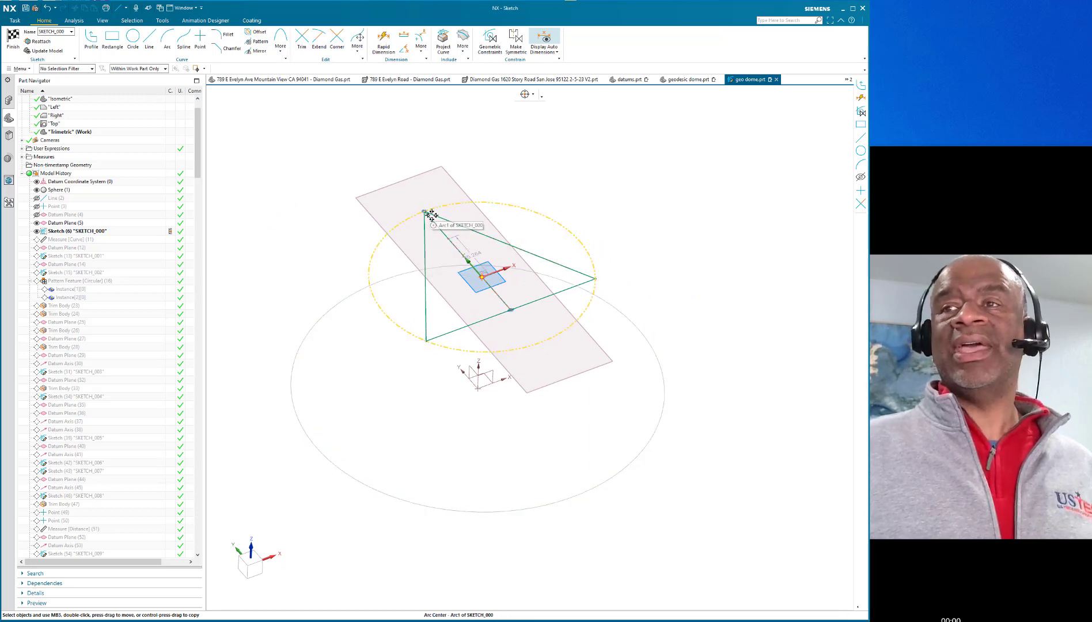
middle_click_drag(667, 272, 663, 255)
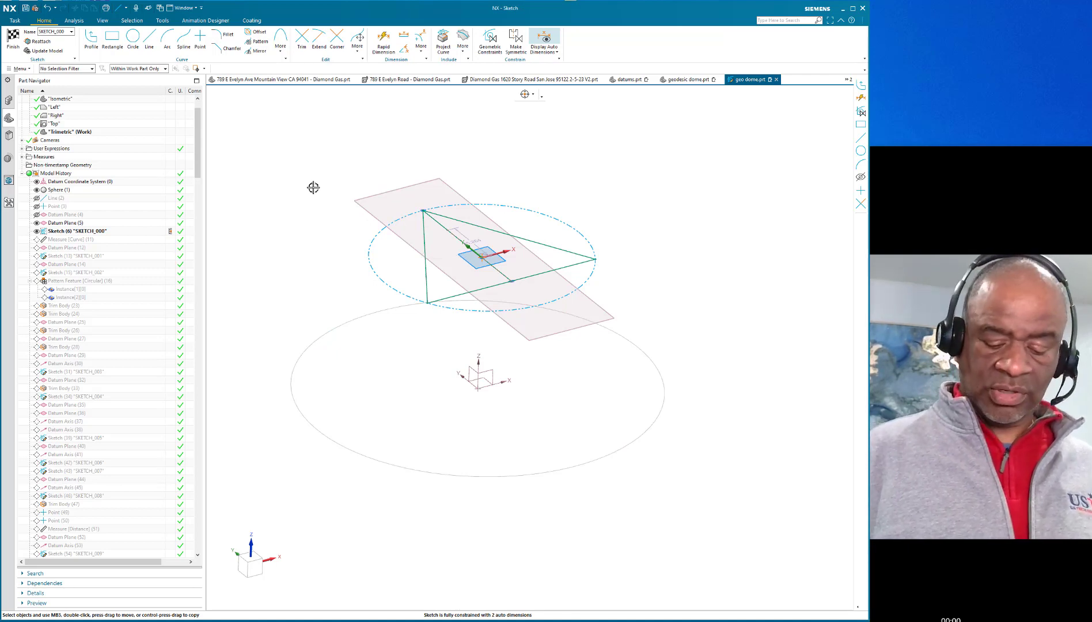
key("ctrl+a")
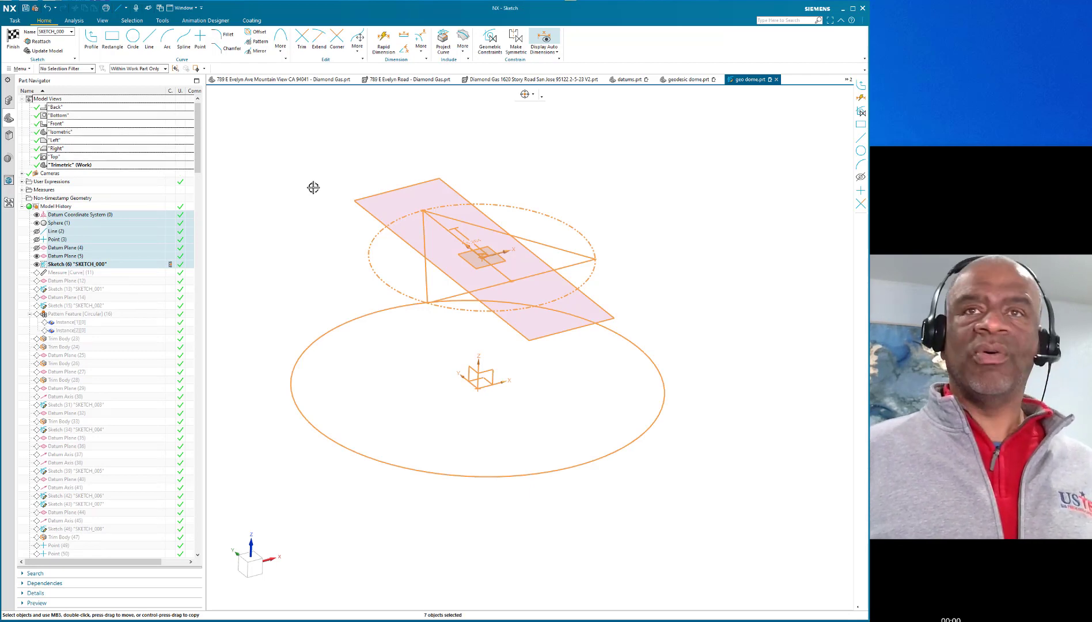
Step: Finish the sketch and advance the model history to Sketch (13) SKETCH_001, the line starting at the midpoint of the triangle's edge
left_click(12, 39)
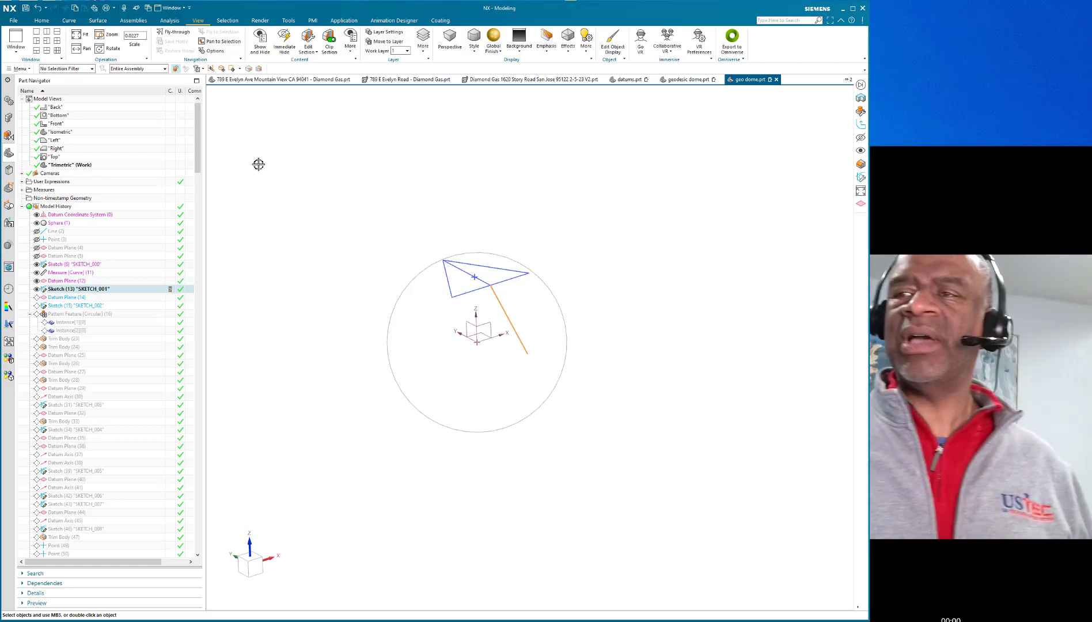
scroll(499, 298, "up", 1)
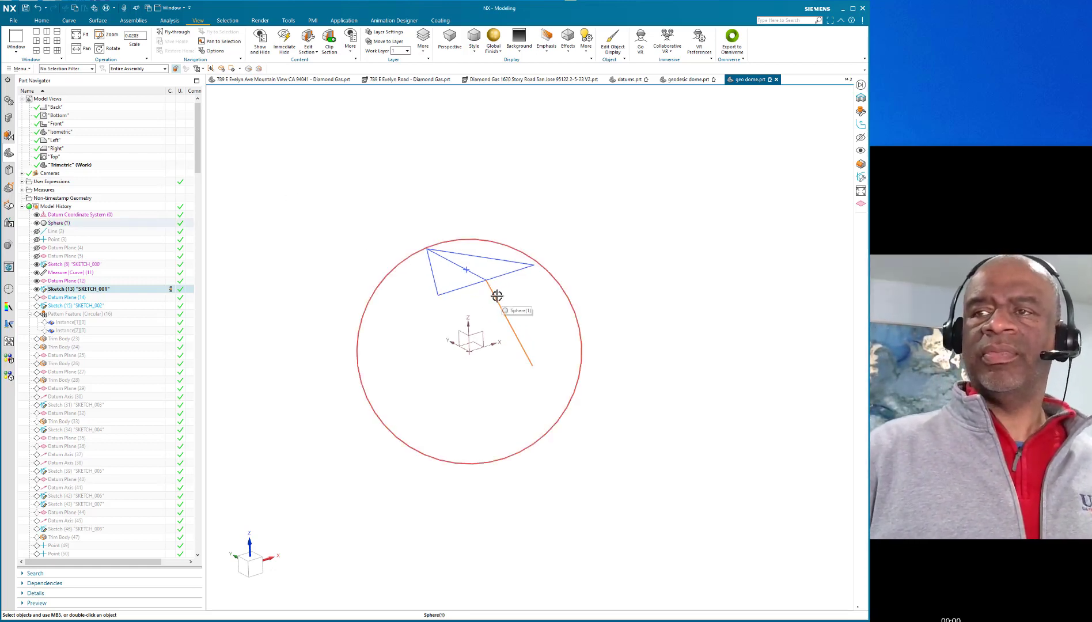
middle_click_drag(542, 200, 586, 215)
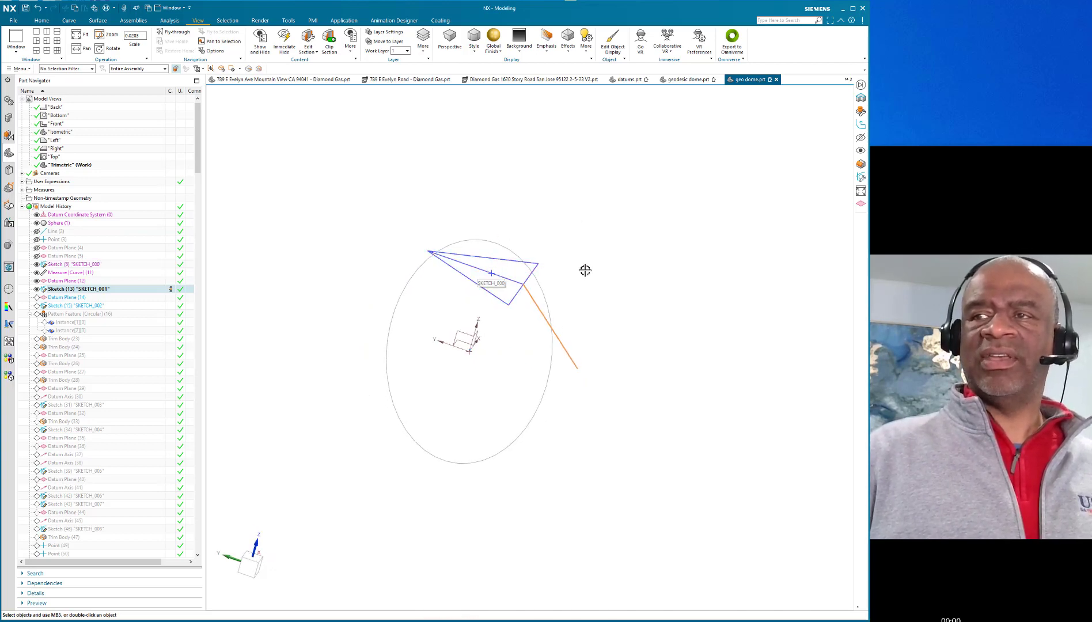
middle_click_drag(582, 267, 566, 258)
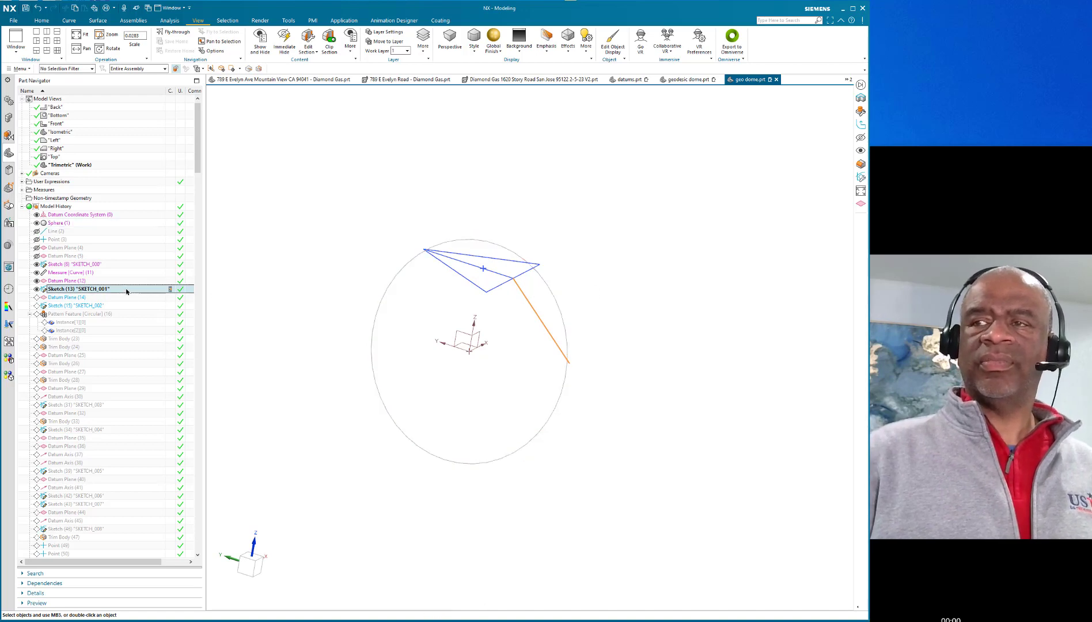
Step: Inspect the On Curve definition of Datum Plane (12) on the triangle's edge and leave it without changes
key("F2")
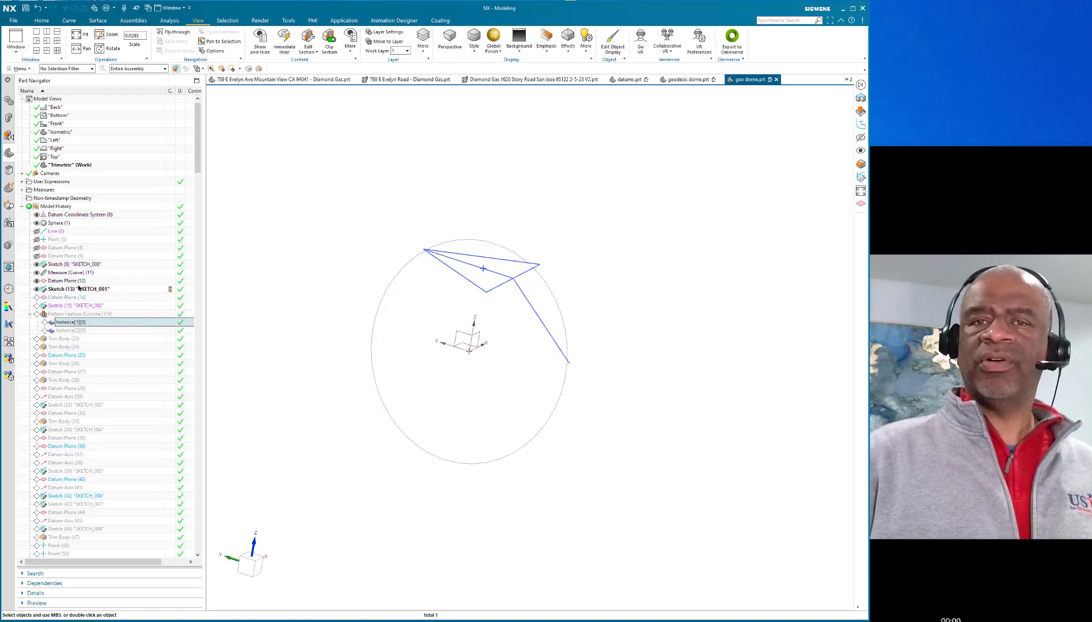
left_click(78, 283)
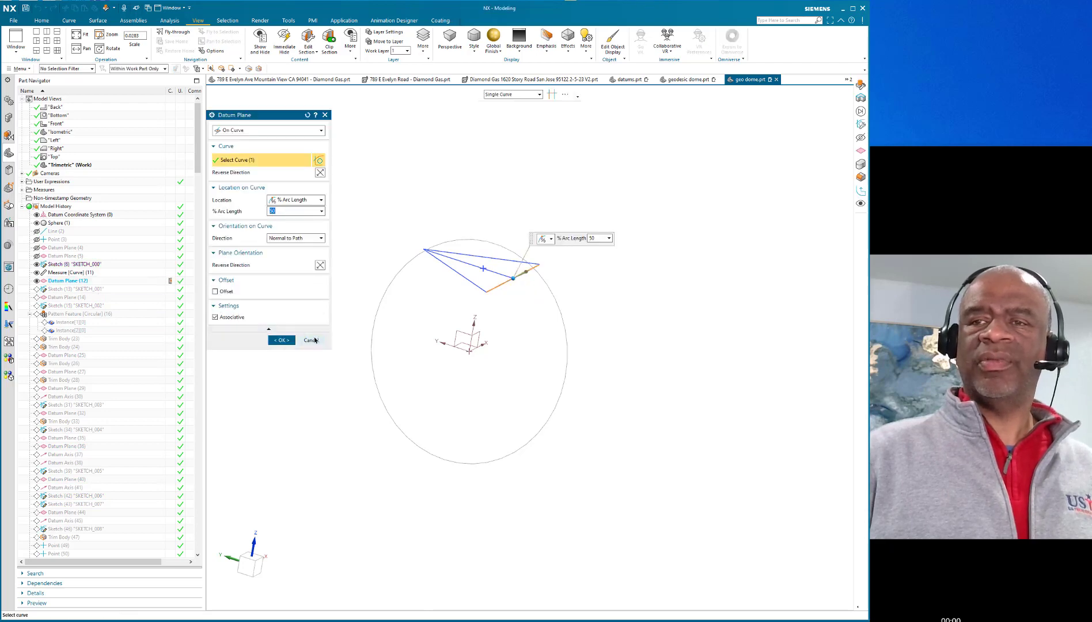
left_click(312, 340)
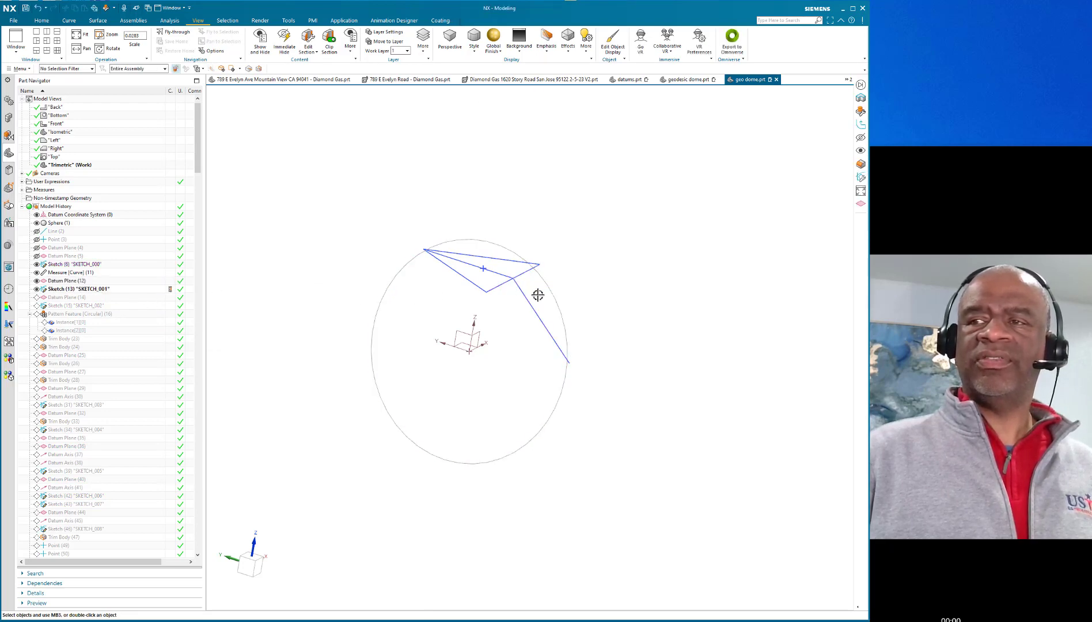
Step: Open Sketch (13) SKETCH_001 from the model history for editing
left_click(112, 290)
left_click(111, 289)
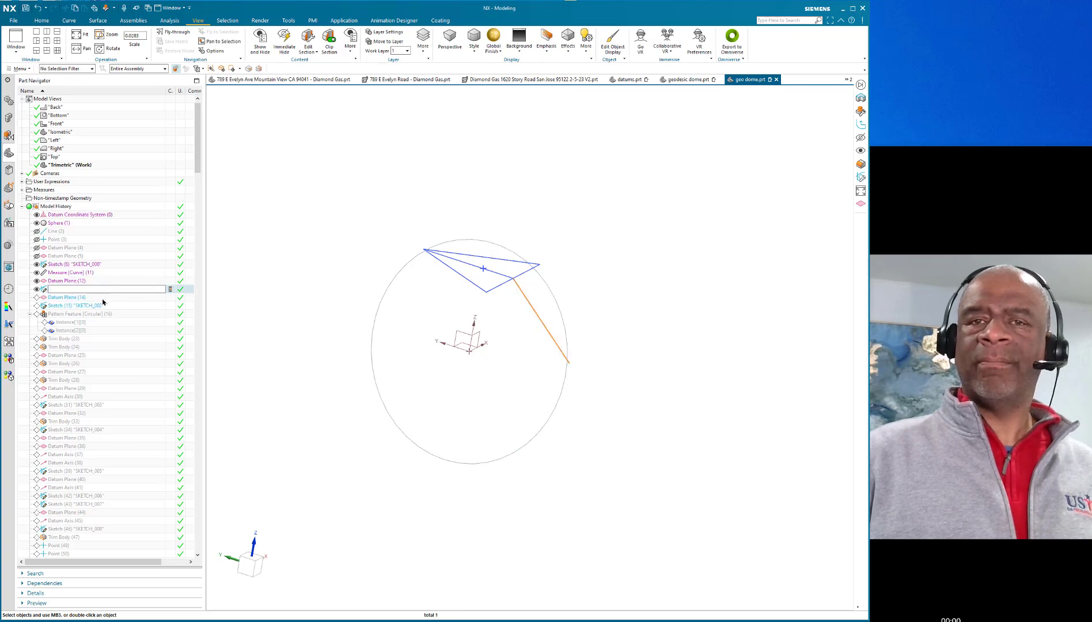
key("Escape")
left_click(92, 292)
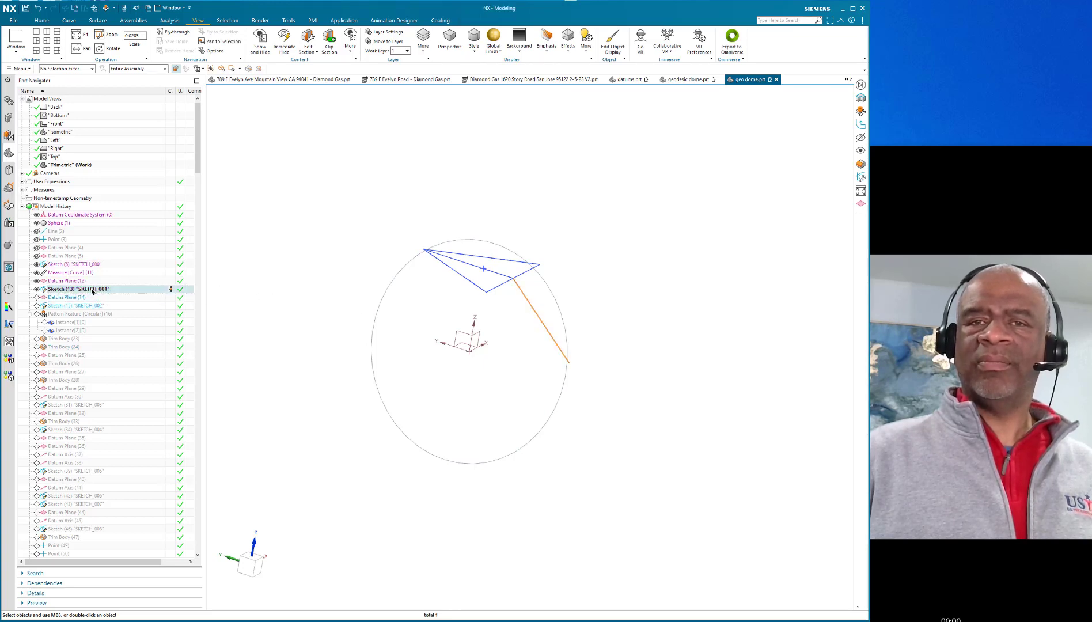
right_click(92, 292)
left_click(110, 318)
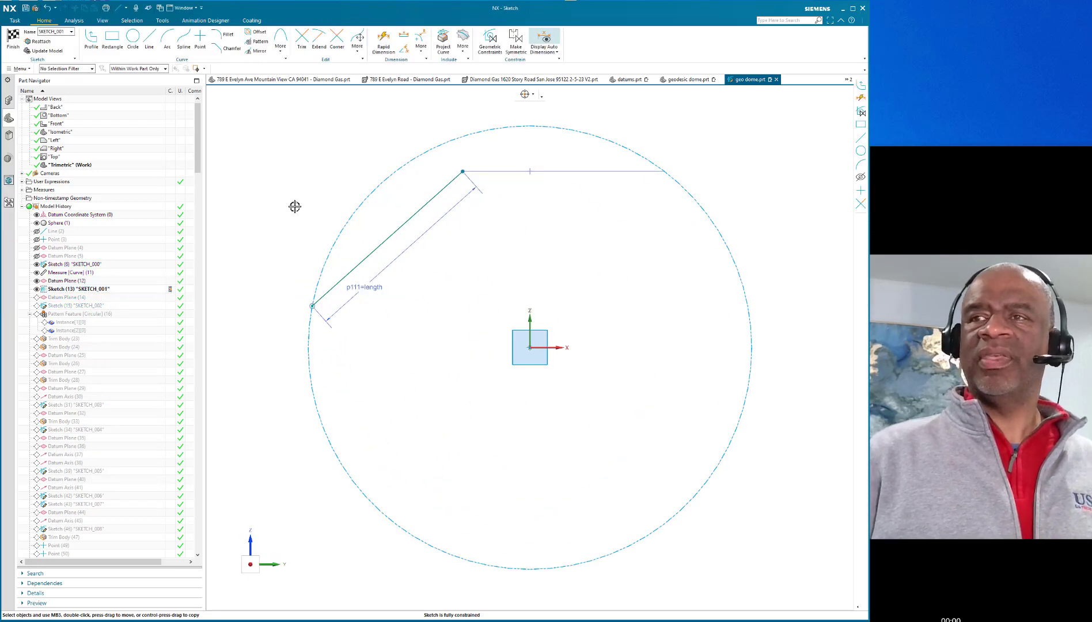
Step: Examine the line's length-driven dimension and how it runs from the triangle's edge to the sphere's reference circle, and finish the sketch
scroll(296, 231, "down", 2)
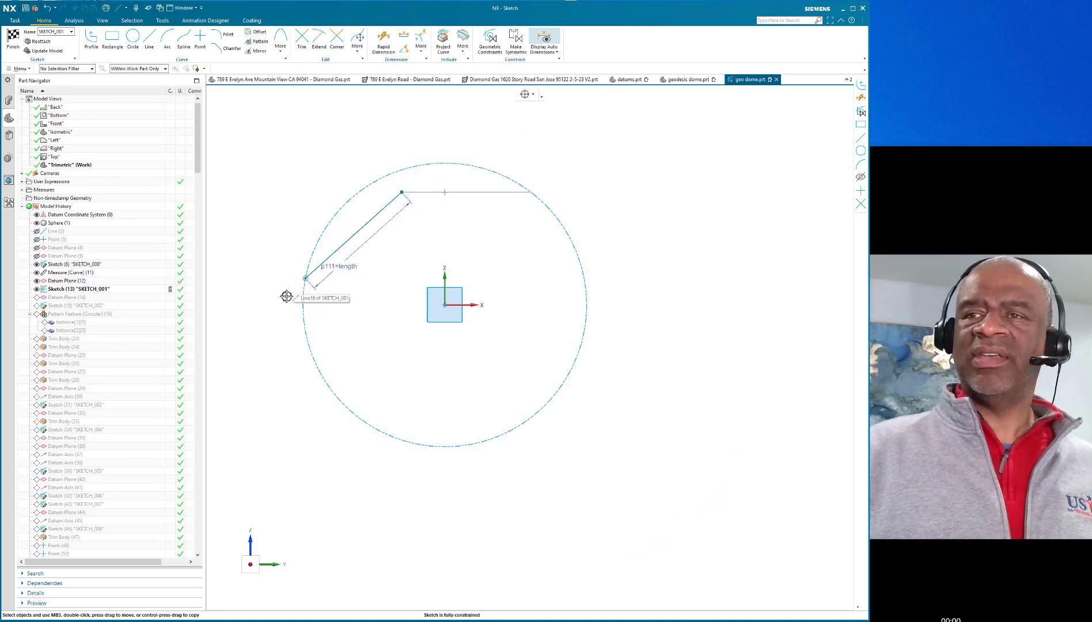
scroll(339, 273, "up", 4)
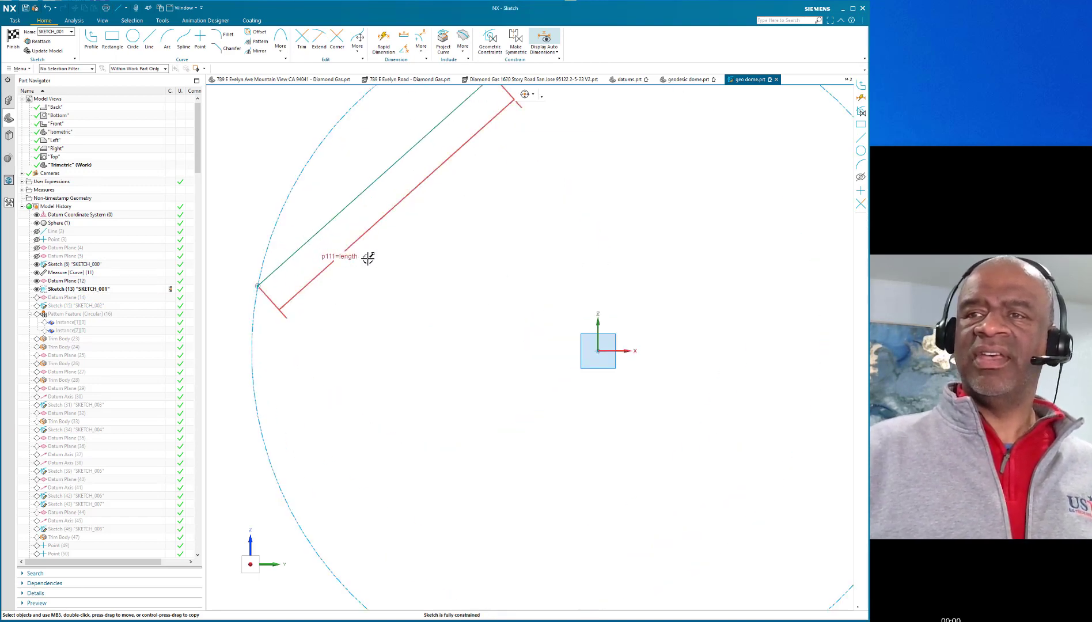
scroll(344, 262, "down", 5)
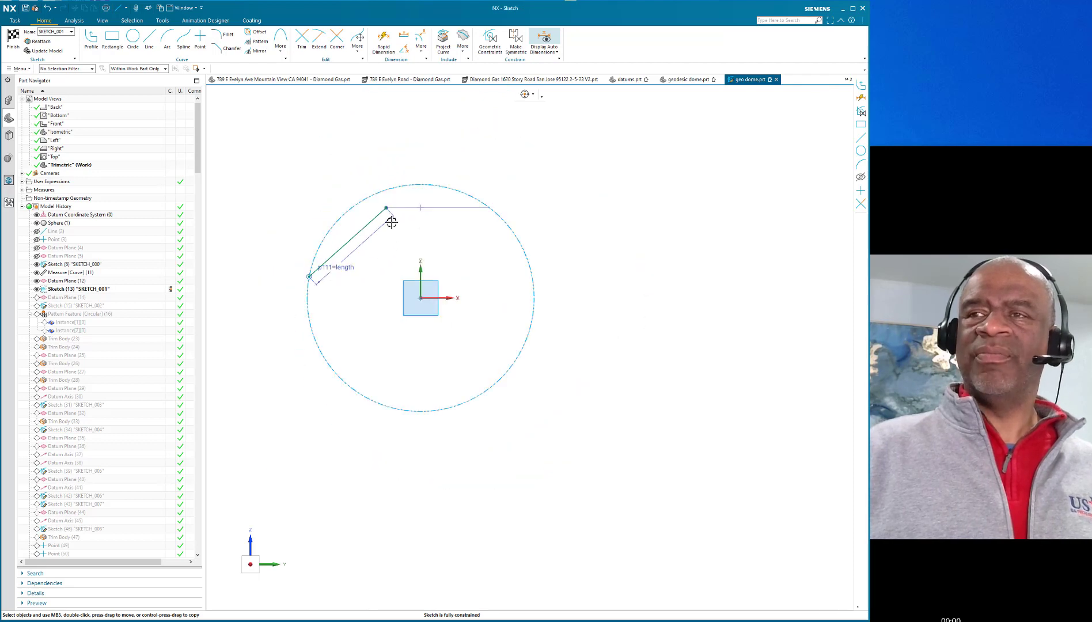
scroll(341, 275, "up", 2)
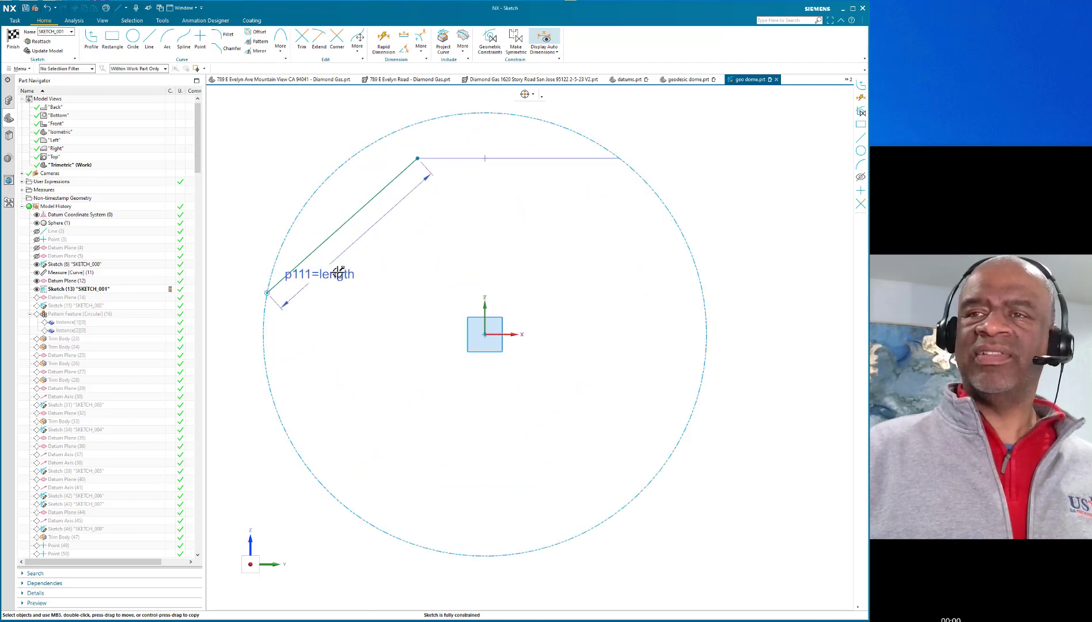
scroll(442, 292, "down", 1)
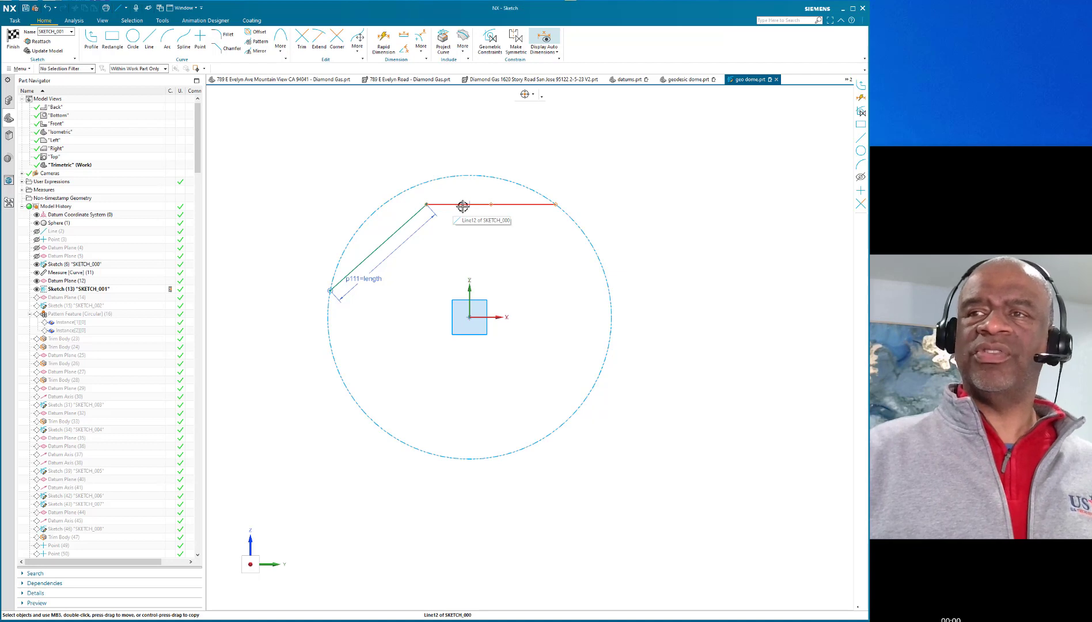
mouse_move(329, 176)
middle_mouse_down()
mouse_move(348, 192)
mouse_move(346, 216)
middle_mouse_up()
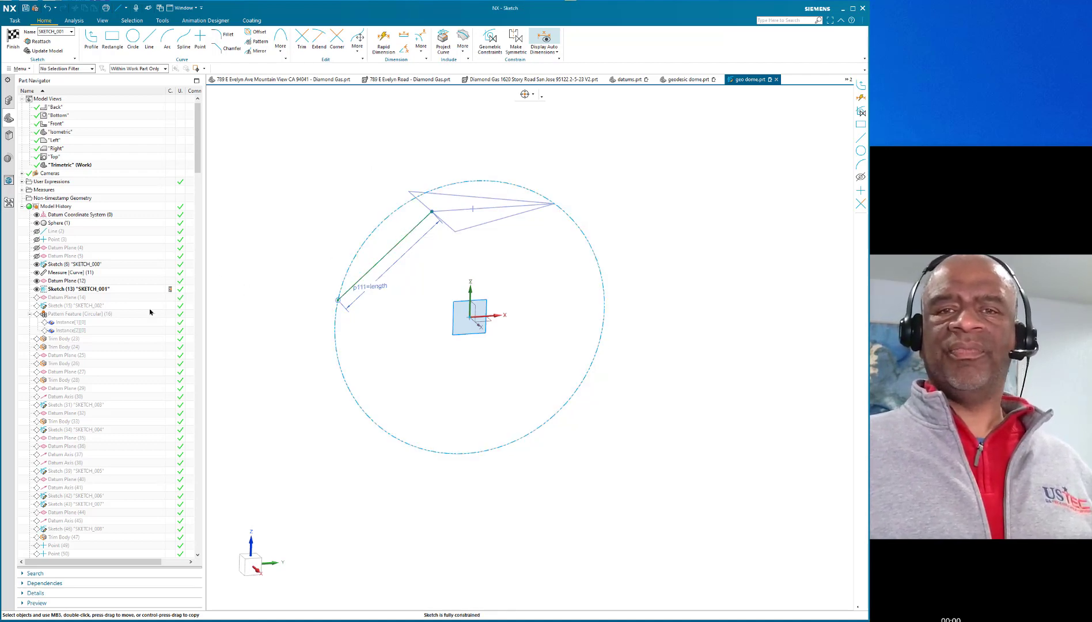
key("ctrl+q")
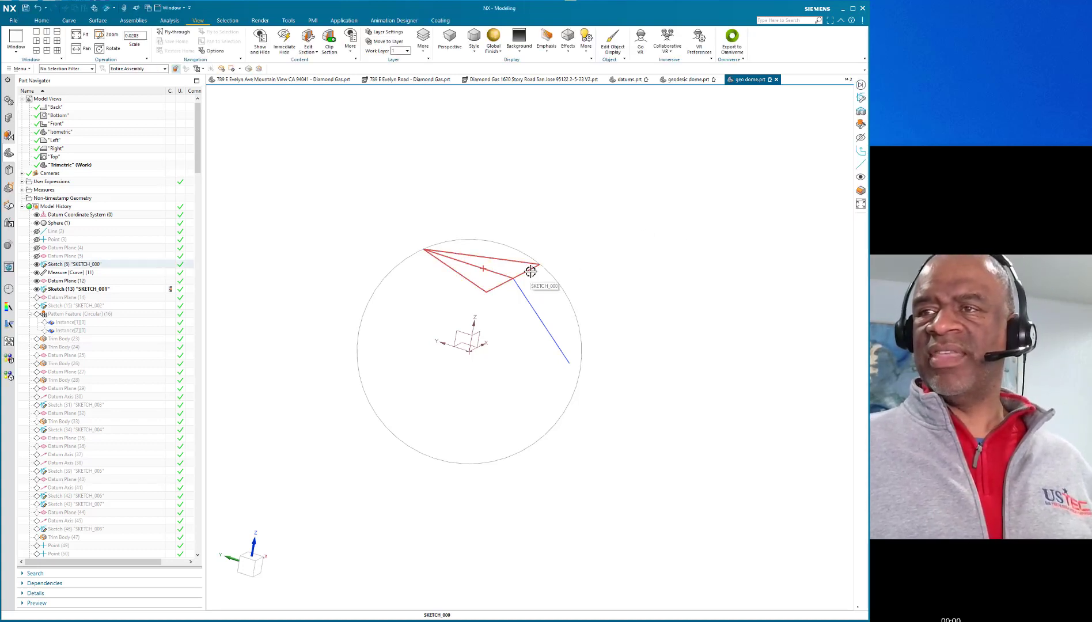
Step: Advance the model history through Datum Plane (14) and Sketch (15) SKETCH_002 to Pattern Feature [Circular] (16), and view the patterned triangles
left_click(188, 296)
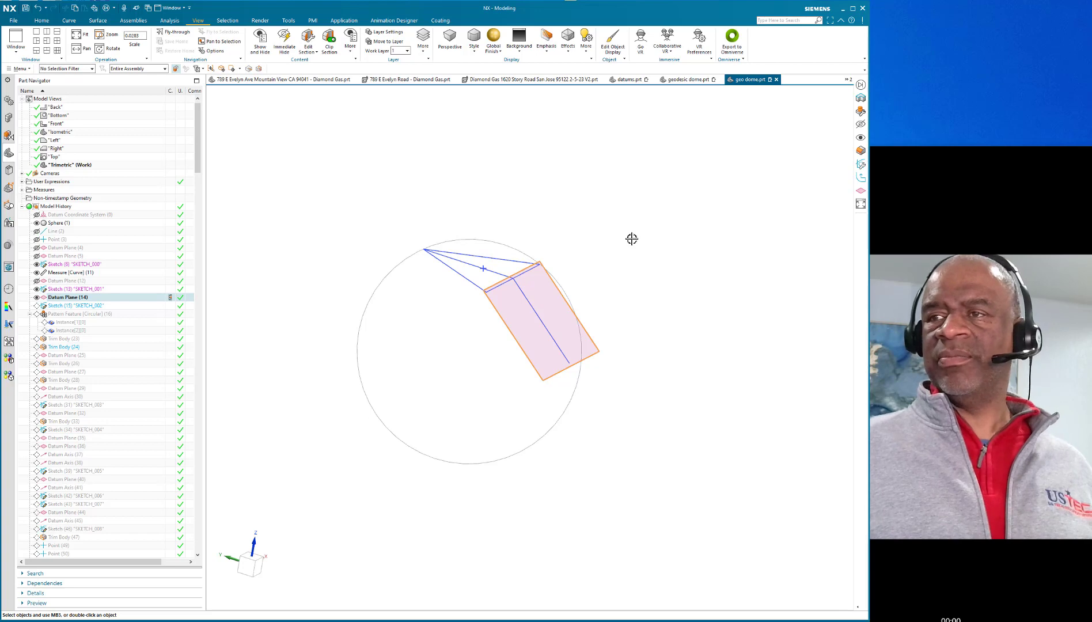
key("Down")
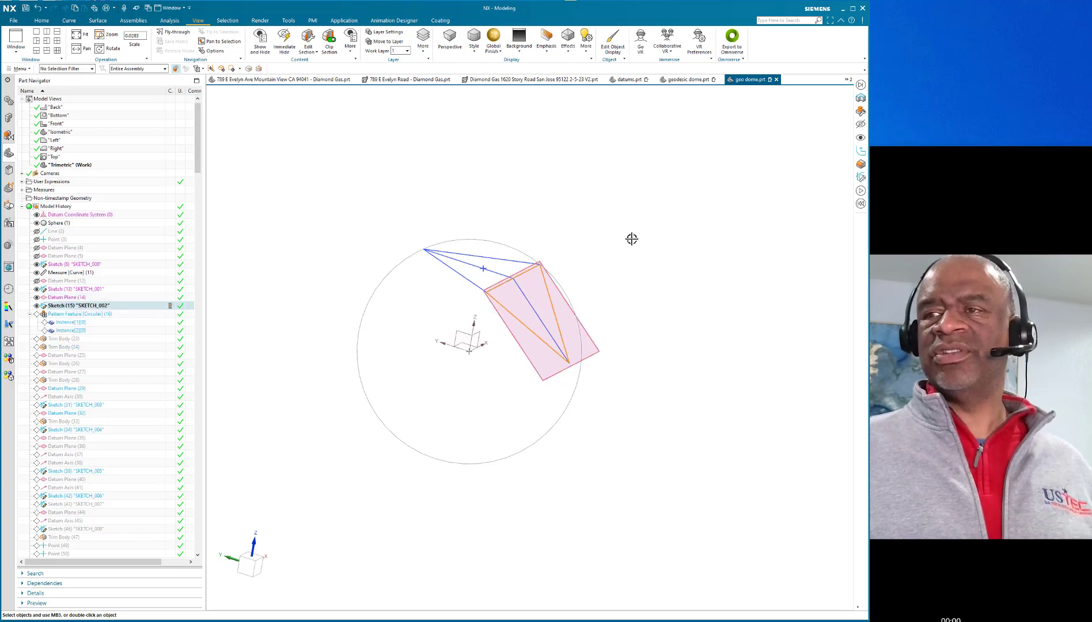
key("Down")
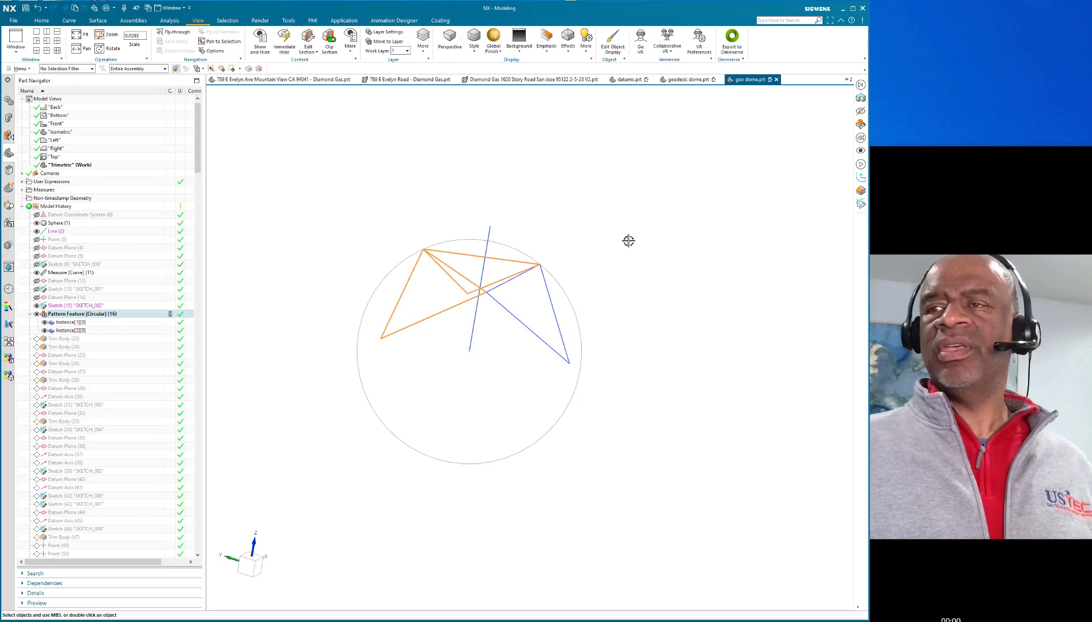
mouse_move(629, 241)
middle_mouse_down()
mouse_move(610, 276)
mouse_move(607, 291)
mouse_move(612, 278)
mouse_move(619, 290)
middle_mouse_up()
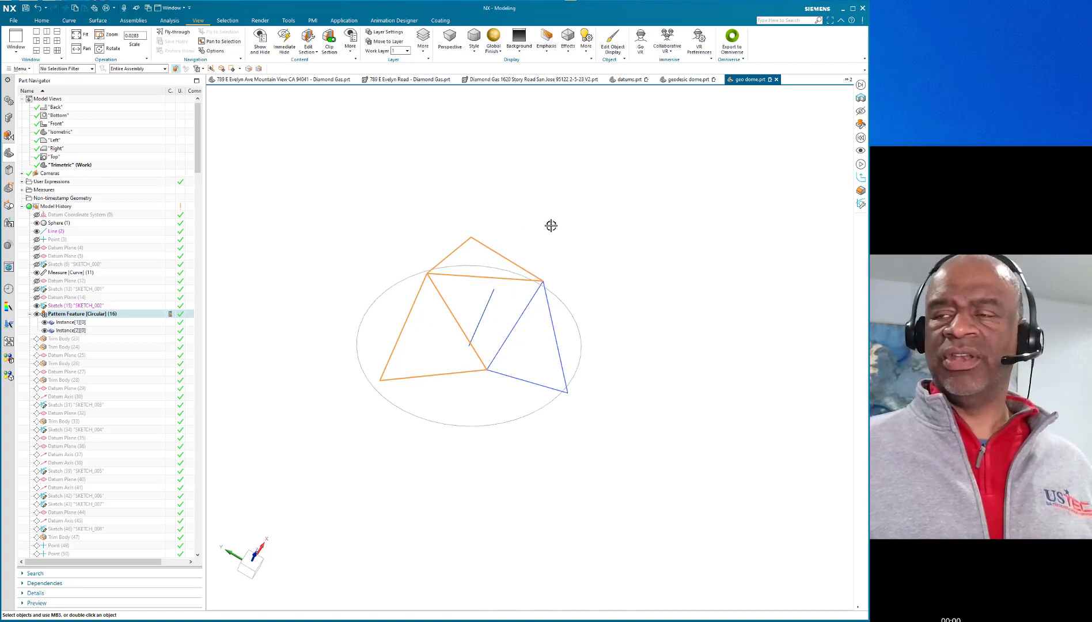
Step: Advance the model history from the circular pattern through the first four sphere trims to Trim Body (28)
key("Down")
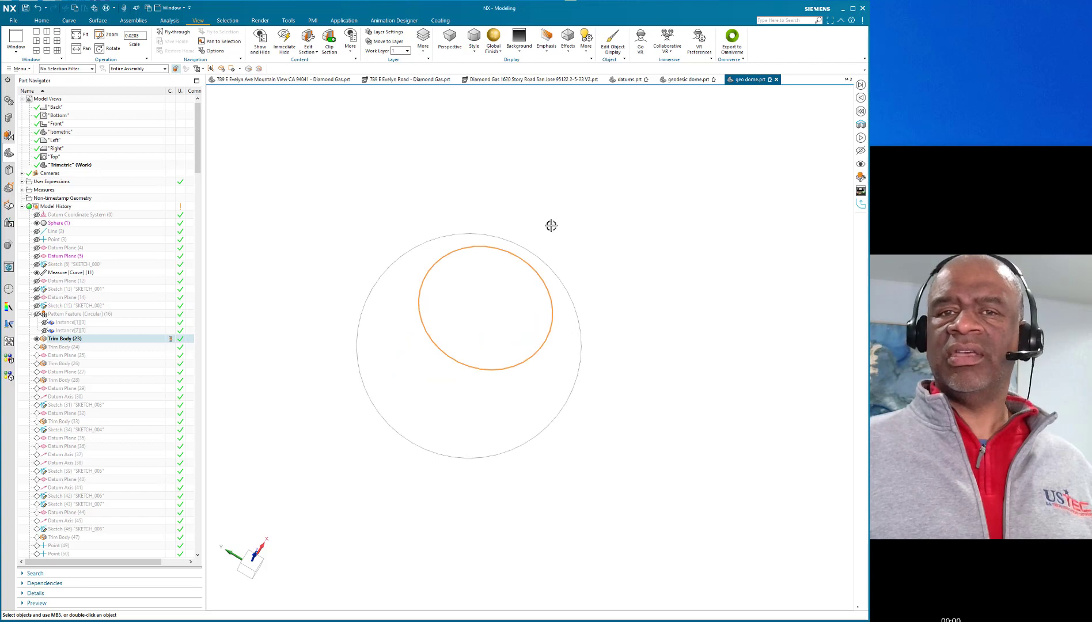
key("Down")
key("Down")
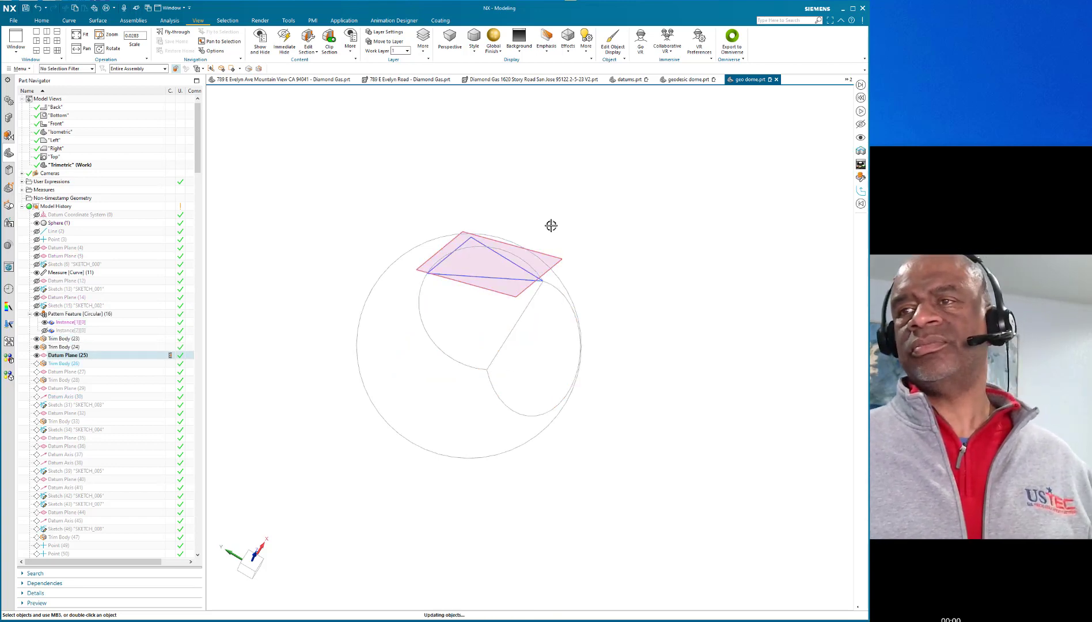
key("Down")
key("Down")
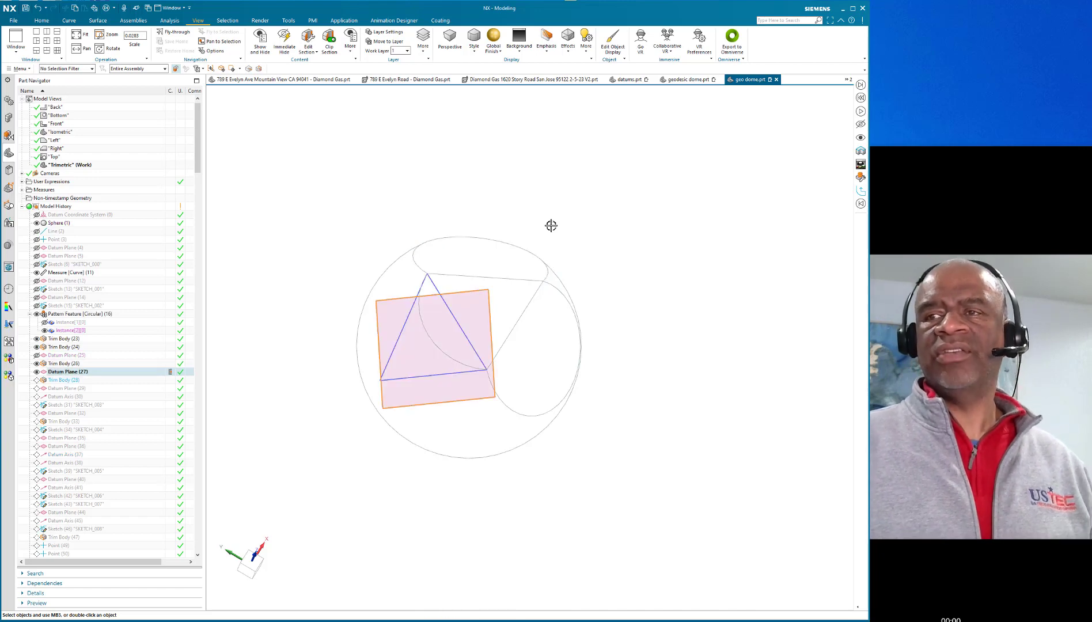
key("Down")
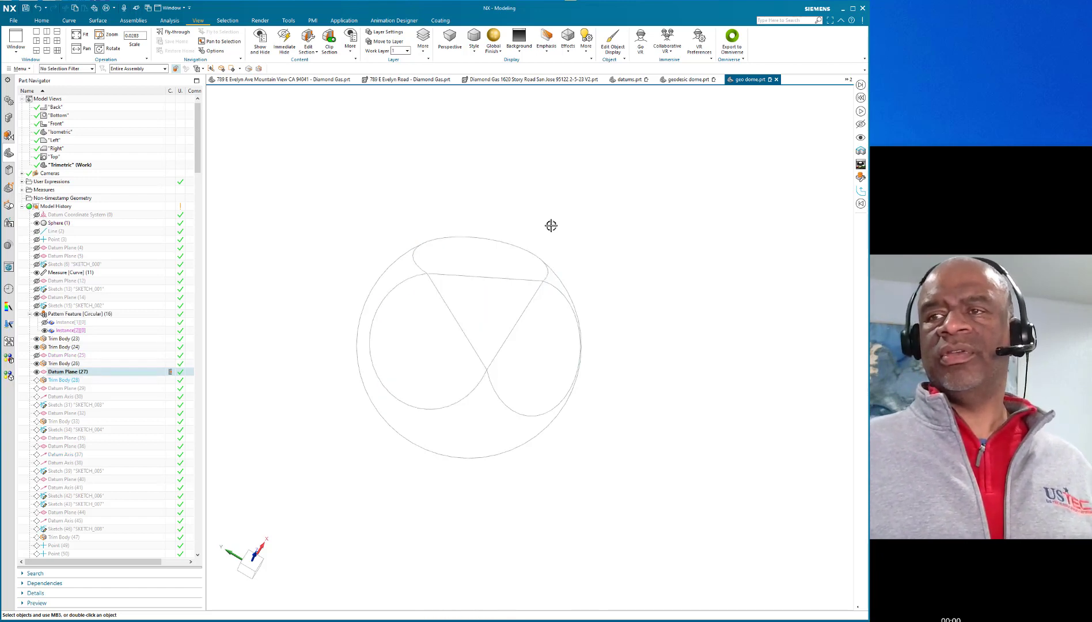
Step: Advance the model history through Datum Plane (29), Datum Axis (30), SKETCH_003 and Datum Plane (32) to Trim Body (33)
key("Down")
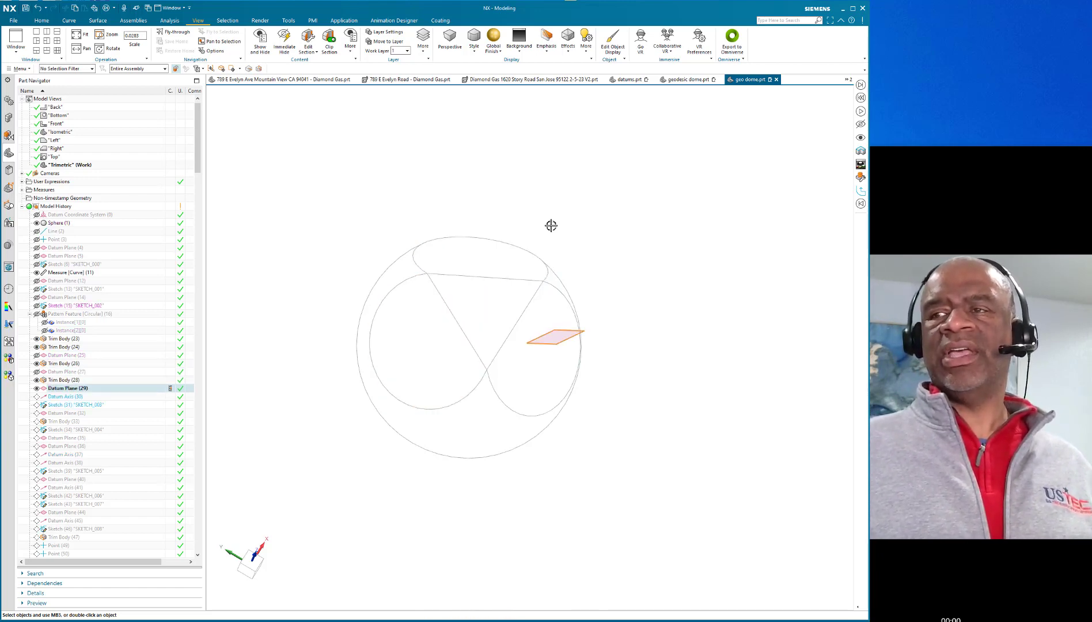
key("Down")
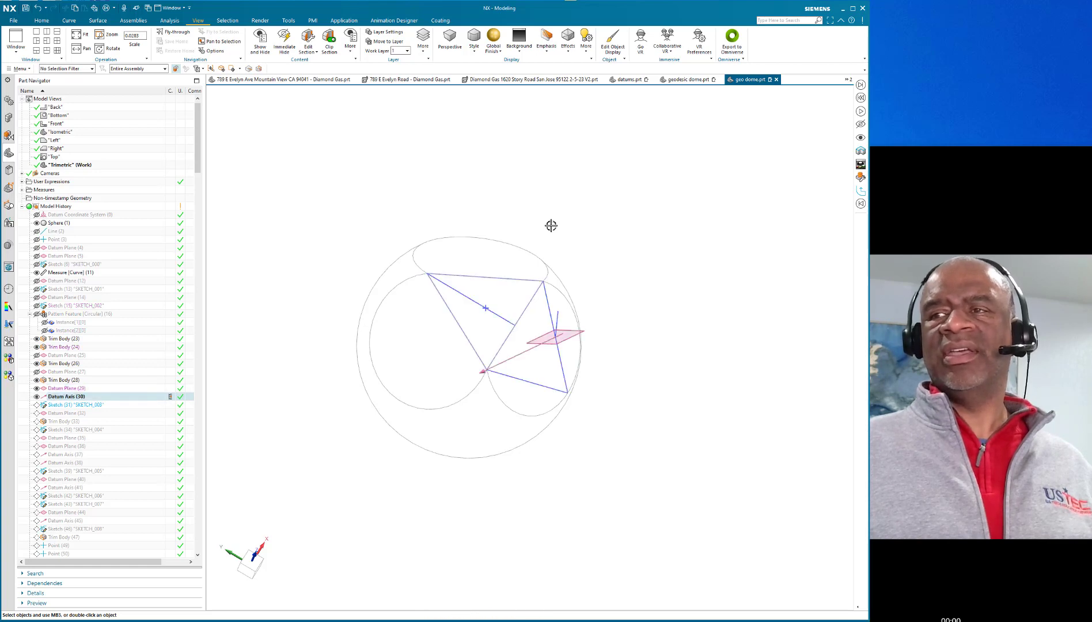
key("Down")
key("Down")
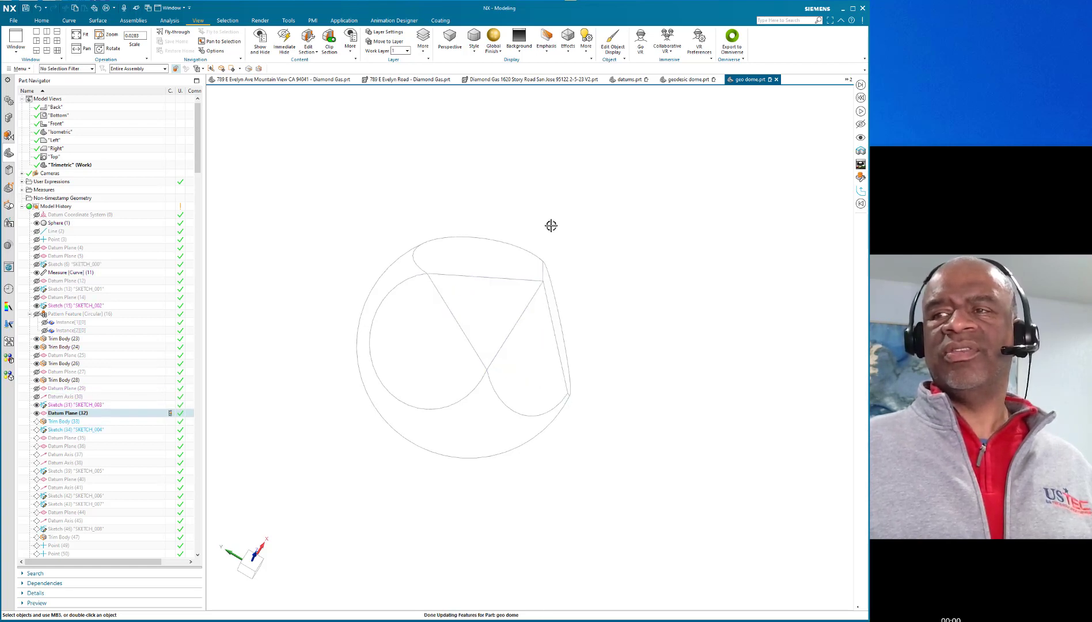
key("Down")
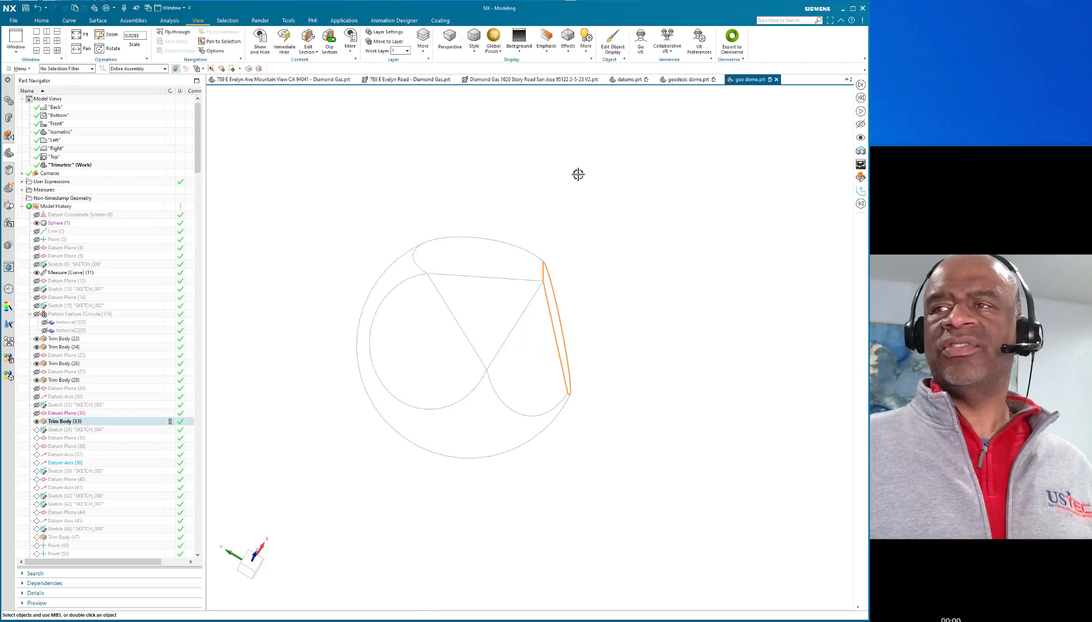
Step: Set the view's rendering style to Shaded and advance the model history to Datum Plane (84)
right_click(578, 173)
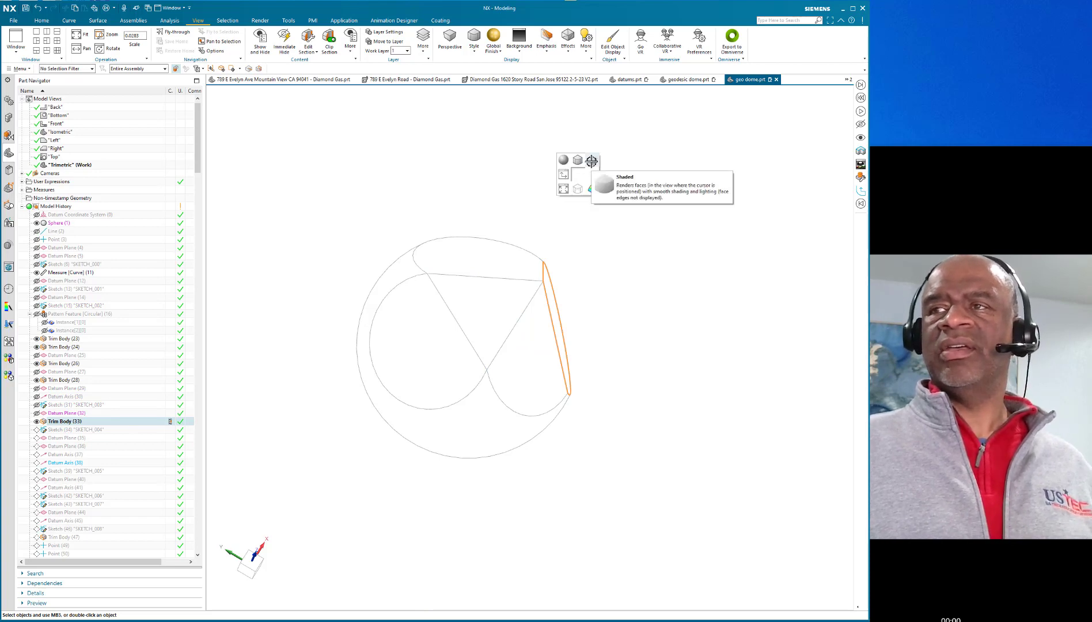
left_click(593, 159)
mouse_move(636, 280)
middle_mouse_down()
mouse_move(602, 268)
mouse_move(605, 281)
middle_mouse_up()
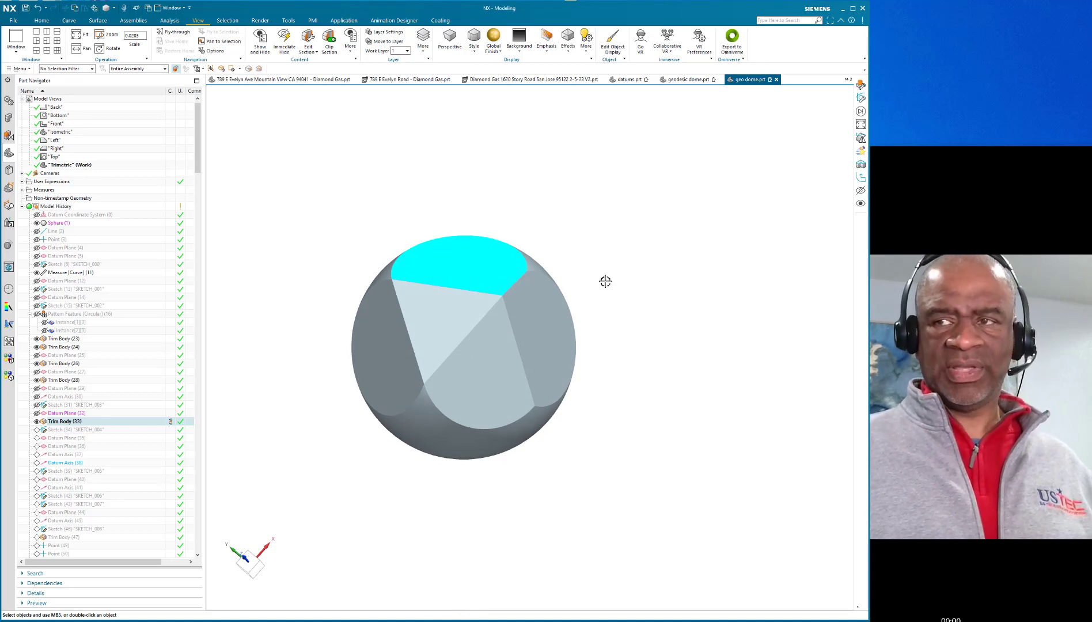
middle_click_drag(621, 275, 618, 286)
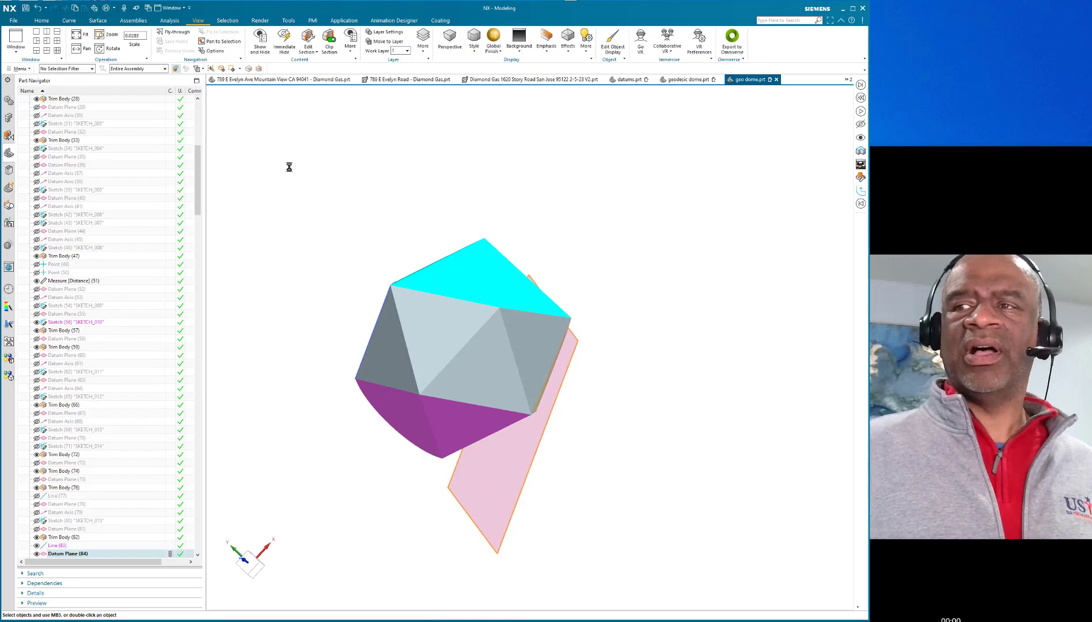
Step: Switch to geodesic dome.prt to examine its sphere with the datum planes and projected circle, and return to geo dome.prt
left_click(685, 81)
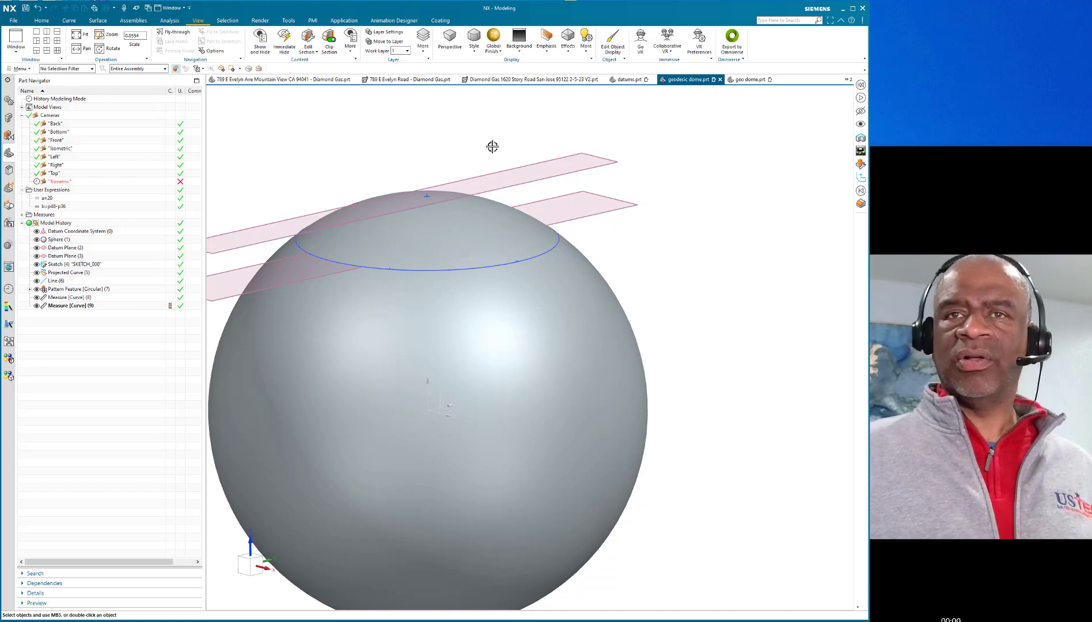
scroll(496, 145, "down", 3)
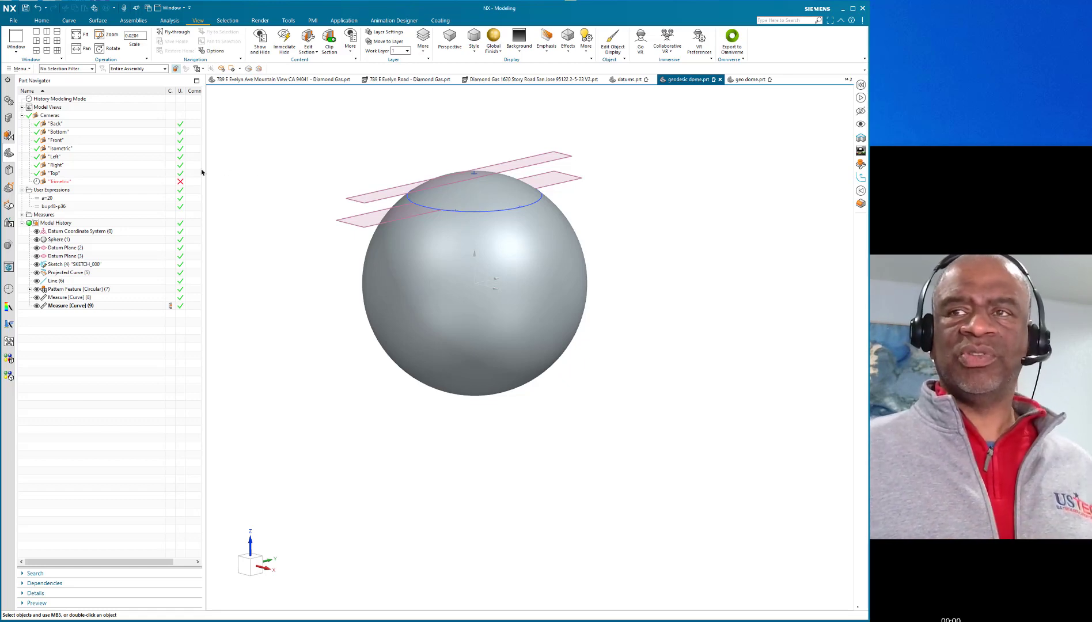
left_click(749, 80)
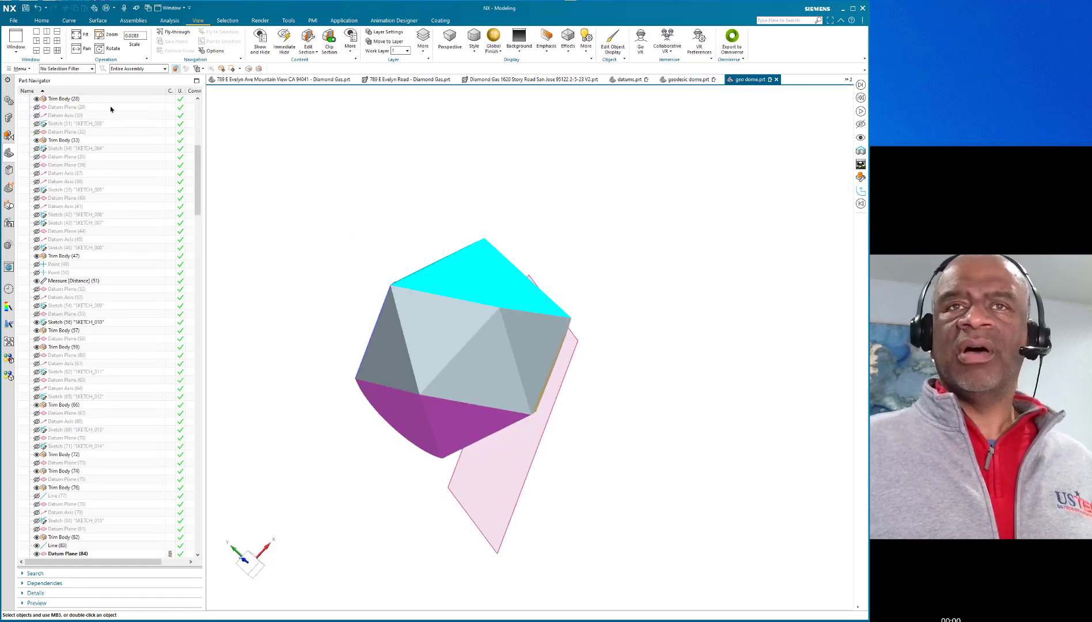
Step: Open the Optimization tool and load the existing study to display its results
left_click(18, 69)
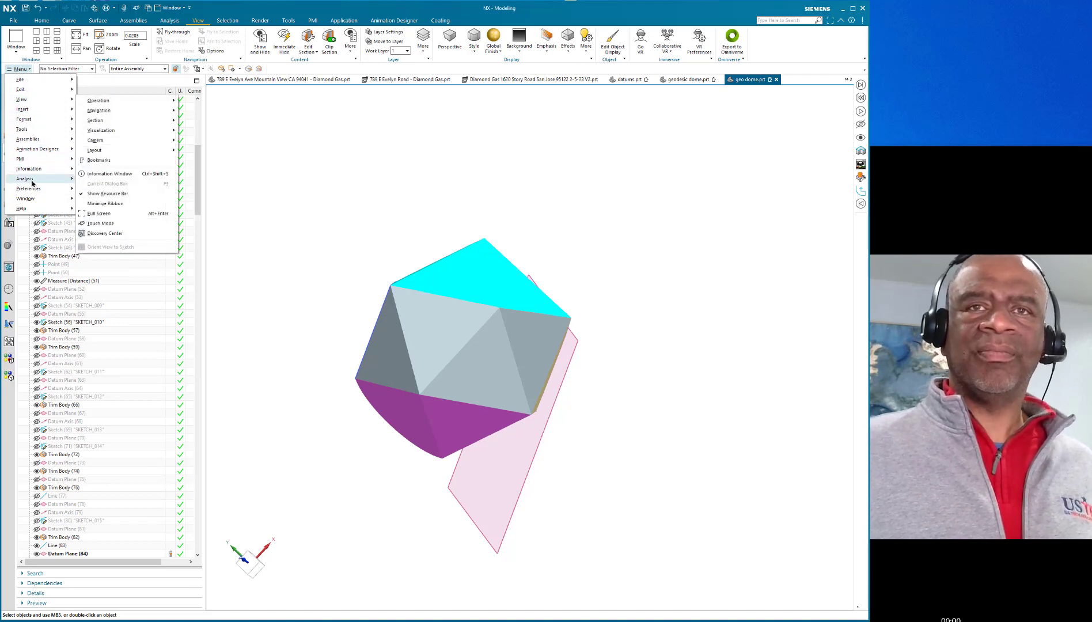
mouse_move(32, 182)
mouse_move(126, 370)
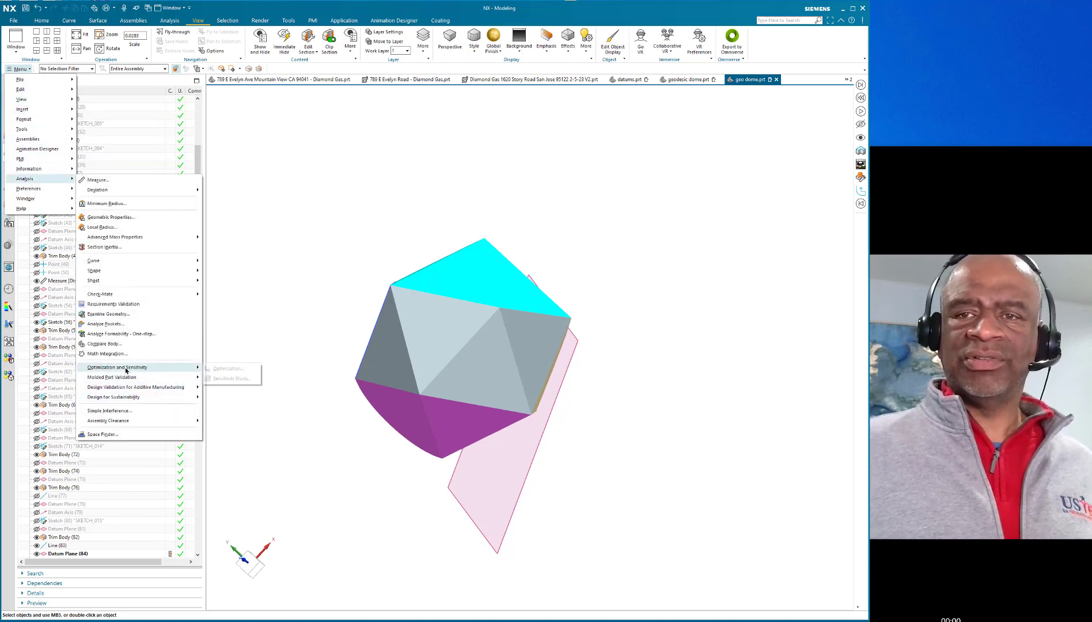
left_click(222, 368)
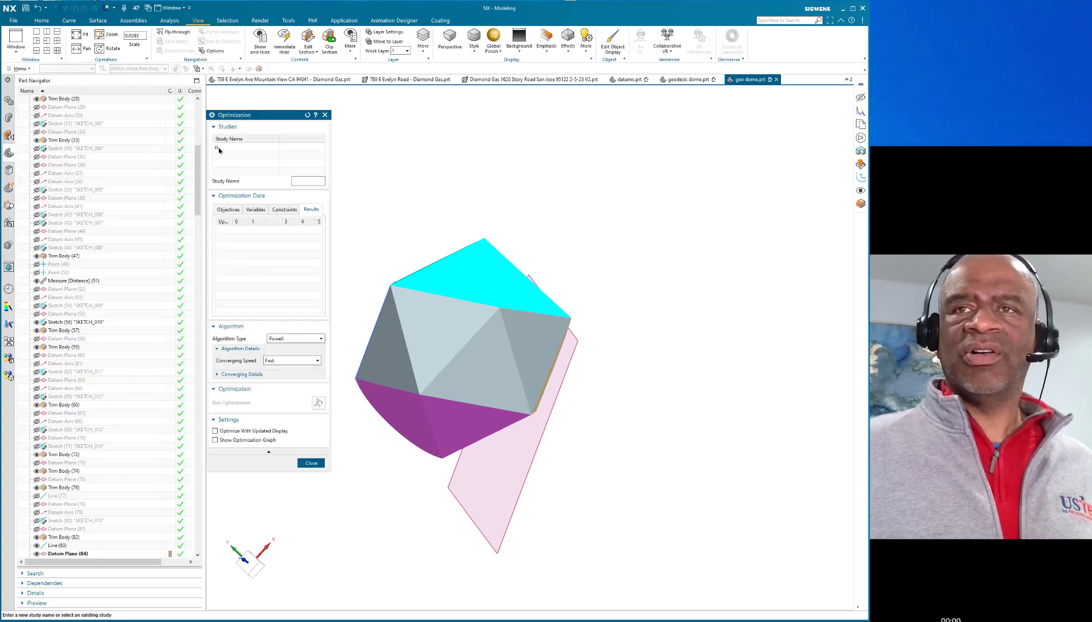
left_click(219, 149)
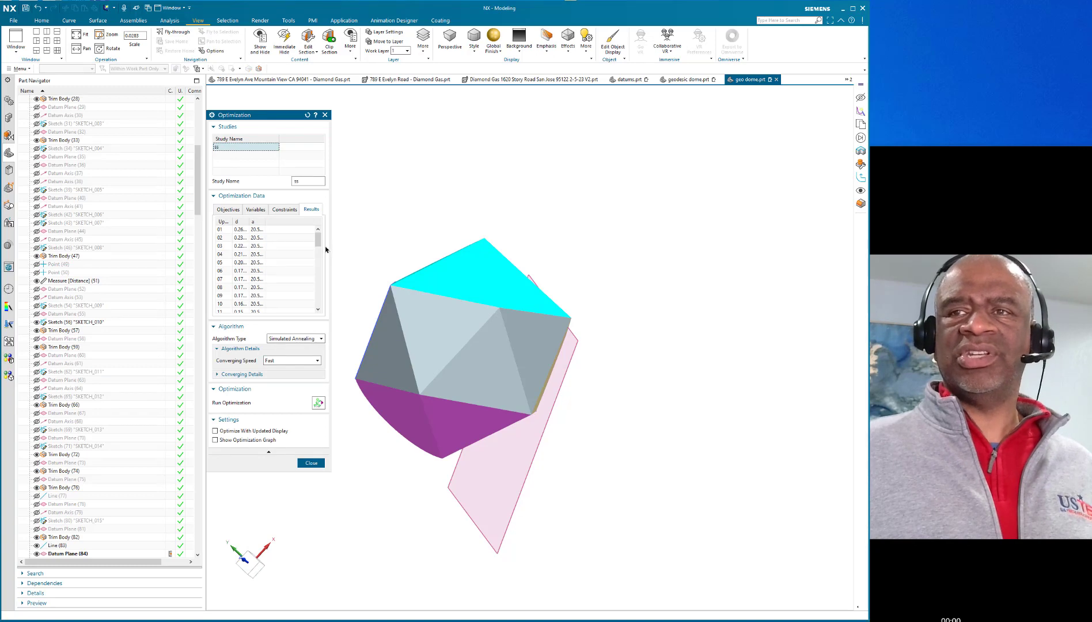
Step: Review the last iterations in the optimization results, widening the column of variable a and sorting the results by it
left_click_drag(318, 239, 318, 302)
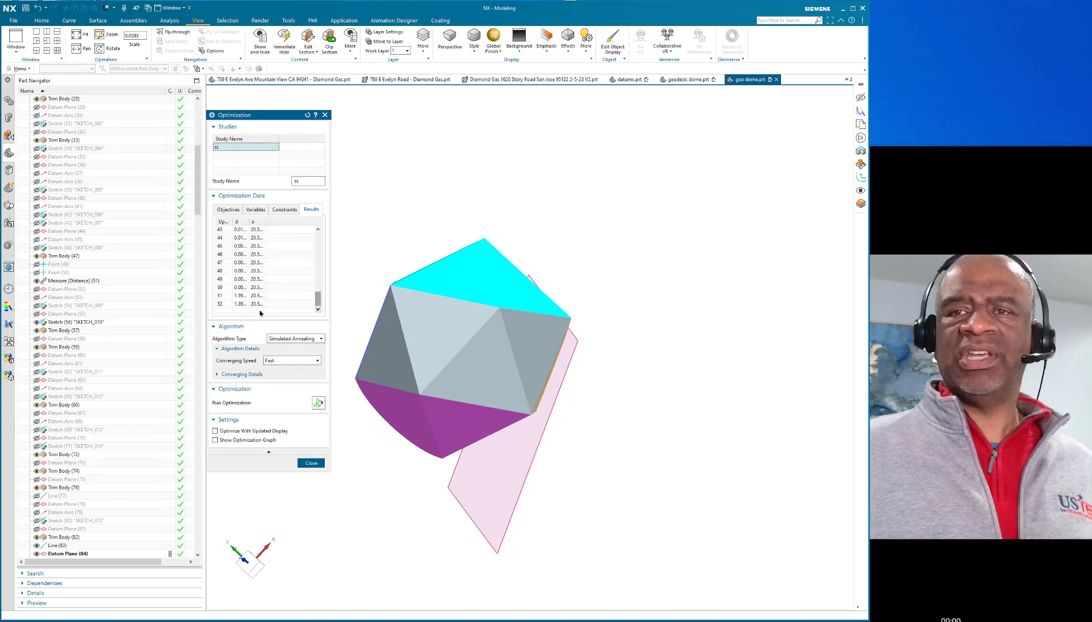
left_click_drag(266, 221, 301, 221)
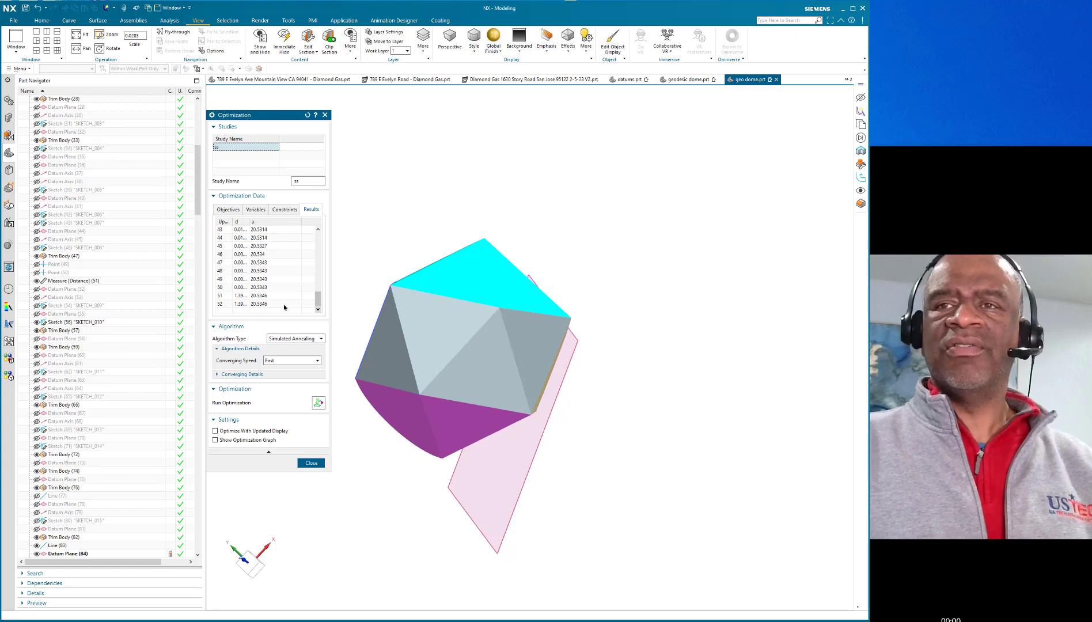
left_click(274, 223)
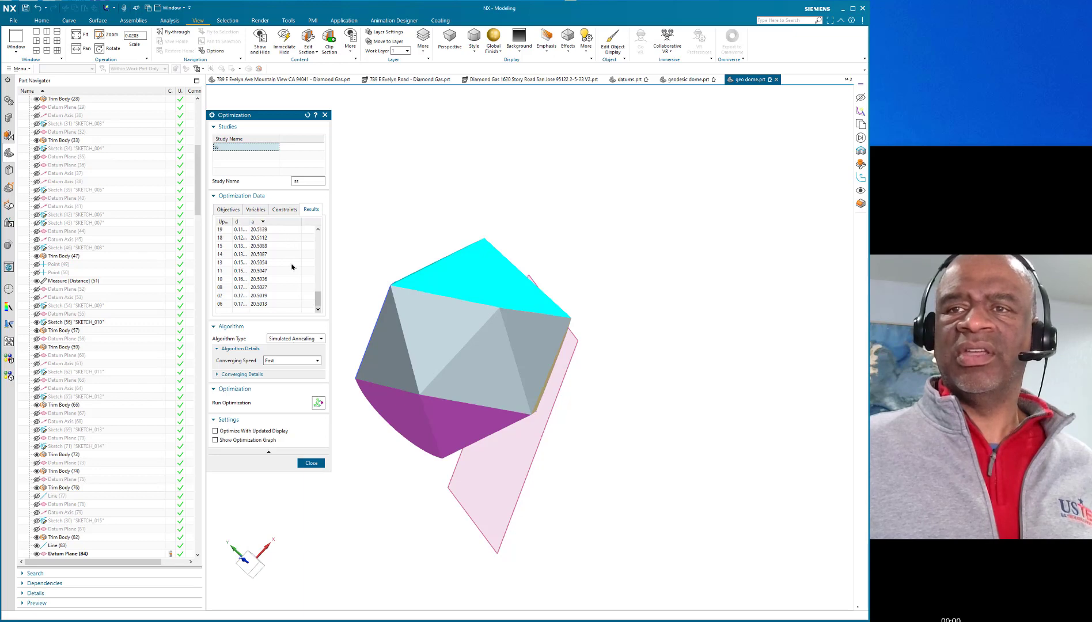
Step: Close the optimization study and review the formula of expression a in the Expressions list
left_click(311, 463)
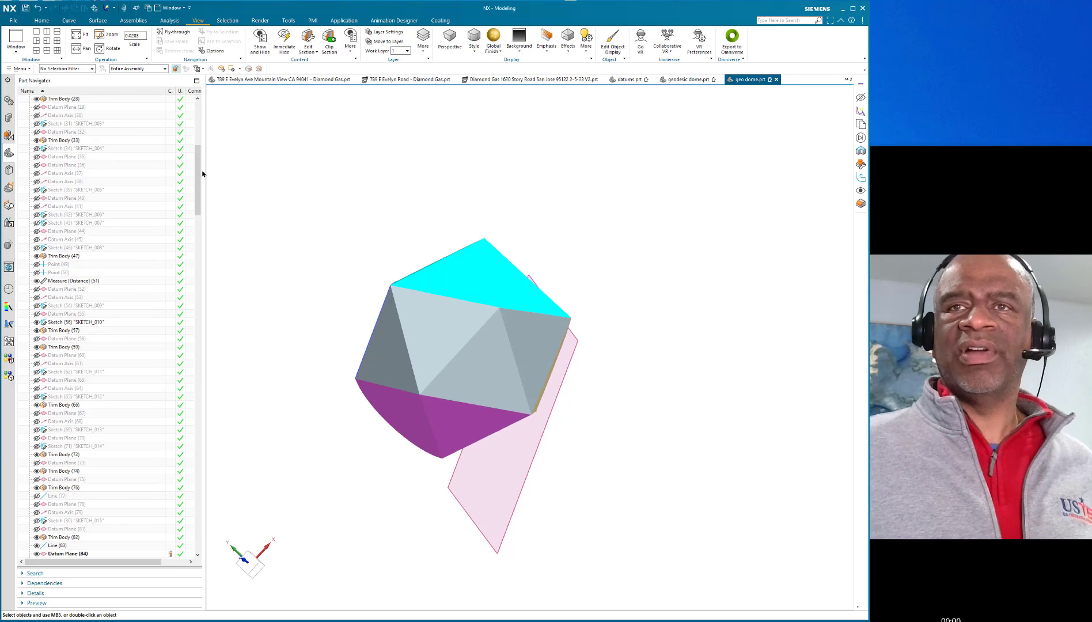
left_click_drag(198, 171, 197, 128)
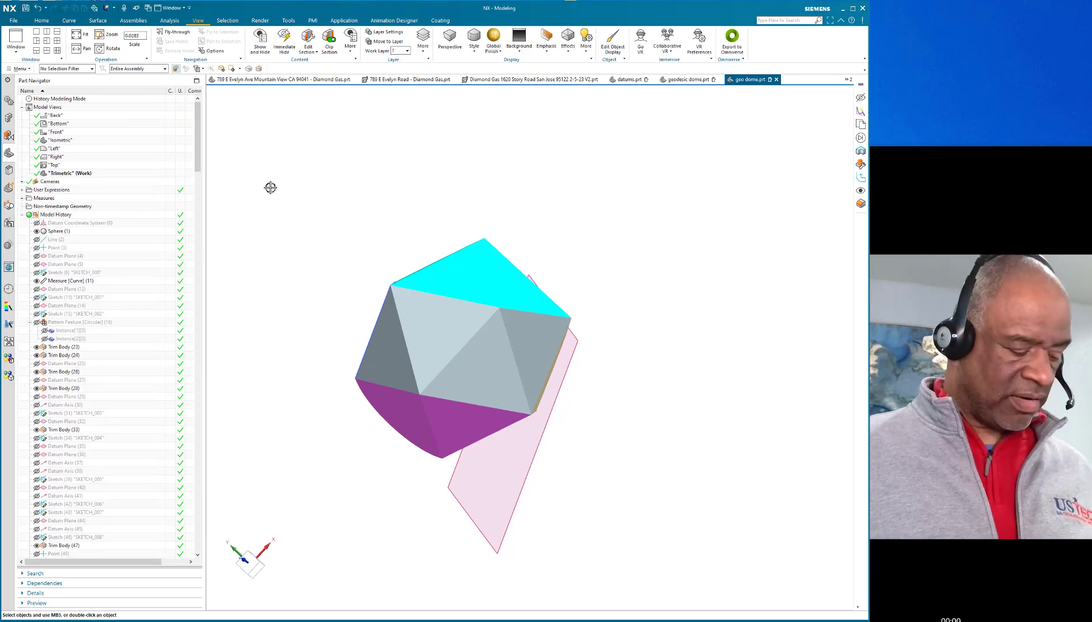
scroll(270, 189, "up", 3)
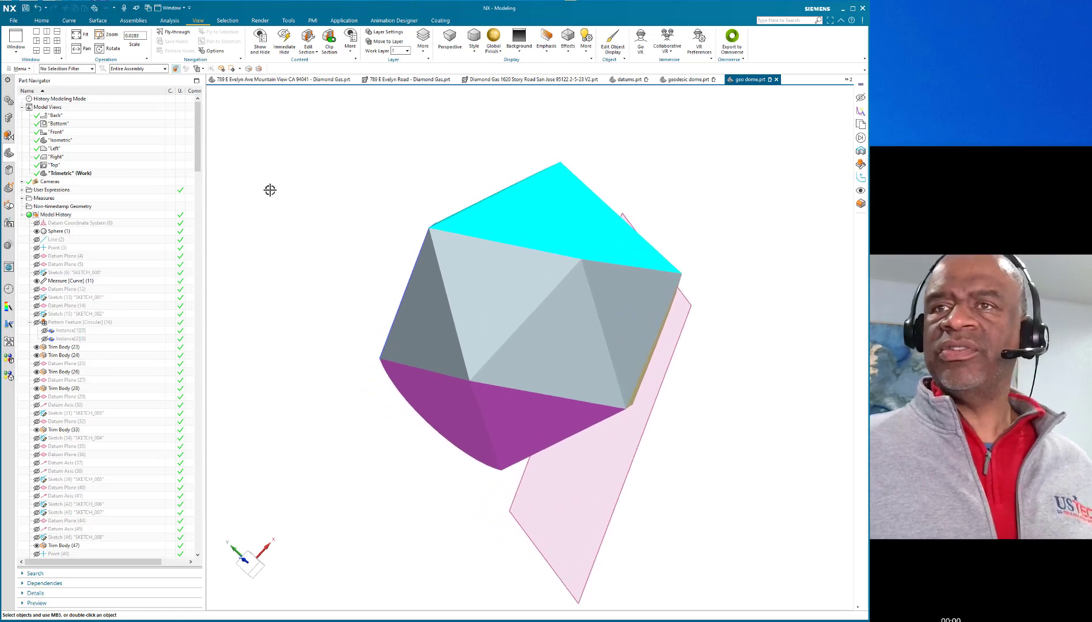
key("ctrl+e")
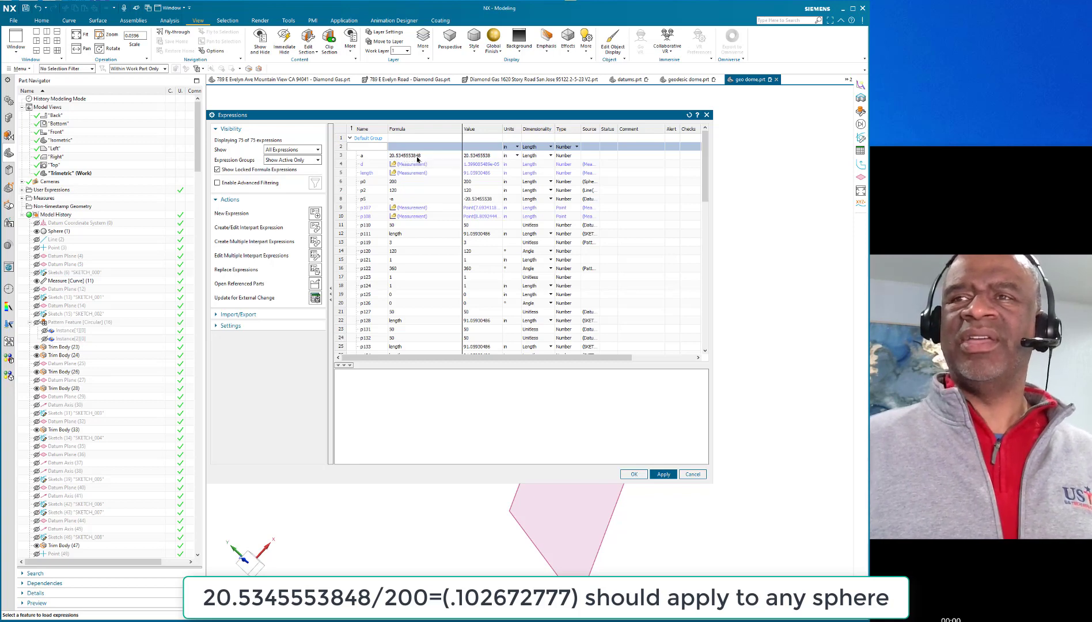
left_click(633, 474)
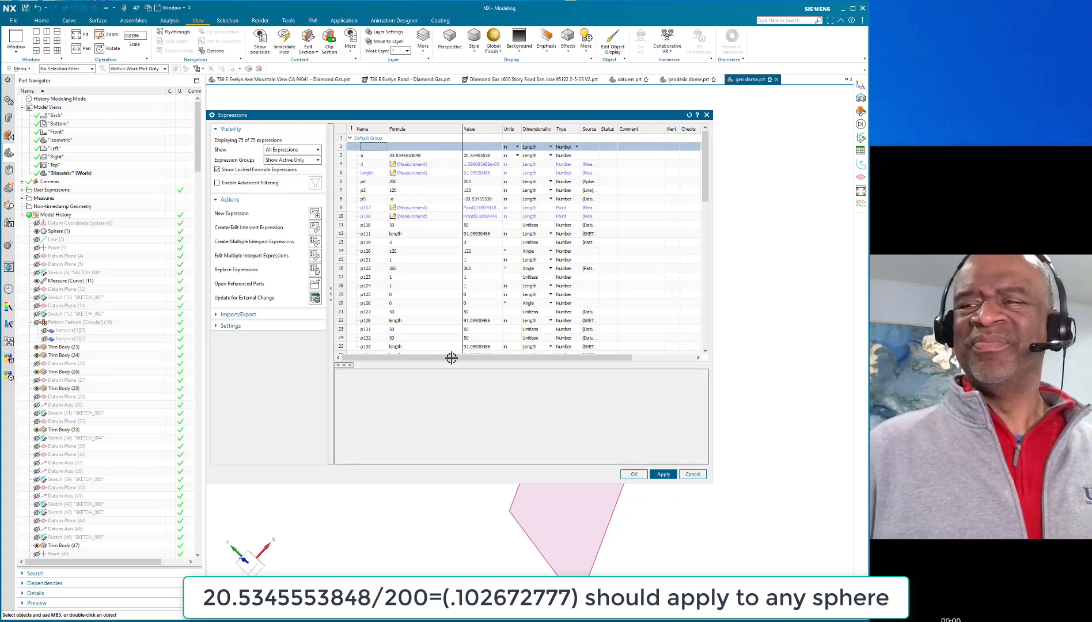
Step: Advance the model history to Sketch (112) "SKETCH_019" and examine the sketched triangle on the trimmed solid's face
middle_click_drag(341, 236, 311, 185)
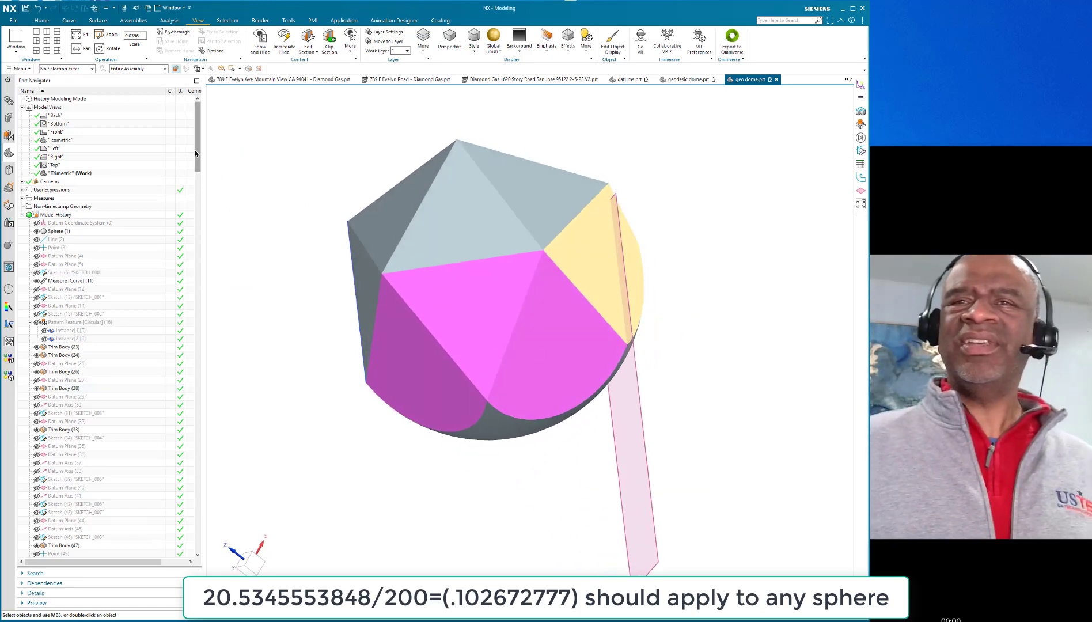
left_click_drag(197, 139, 202, 278)
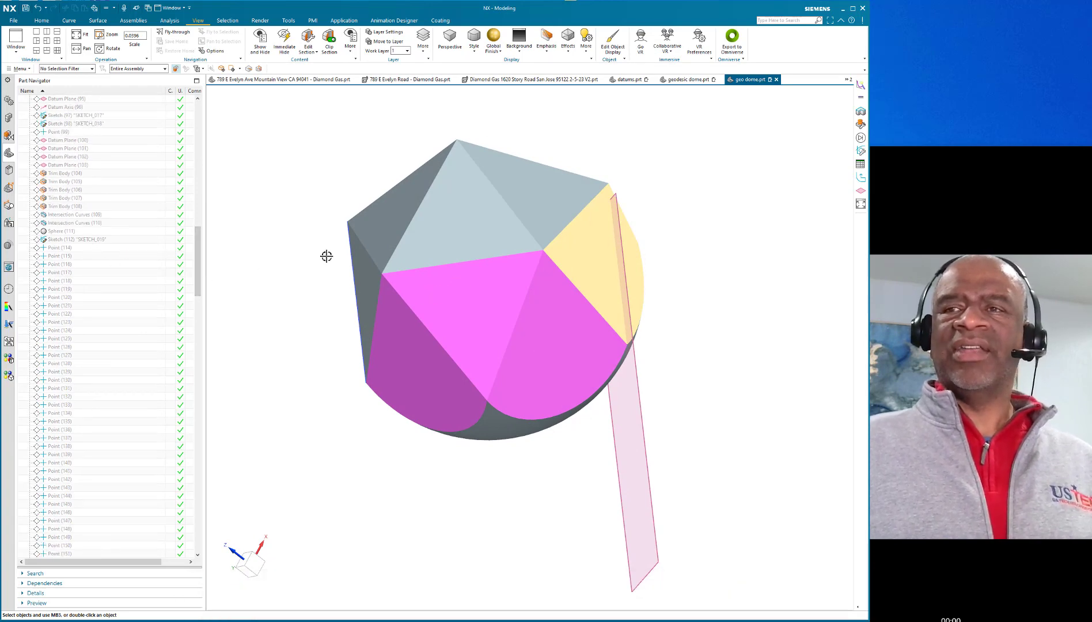
mouse_move(327, 256)
middle_mouse_down()
mouse_move(295, 273)
mouse_move(268, 270)
mouse_move(285, 295)
mouse_move(358, 298)
mouse_move(309, 293)
middle_mouse_up()
left_click(93, 240)
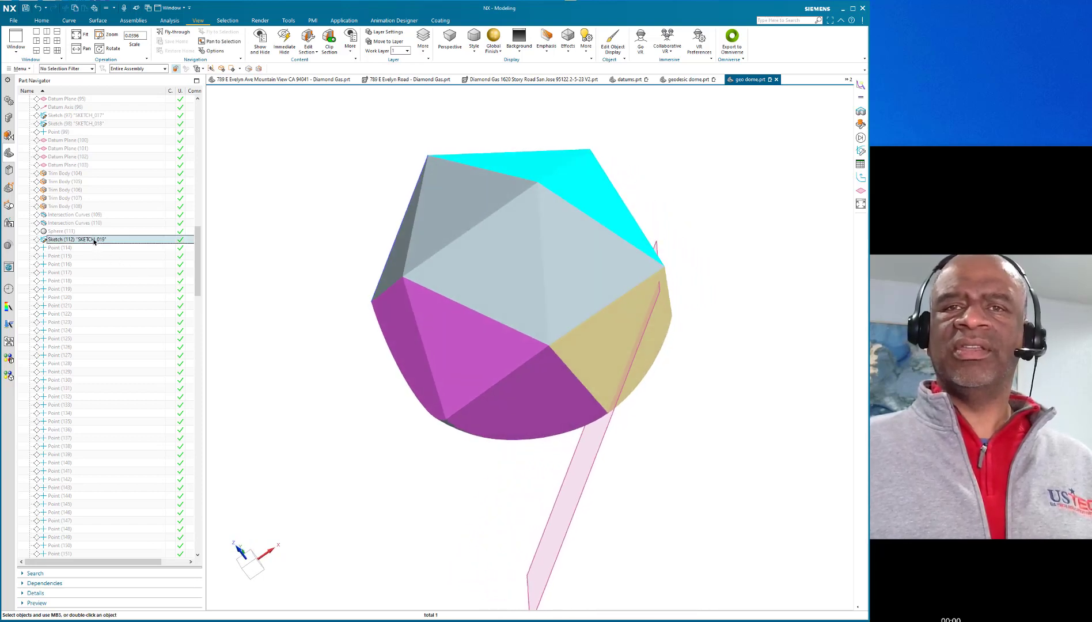
right_click(94, 240)
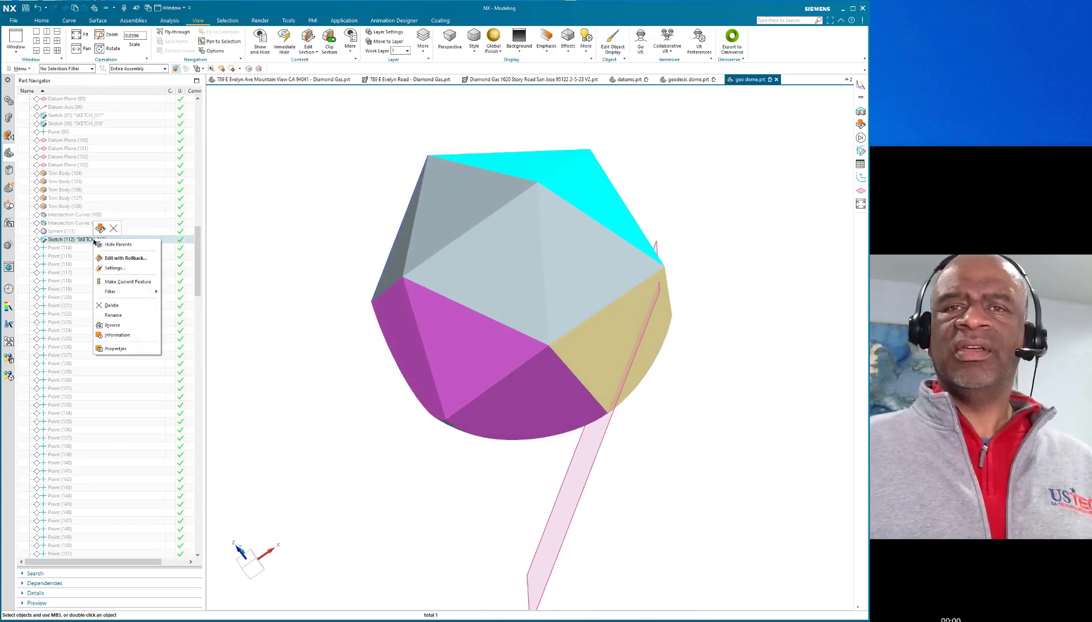
left_click(126, 282)
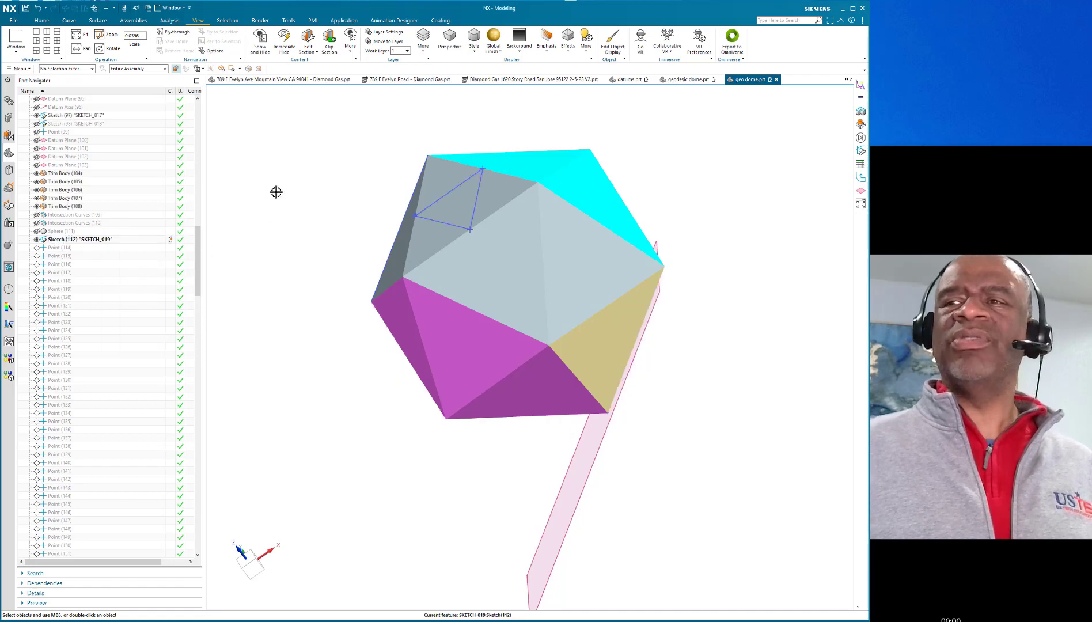
middle_click_drag(337, 168, 314, 381)
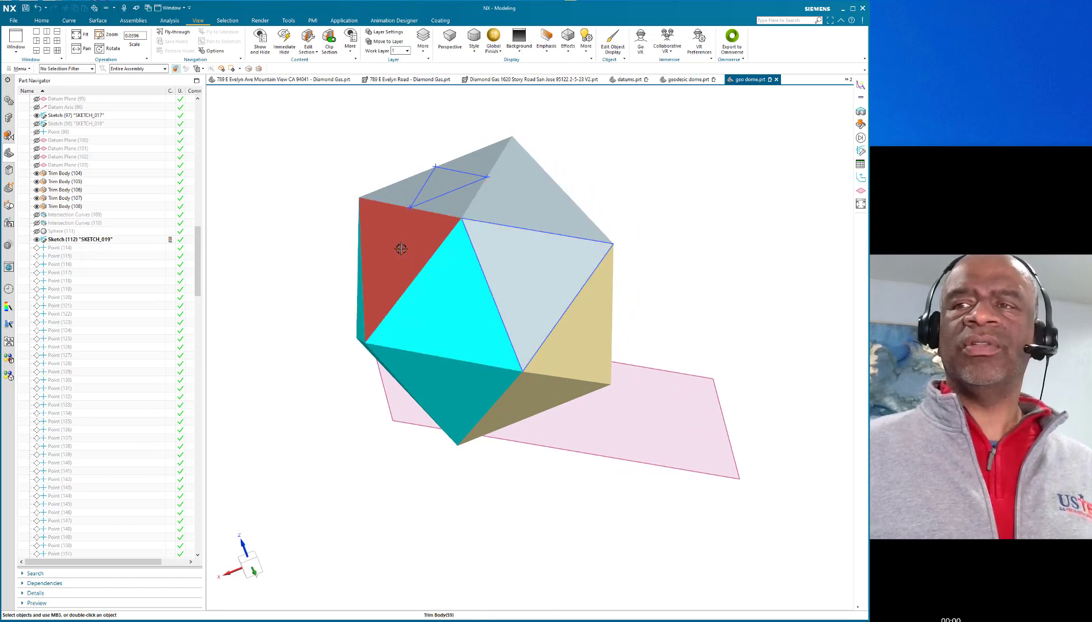
middle_click_drag(269, 224, 354, 276)
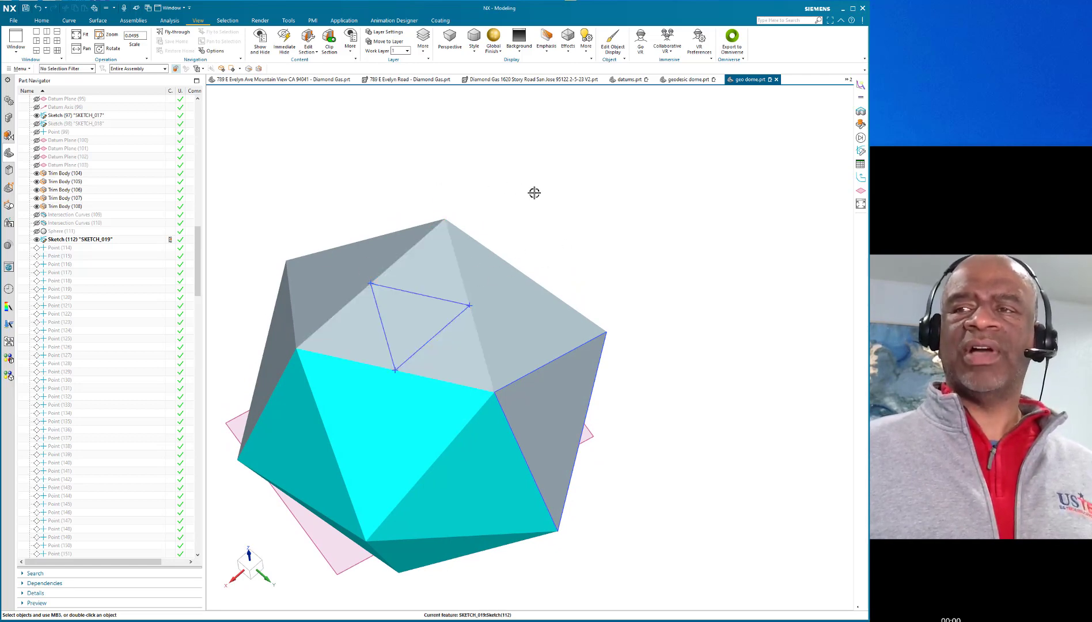
mouse_move(534, 193)
middle_mouse_down()
mouse_move(534, 177)
mouse_move(525, 193)
middle_mouse_up()
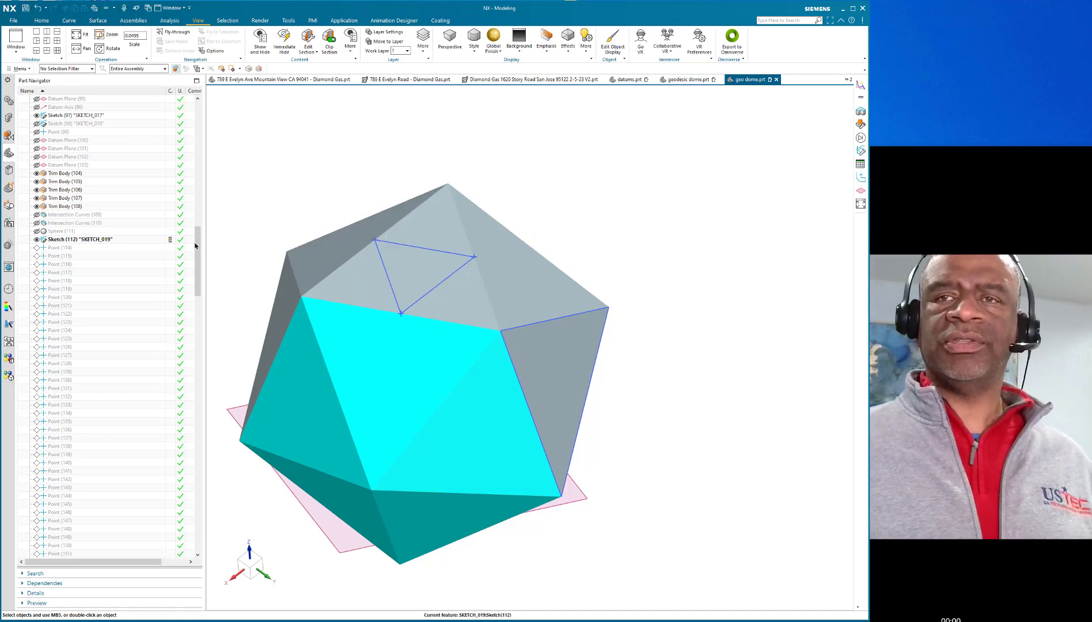
Step: Hide all displayed objects except the trimmed solid body
left_click_drag(195, 246, 197, 242)
scroll(402, 185, "down", 2)
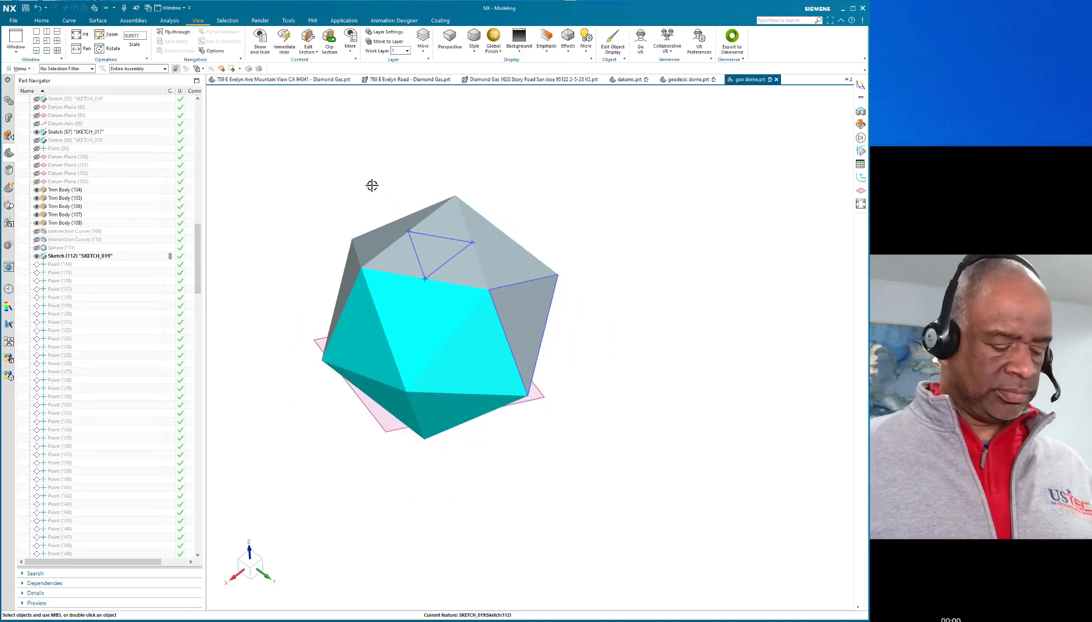
key("ctrl+b")
scroll(515, 208, "down", 2)
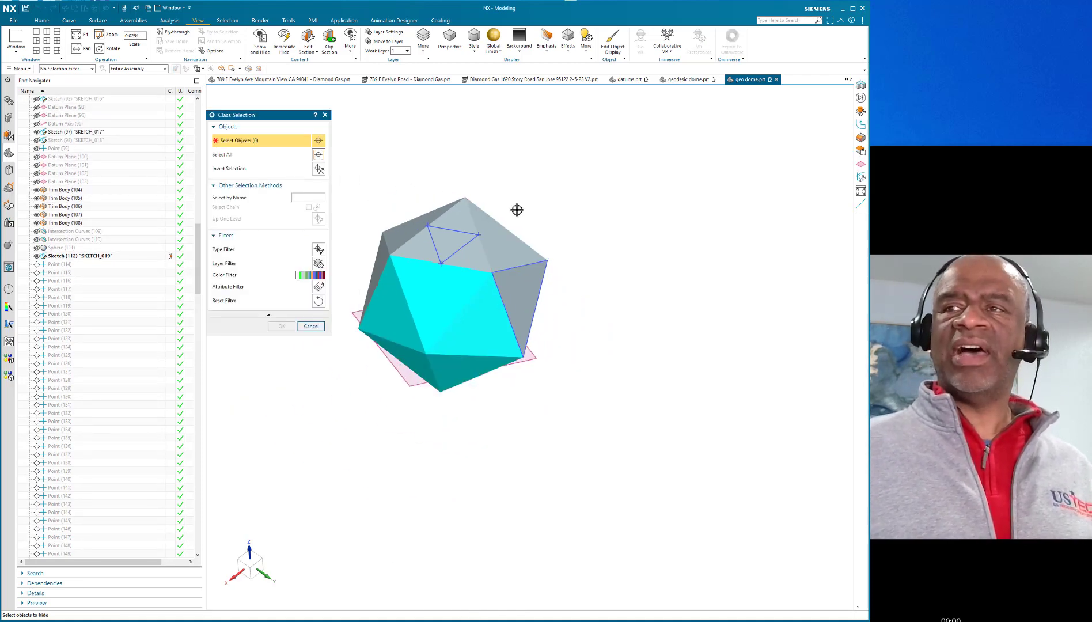
left_click_drag(383, 166, 590, 329)
scroll(531, 214, "up", 2)
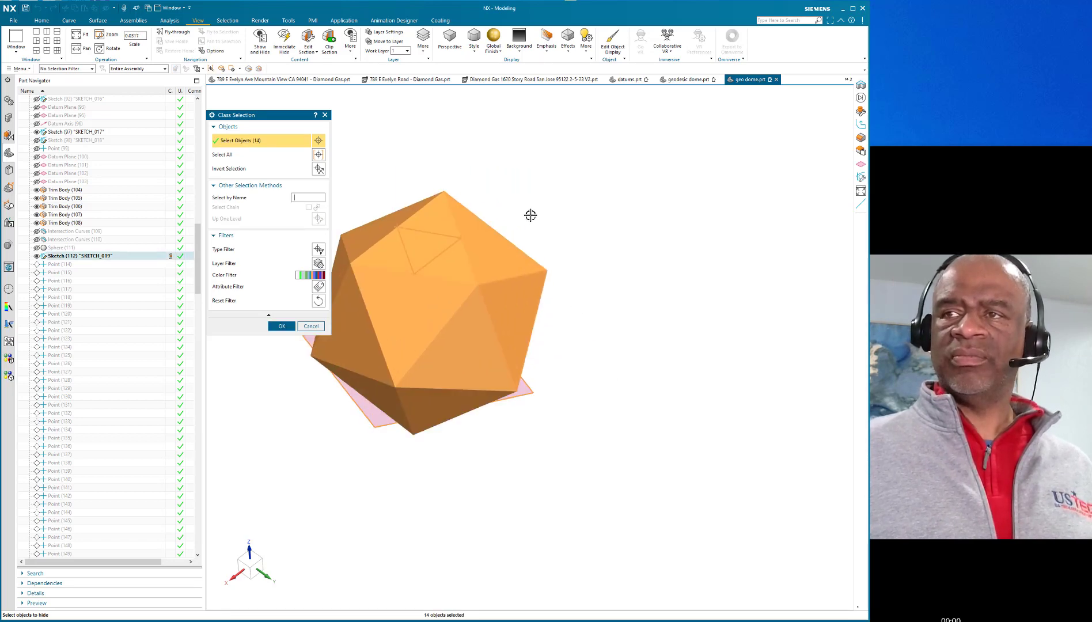
left_click(487, 263, "shift")
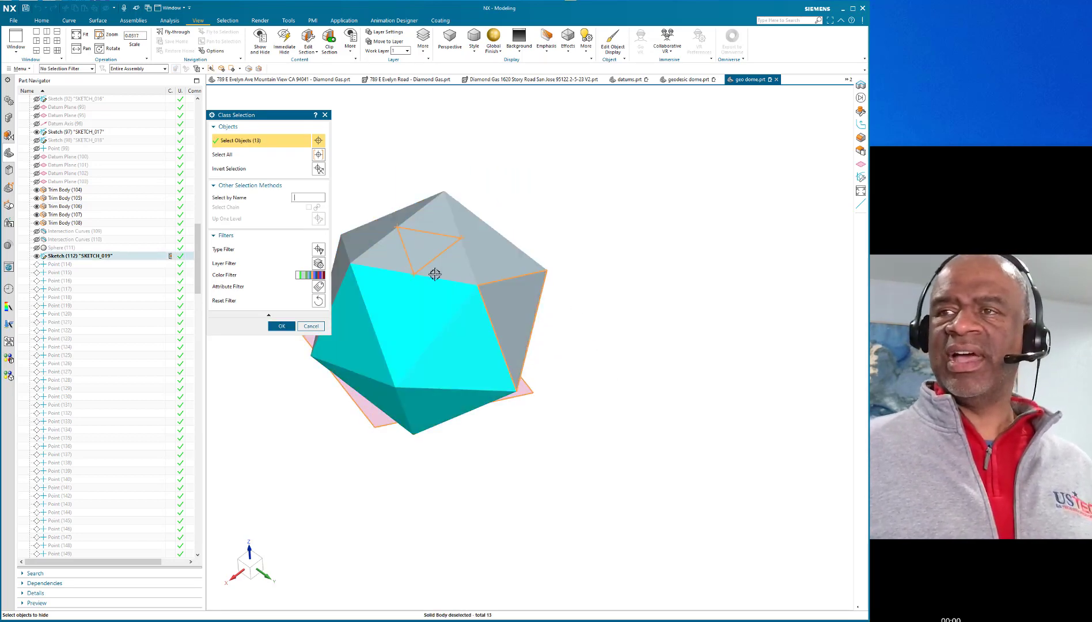
left_click(281, 326)
scroll(578, 199, "down", 2)
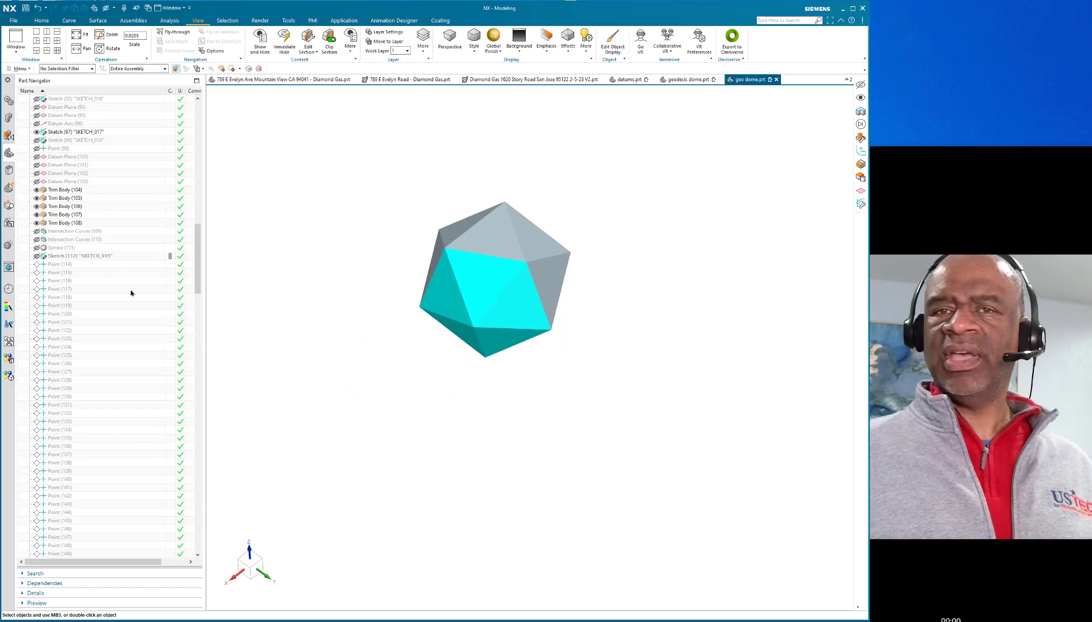
Step: Highlight Sketch (112) and Point (114) through Point (120) in the model history to review the point features
left_click(58, 265)
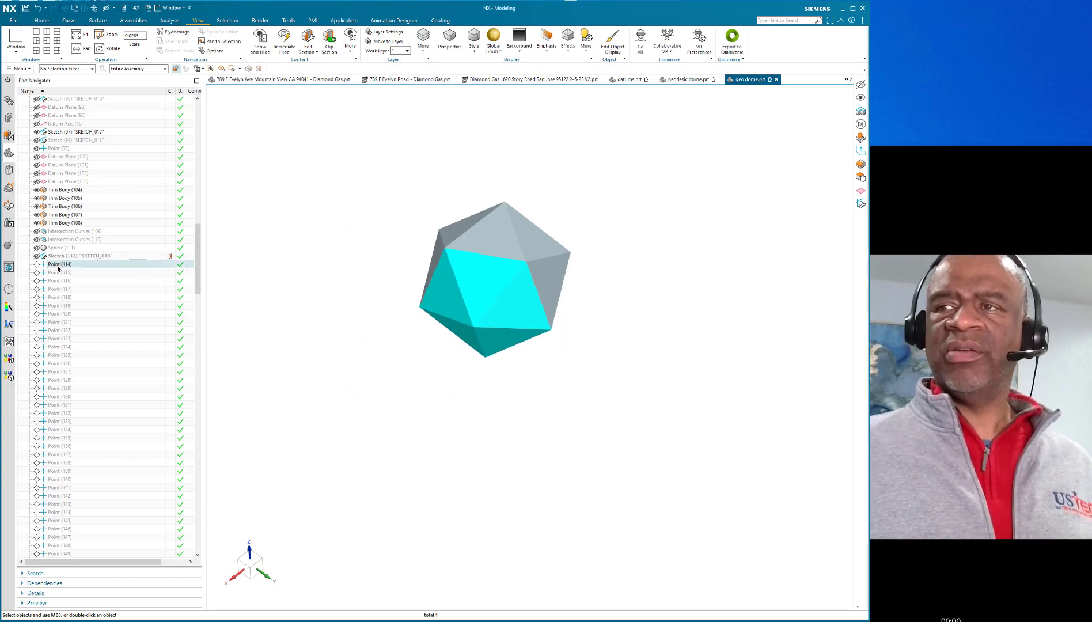
left_click(112, 256)
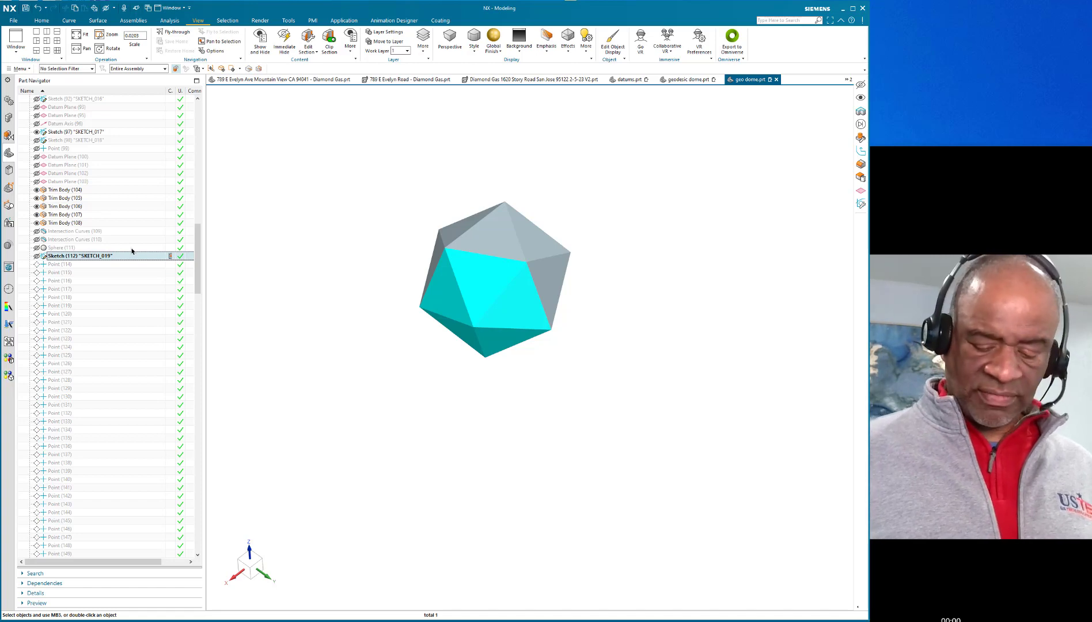
key("shift+Down")
key("shift+Down")
key("shift+Down")
key("shift+Down")
key("shift+Down")
key("shift+Down")
key("shift+Down")
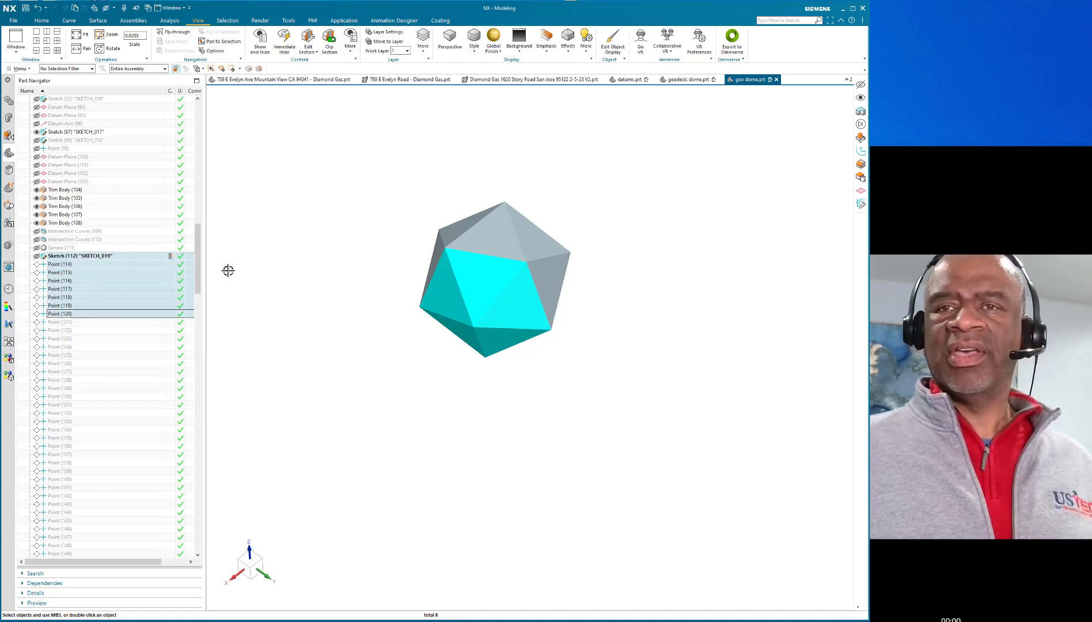
left_click(79, 338)
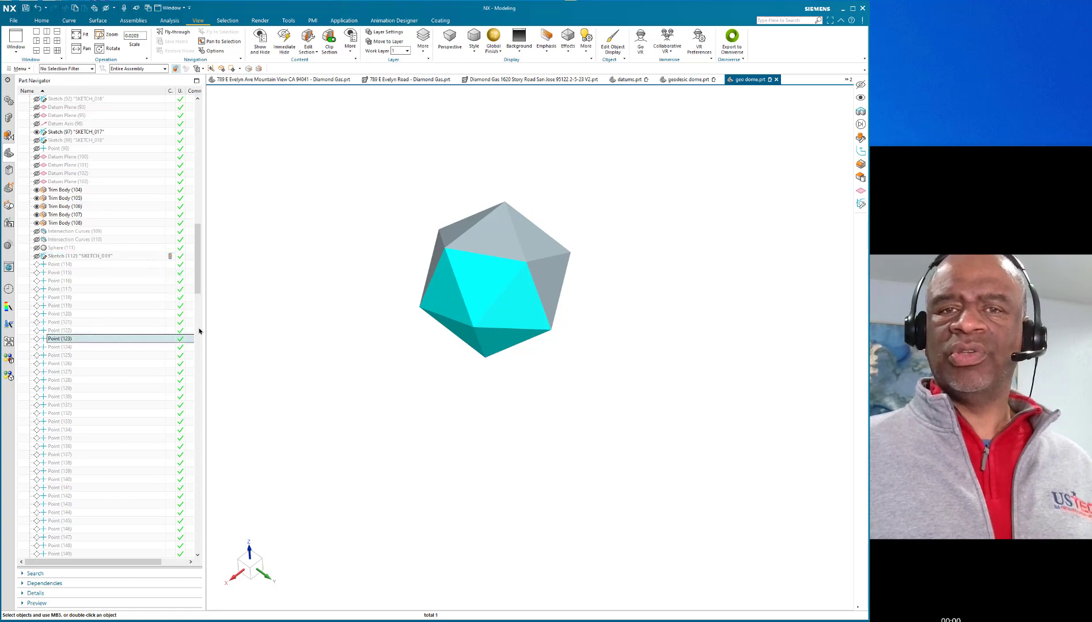
Step: Advance the model history to Point (144) and examine the point on the solid
scroll(372, 310, "down", 2)
scroll(200, 276, "down", 1)
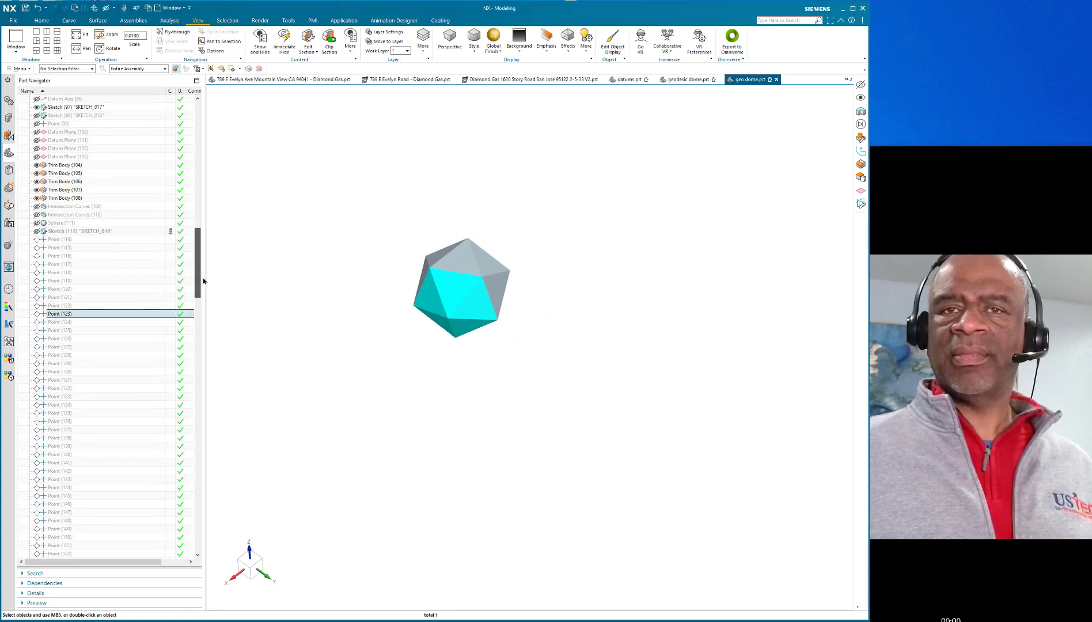
right_click(75, 488)
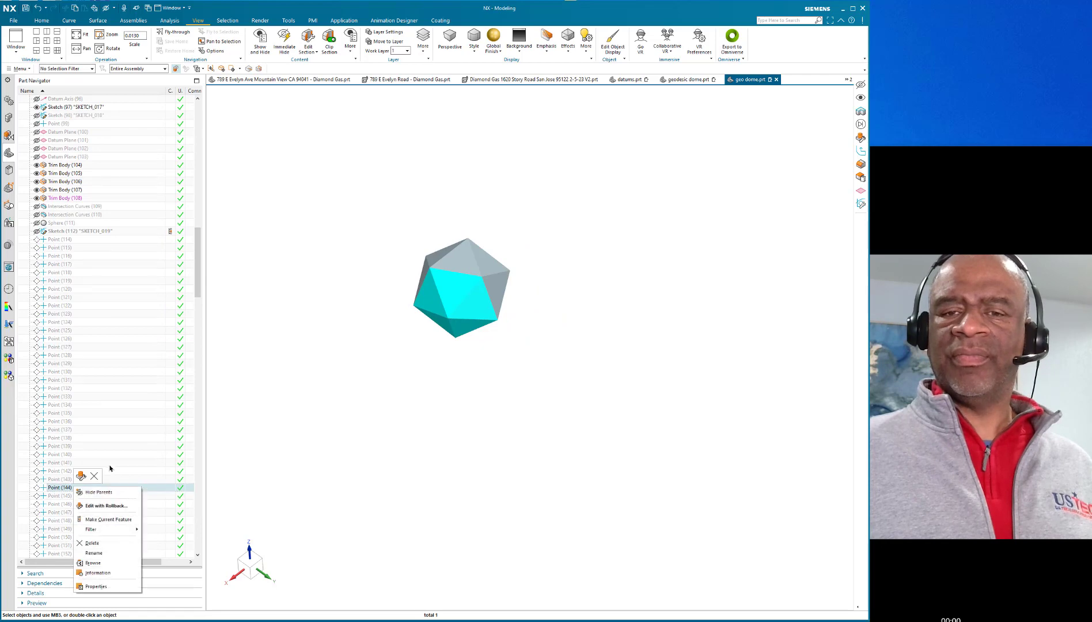
left_click(107, 521)
scroll(527, 242, "up", 3)
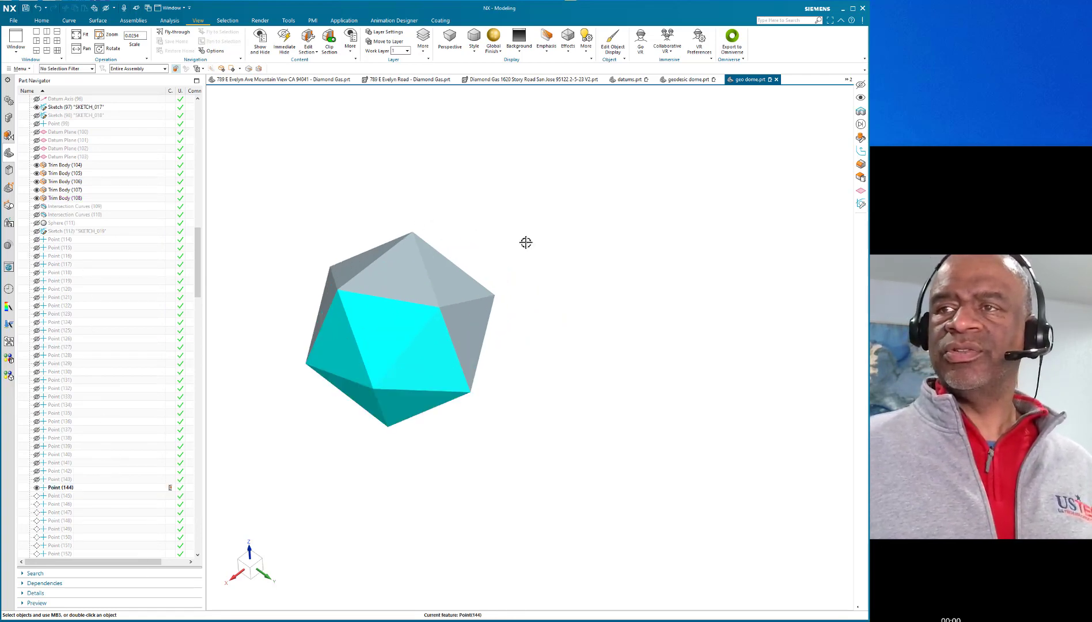
middle_click_drag(527, 241, 317, 273)
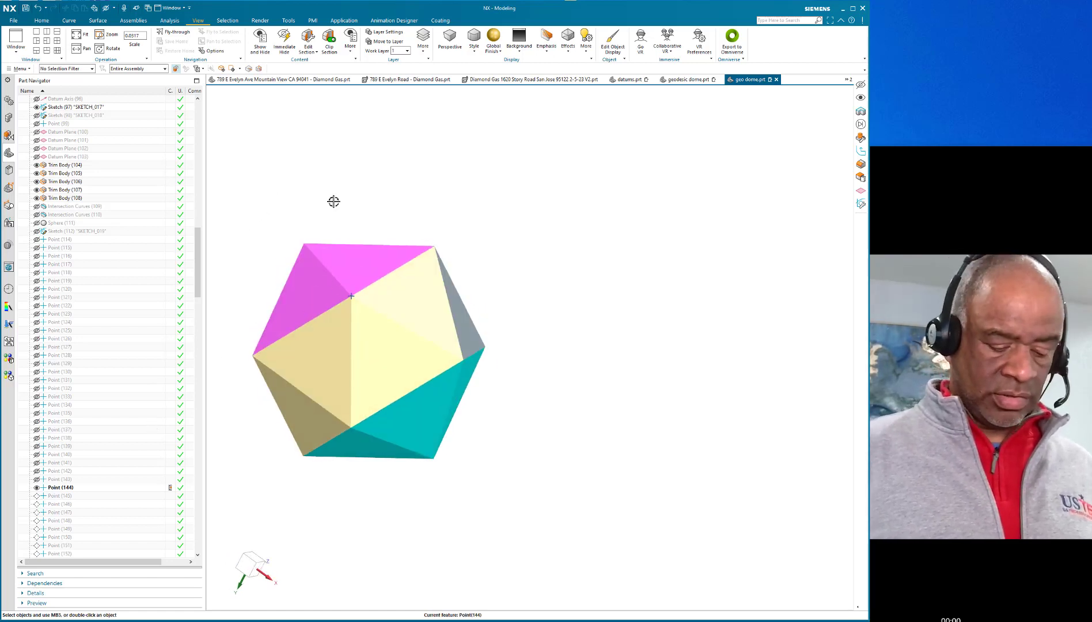
key("ctrl+shift+b")
key("ctrl+shift+k")
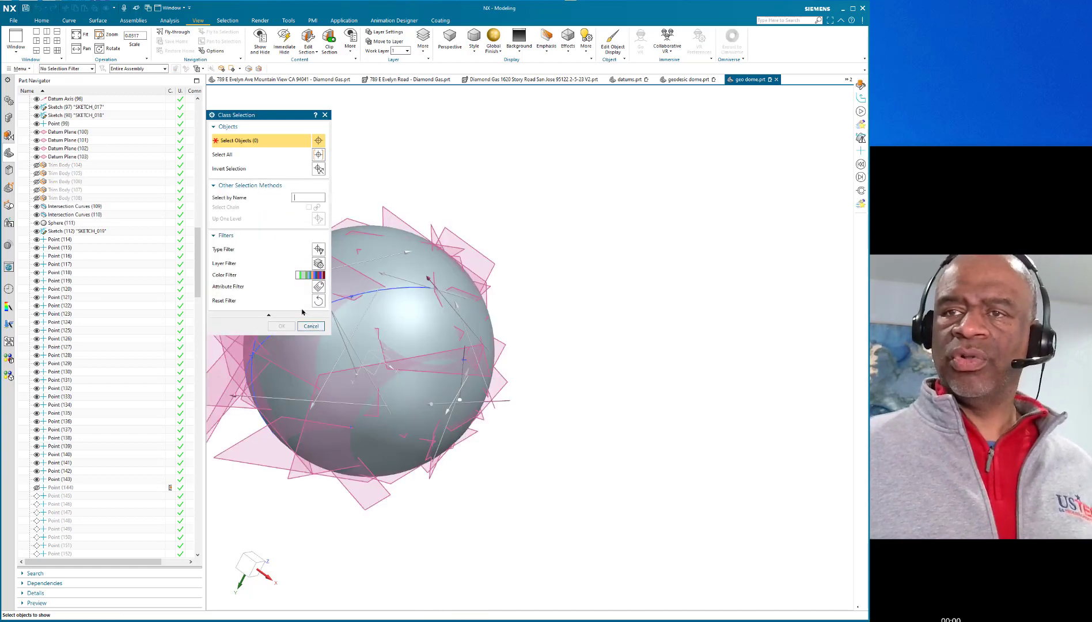
left_click(311, 327)
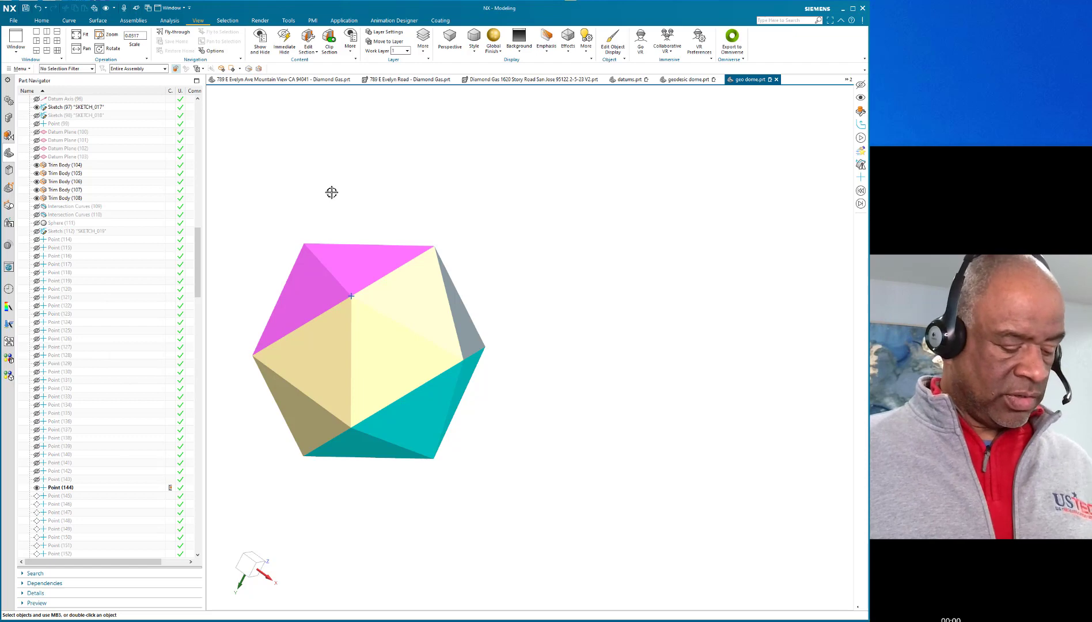
key("ctrl+w")
left_click(328, 227)
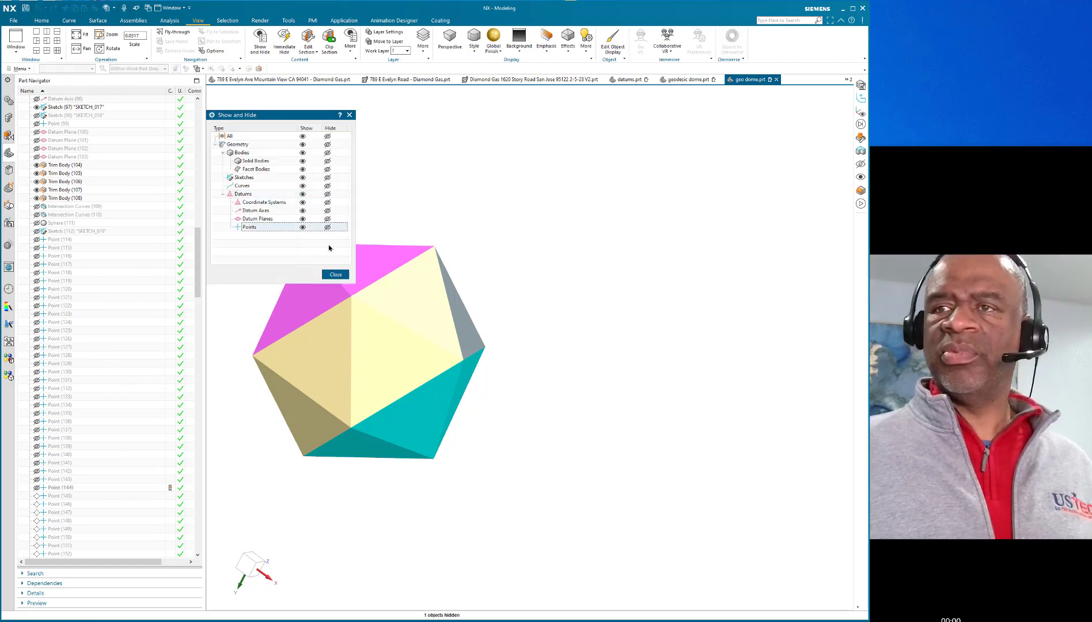
left_click(335, 274)
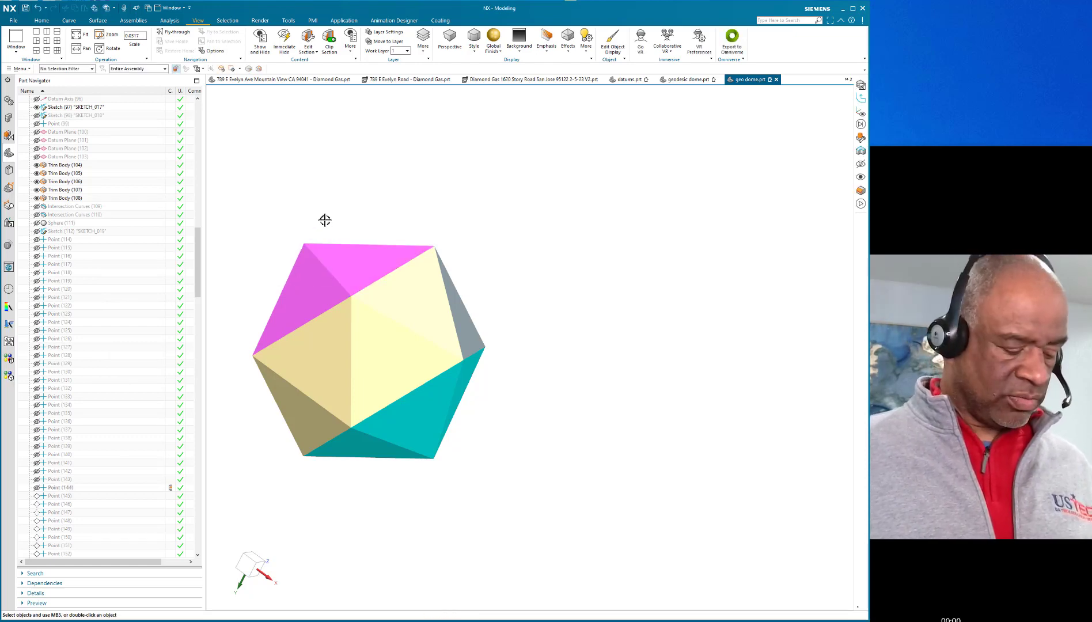
Step: Show all points on the solid and examine their placement across the triangular faces
key("ctrl+w")
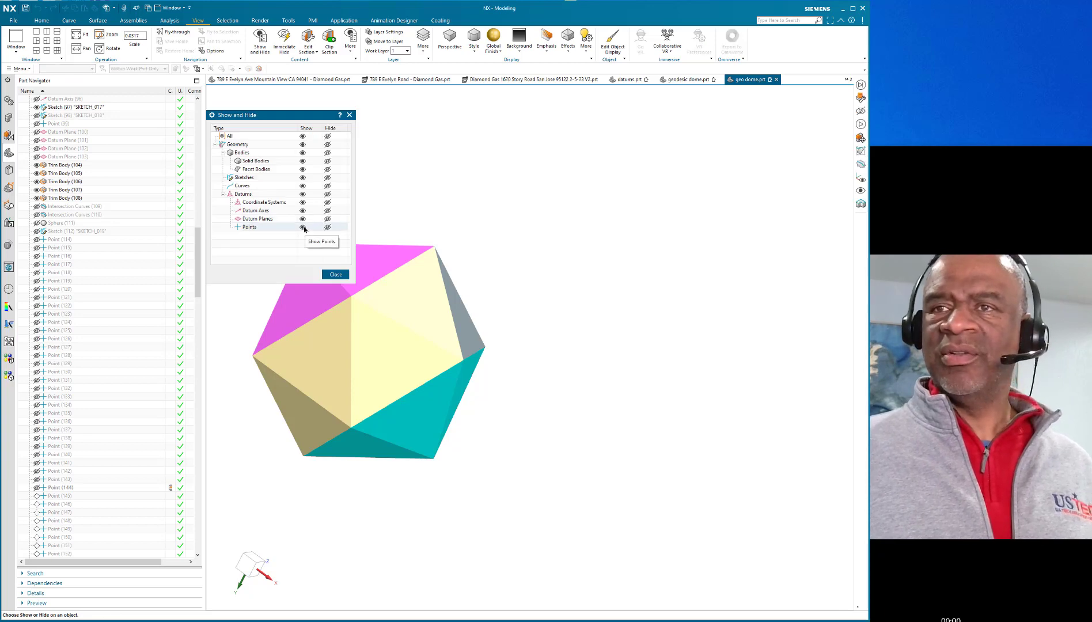
left_click(302, 227)
left_click(335, 275)
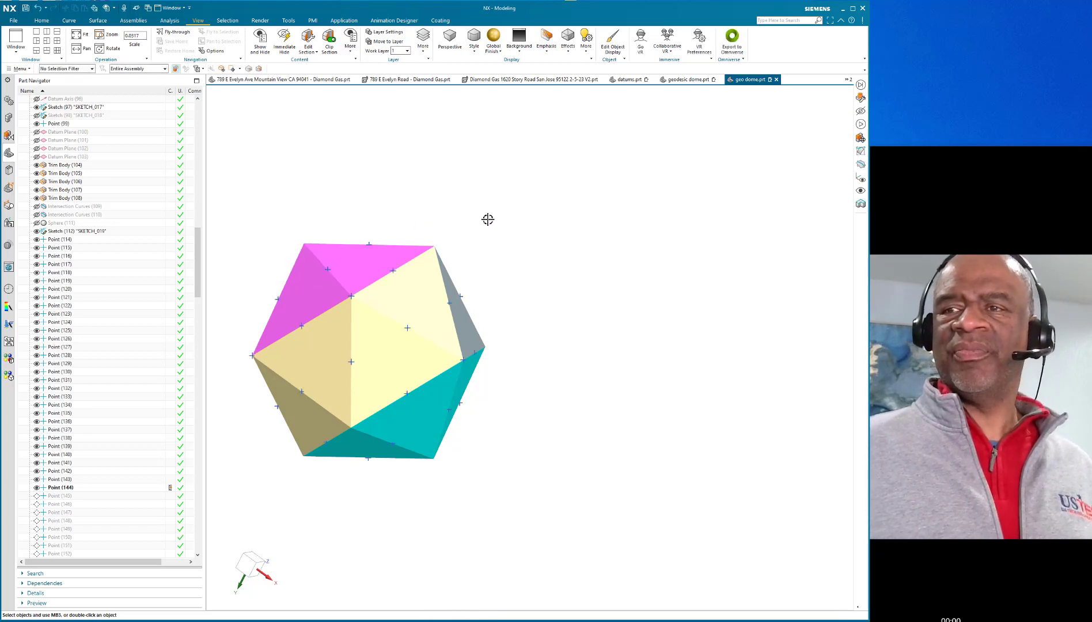
middle_click_drag(488, 217, 227, 274)
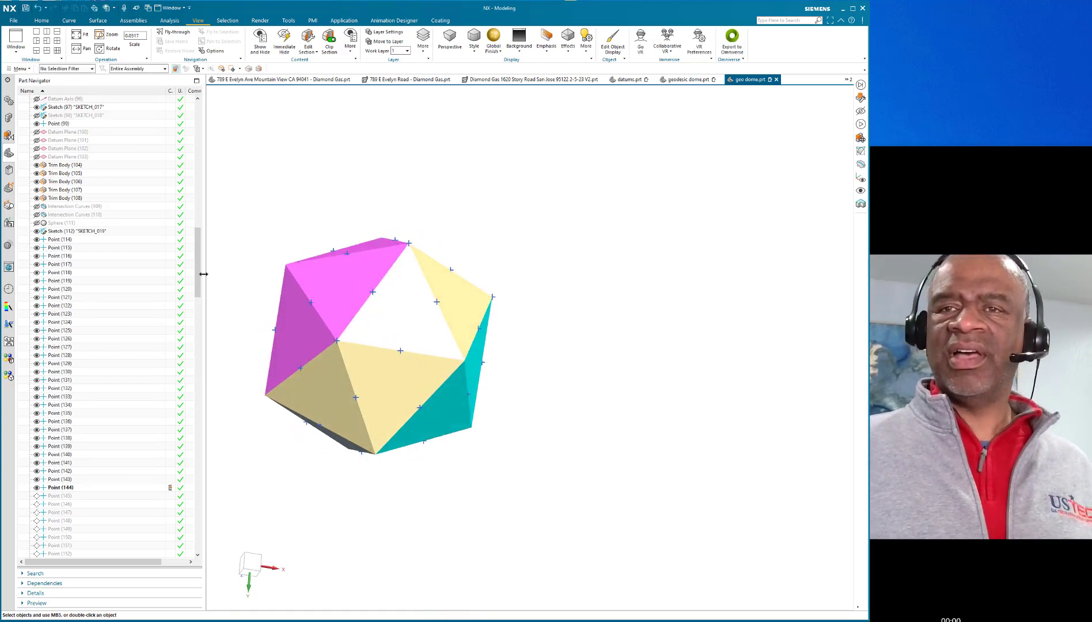
Step: Advance the model history to Point (154)
left_click_drag(202, 279, 201, 329)
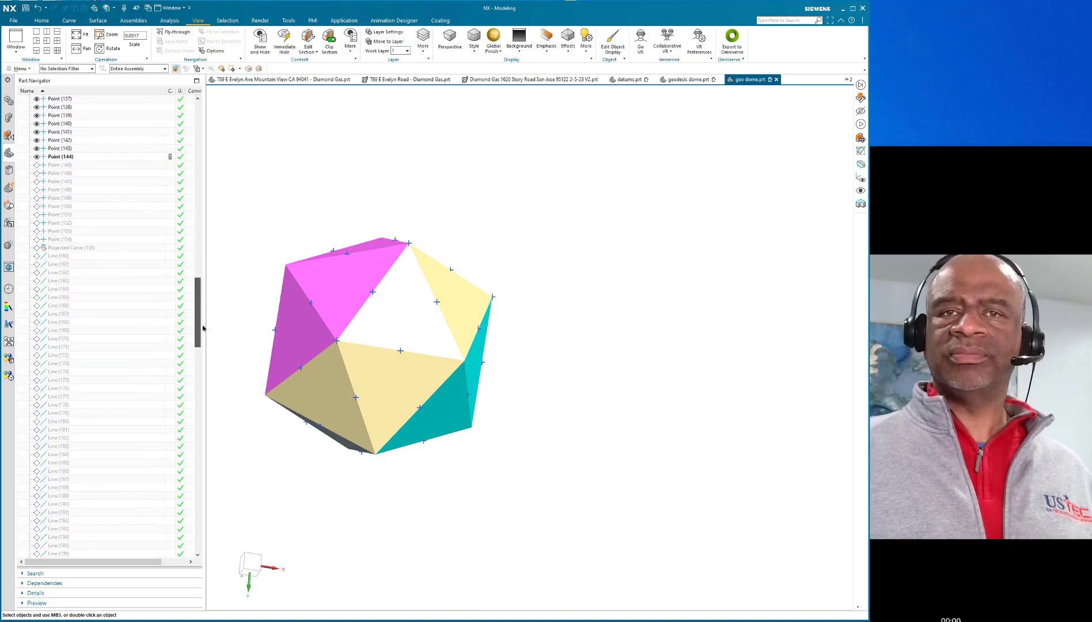
left_click(75, 241)
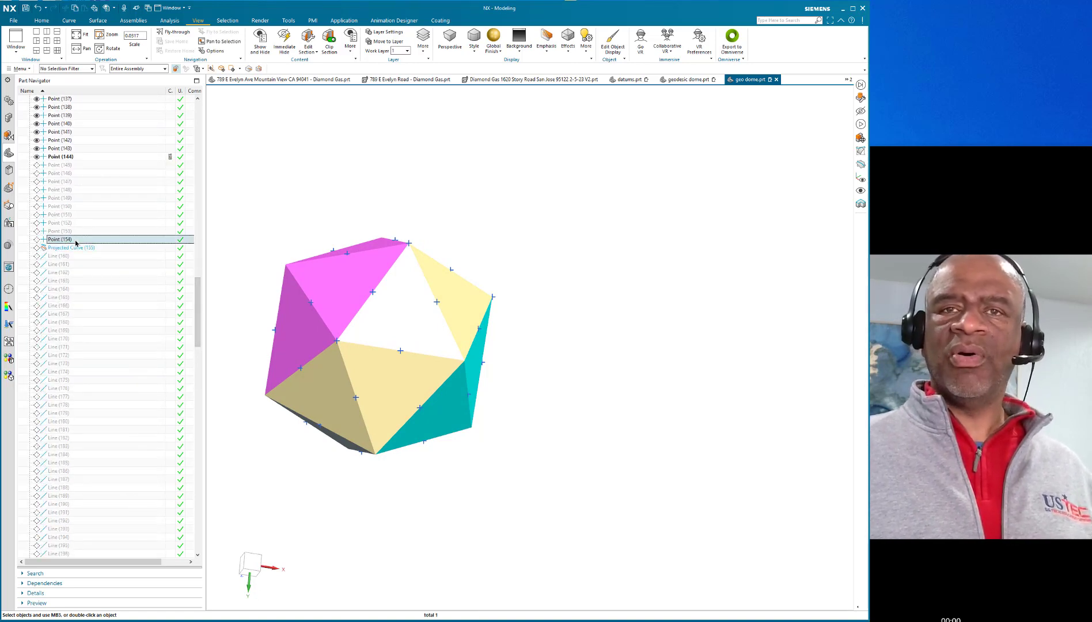
right_click(76, 241)
left_click(105, 274)
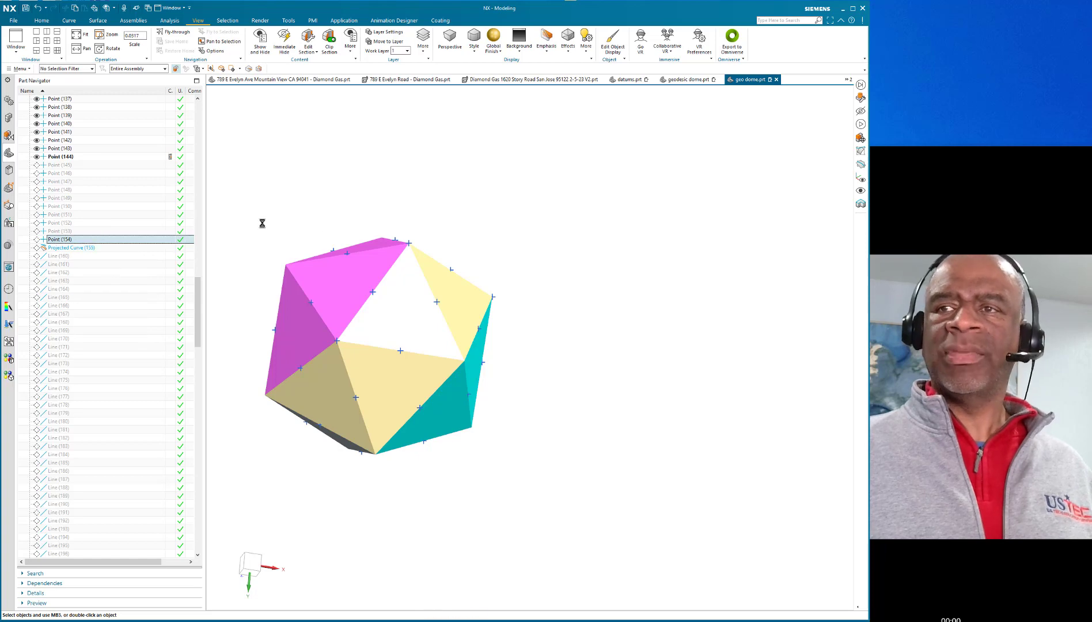
scroll(291, 259, "up", 4)
scroll(295, 271, "down", 4)
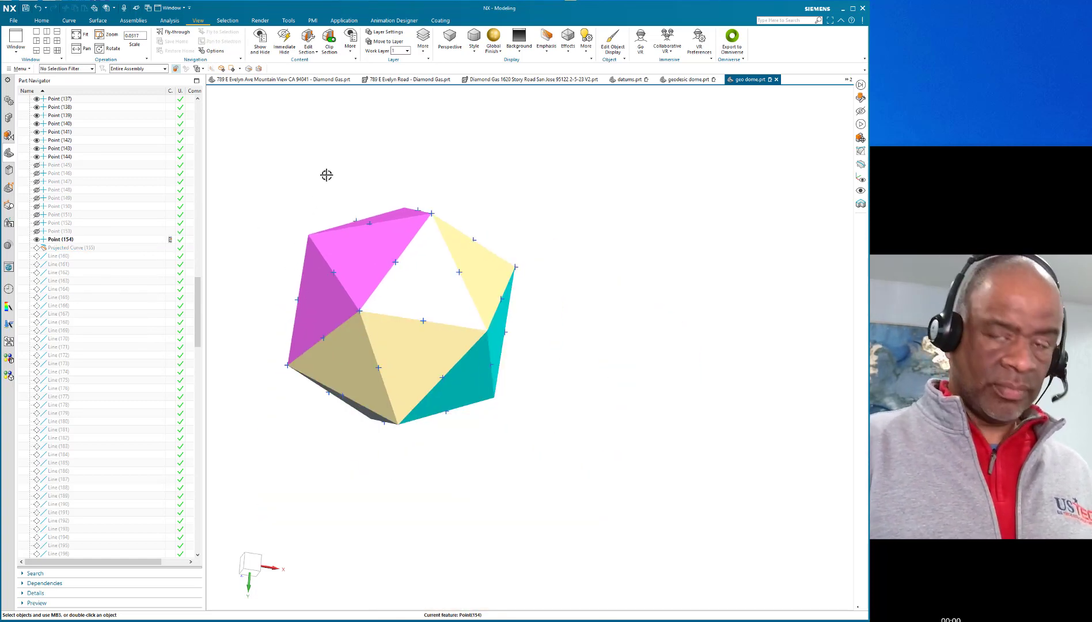
key("ctrl+shift+b")
key("ctrl+shift+k")
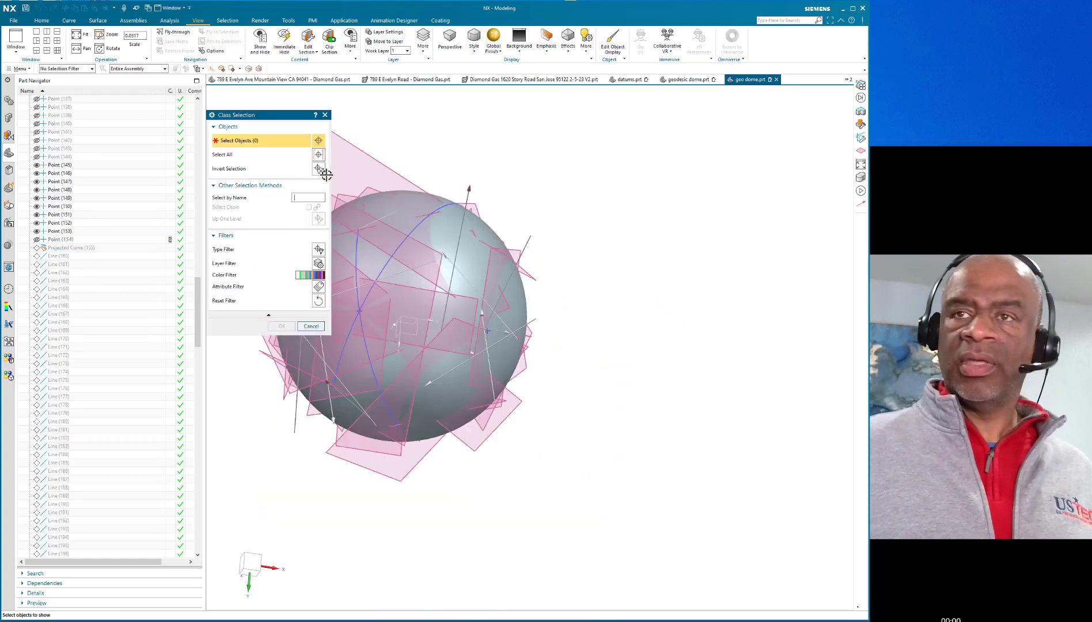
left_click(311, 326)
key("ctrl+shift+b")
Step: Show all points up to Point (154) and examine them from several sides of the icosahedron
key("ctrl+w")
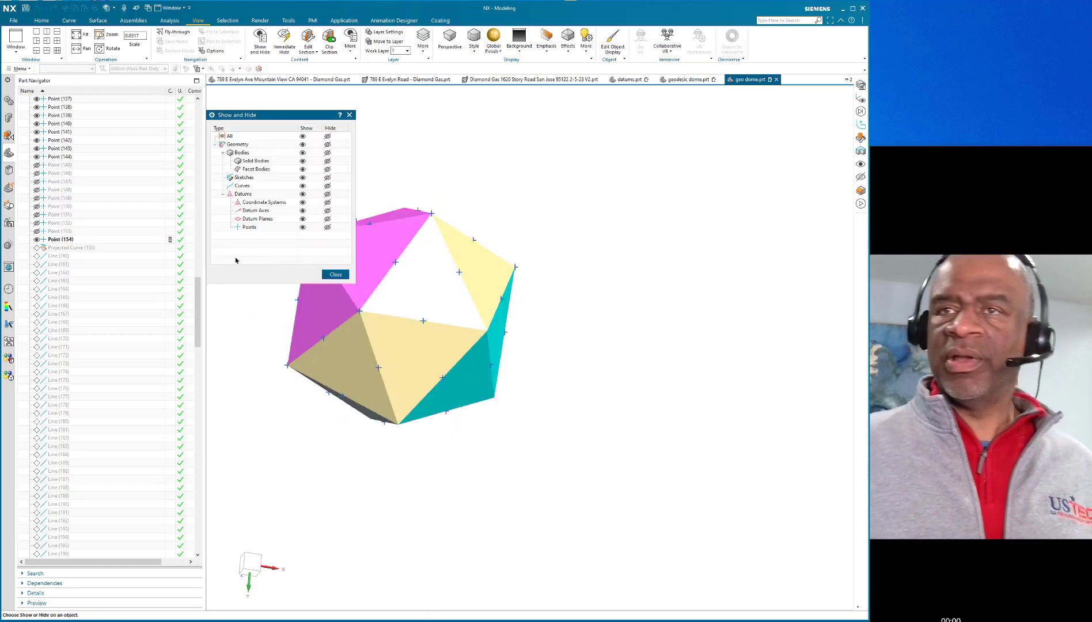
left_click(302, 227)
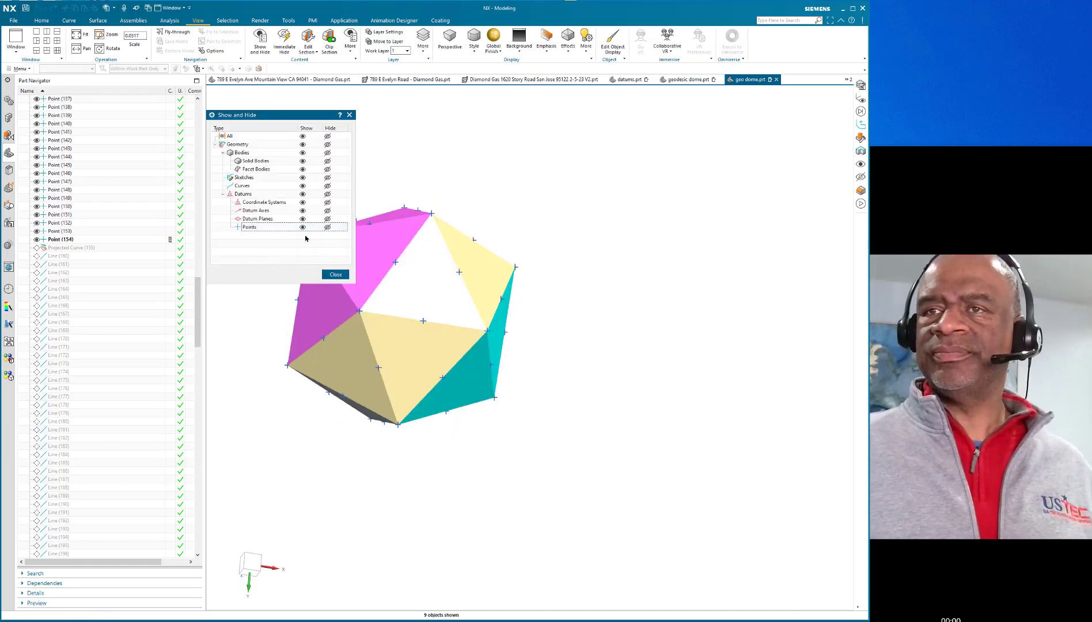
left_click(335, 274)
middle_click_drag(494, 181, 429, 251)
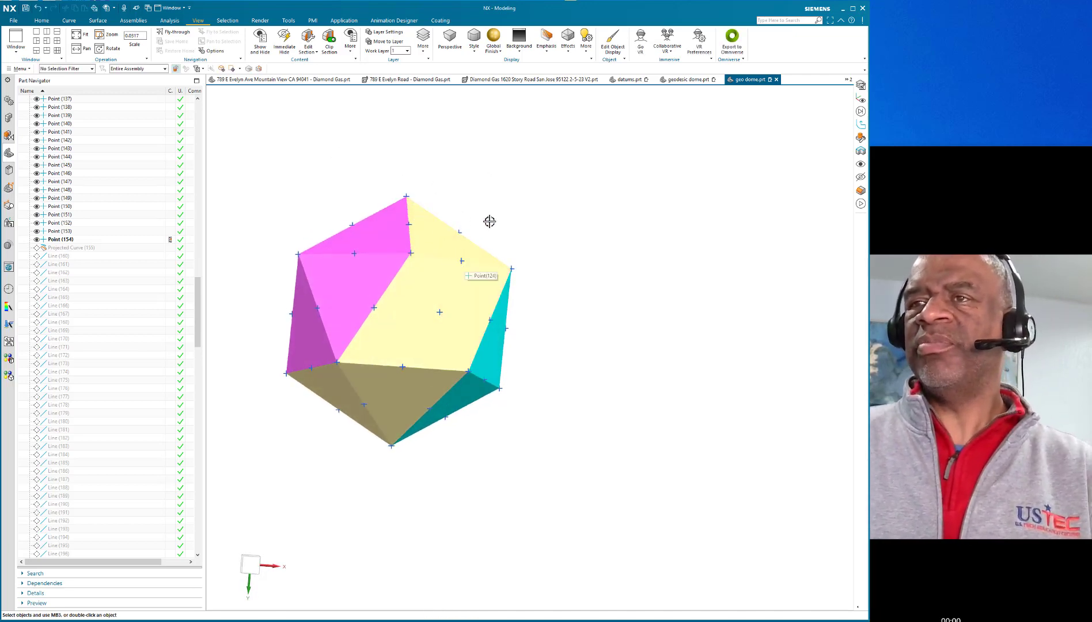
middle_click_drag(487, 219, 403, 410)
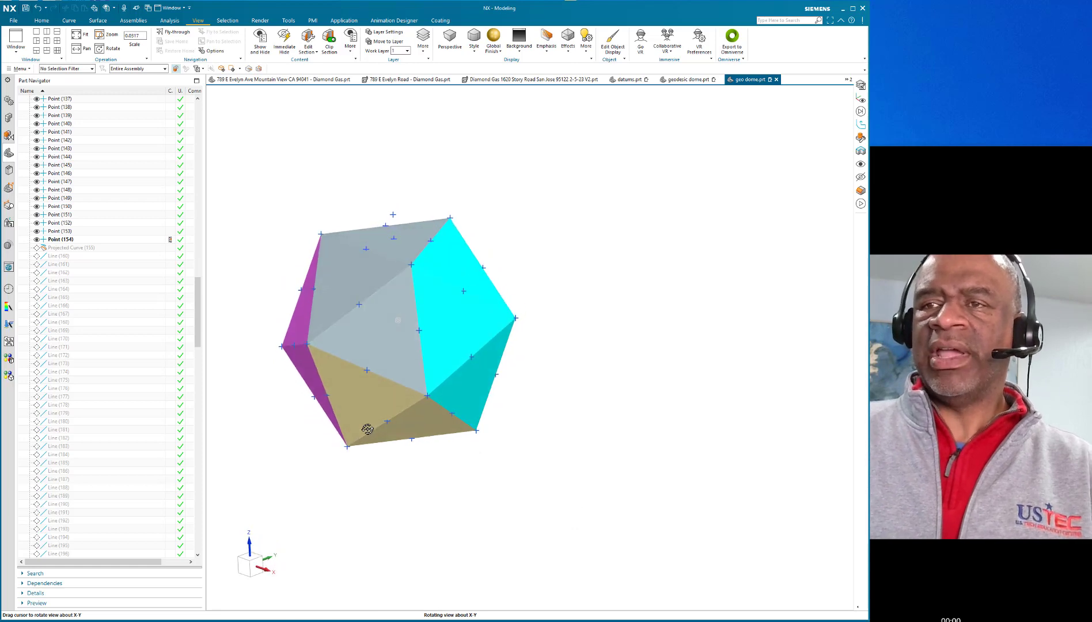
middle_click_drag(423, 418, 423, 418)
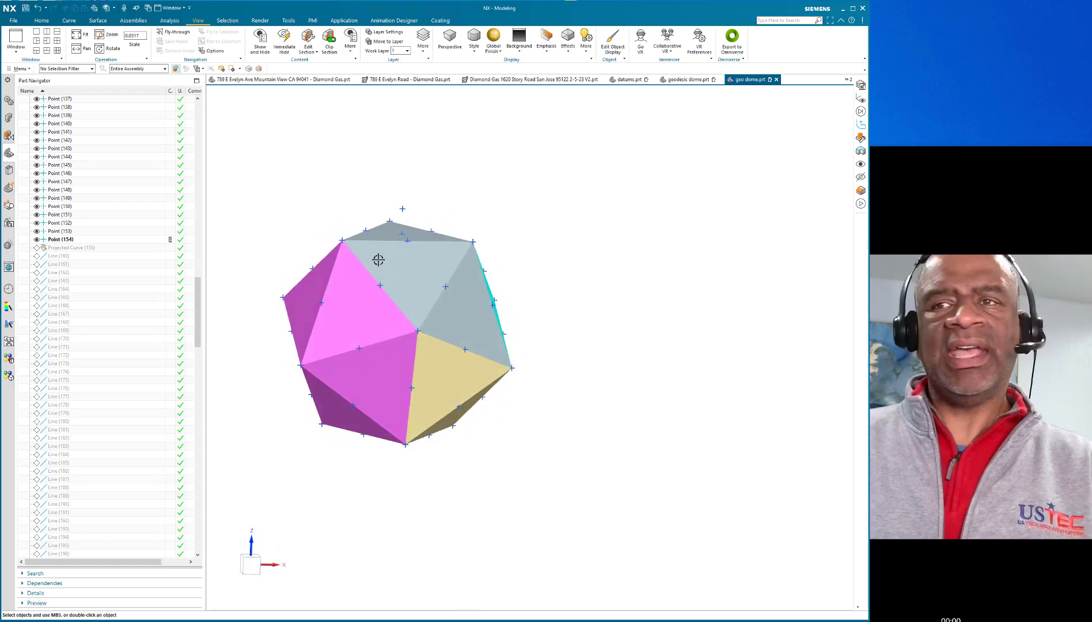
scroll(275, 214, "up", 1)
scroll(282, 196, "up", 1)
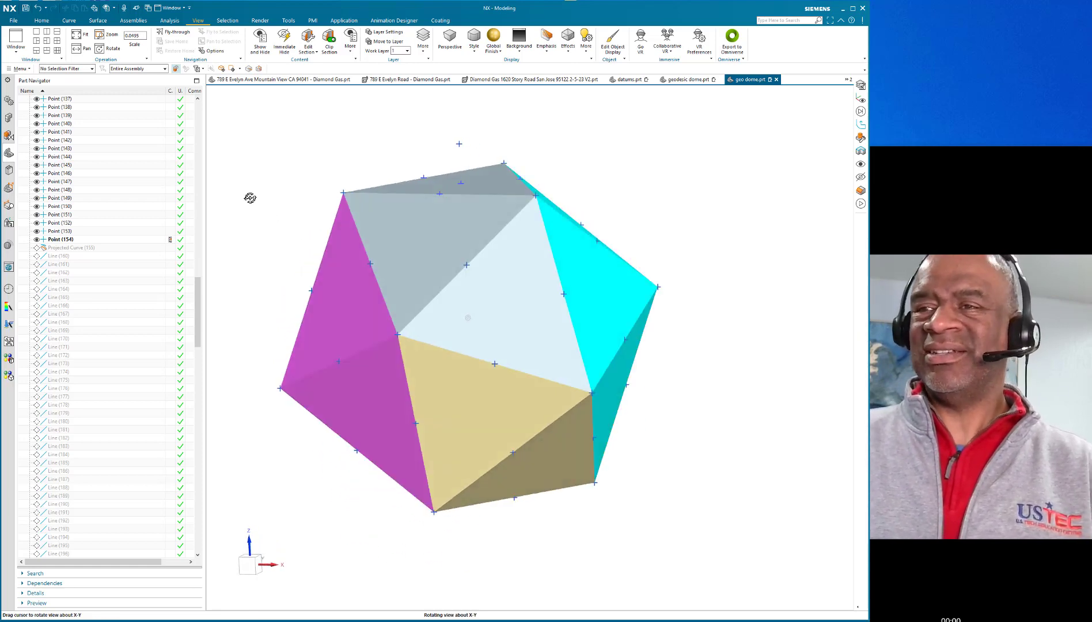
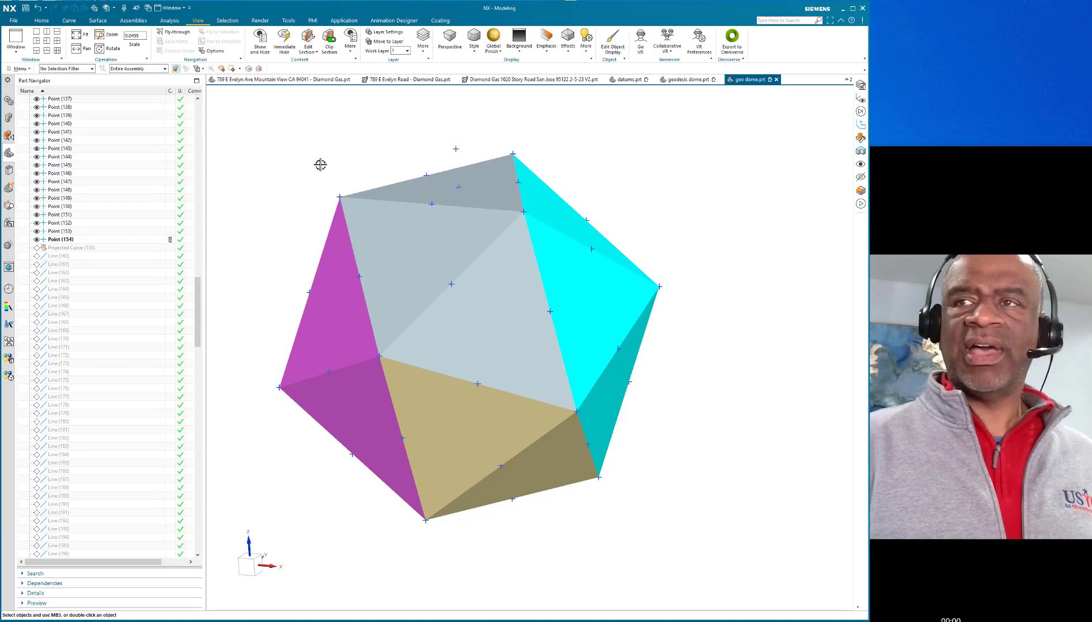
Step: Redisplay the hidden sphere body around the icosahedron and highlight Projected Curve (155) in the model history
key("ctrl+shift+k")
left_click(408, 169)
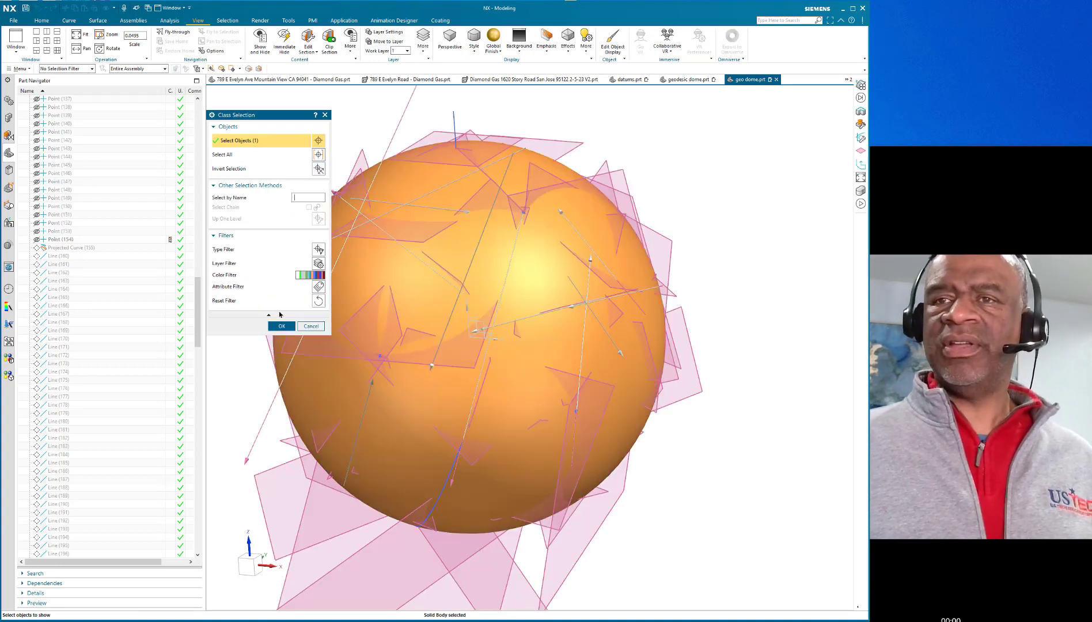
left_click(282, 326)
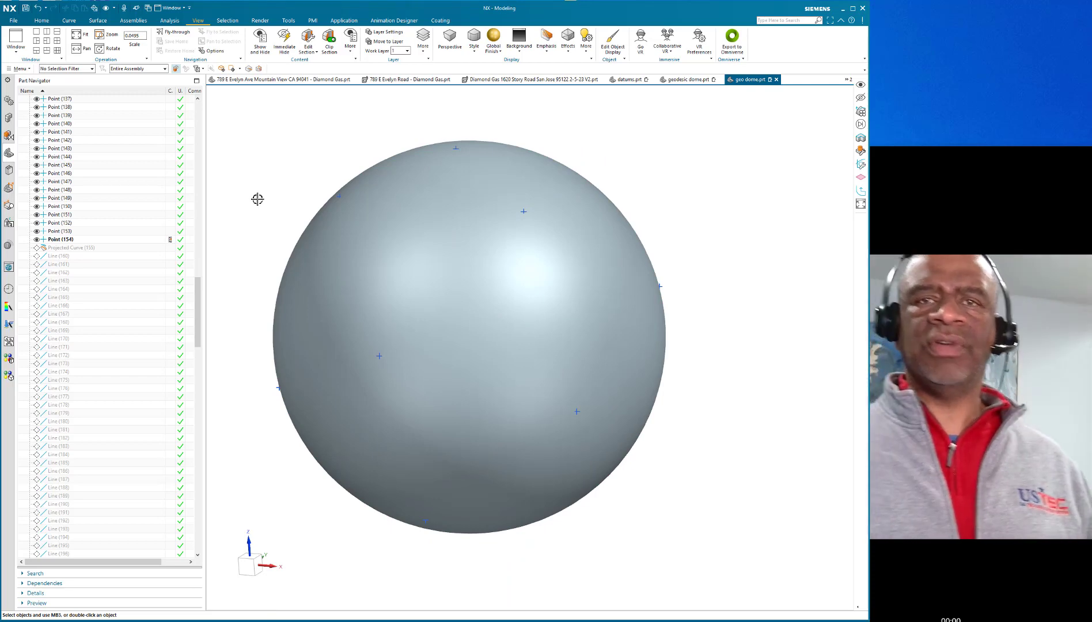
left_click(80, 249)
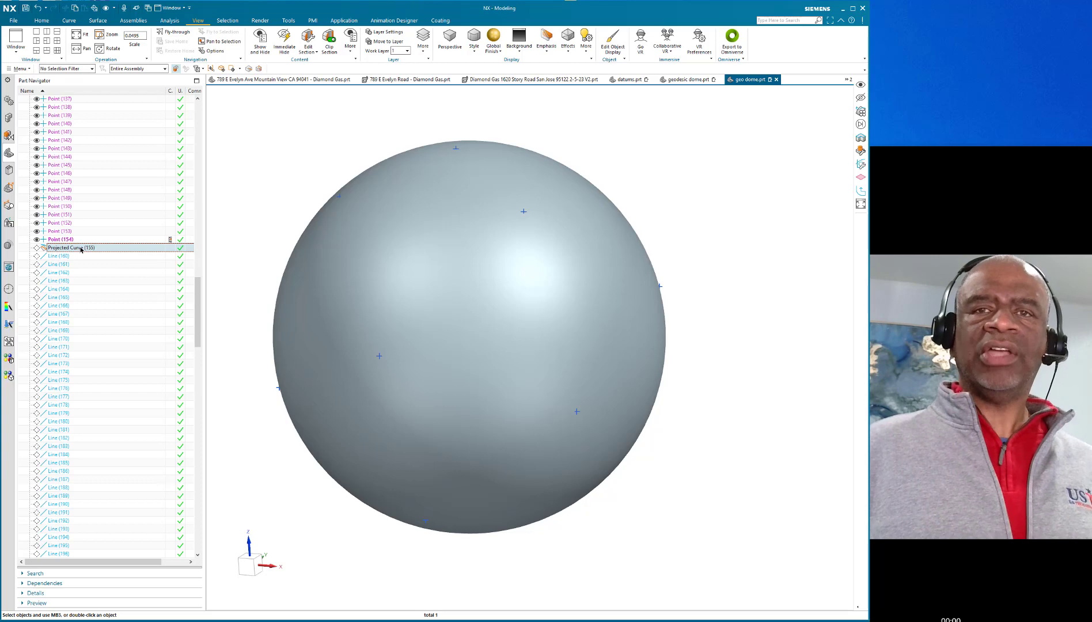
scroll(273, 247, "down", 2)
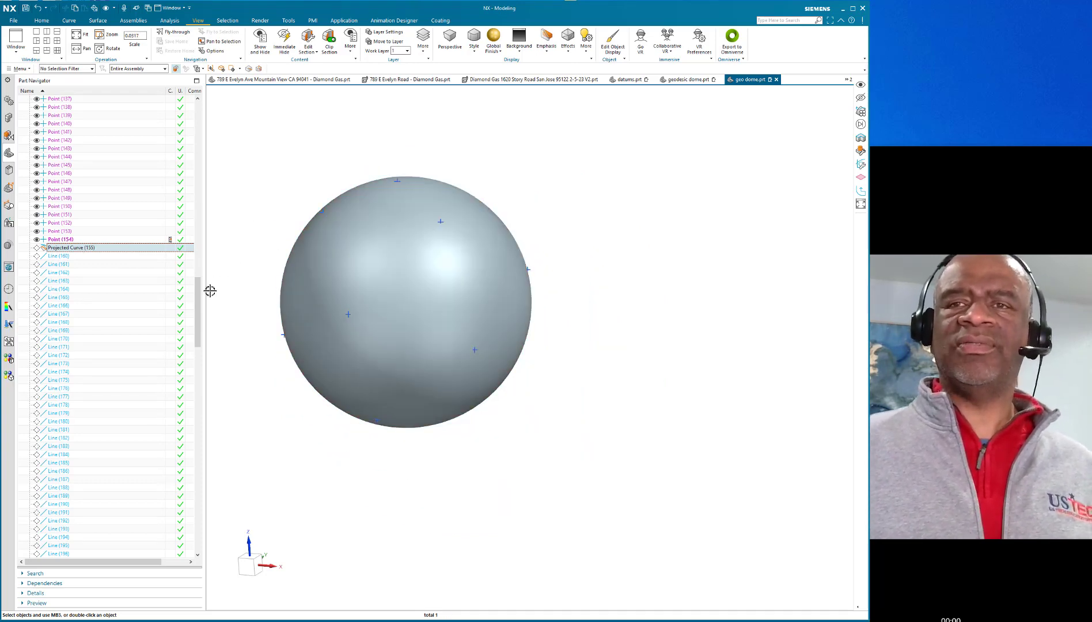
Step: Hide Point (114) through Point (154)
left_click_drag(196, 297, 201, 291)
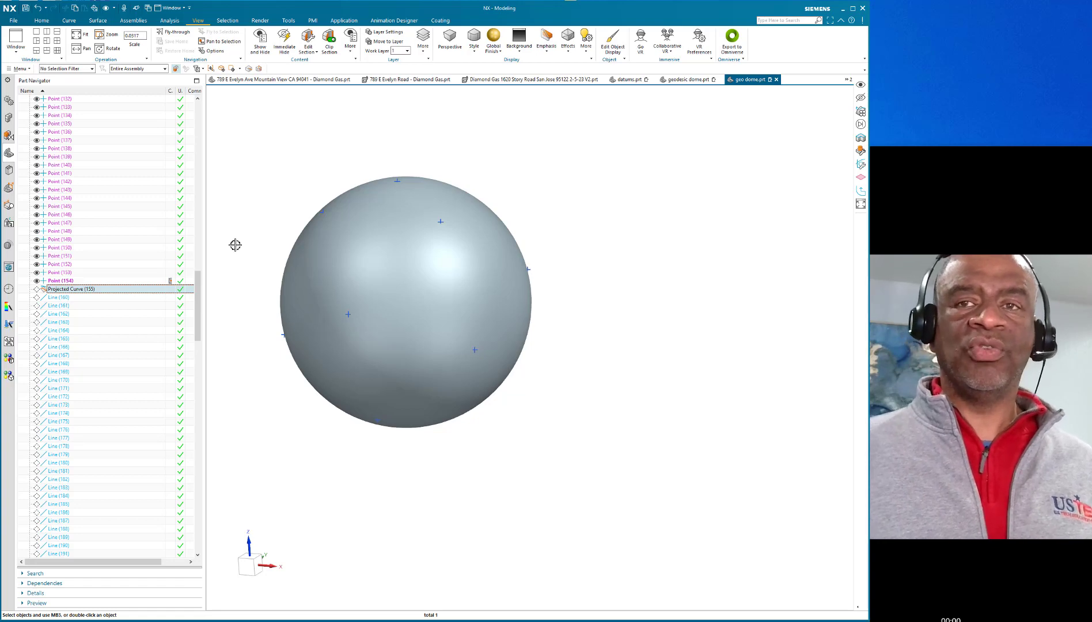
scroll(197, 276, "up", 3)
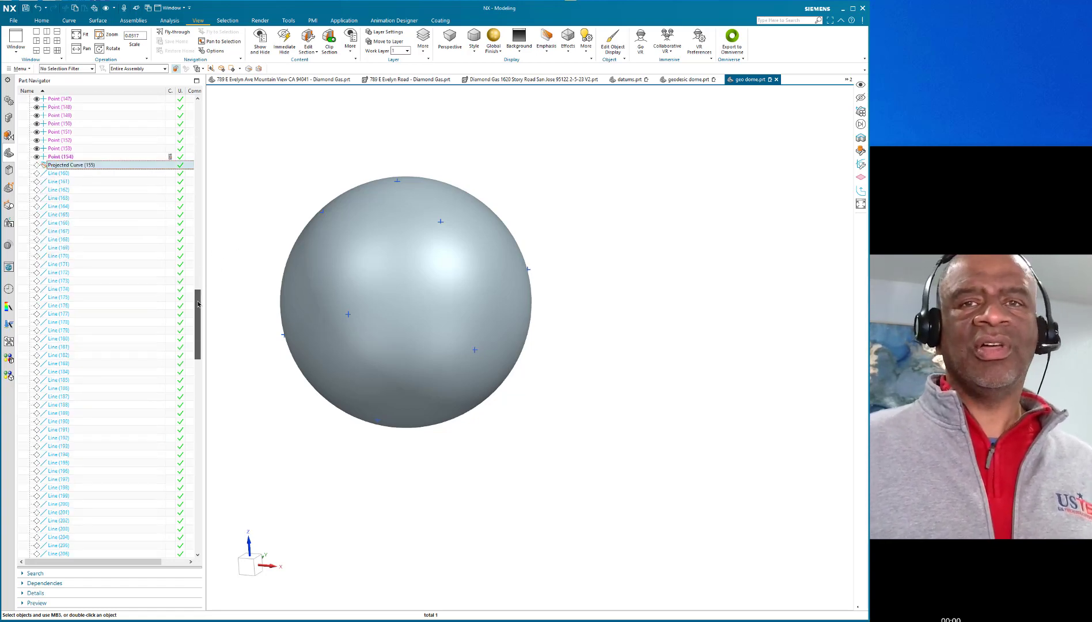
left_click_drag(197, 275, 197, 258)
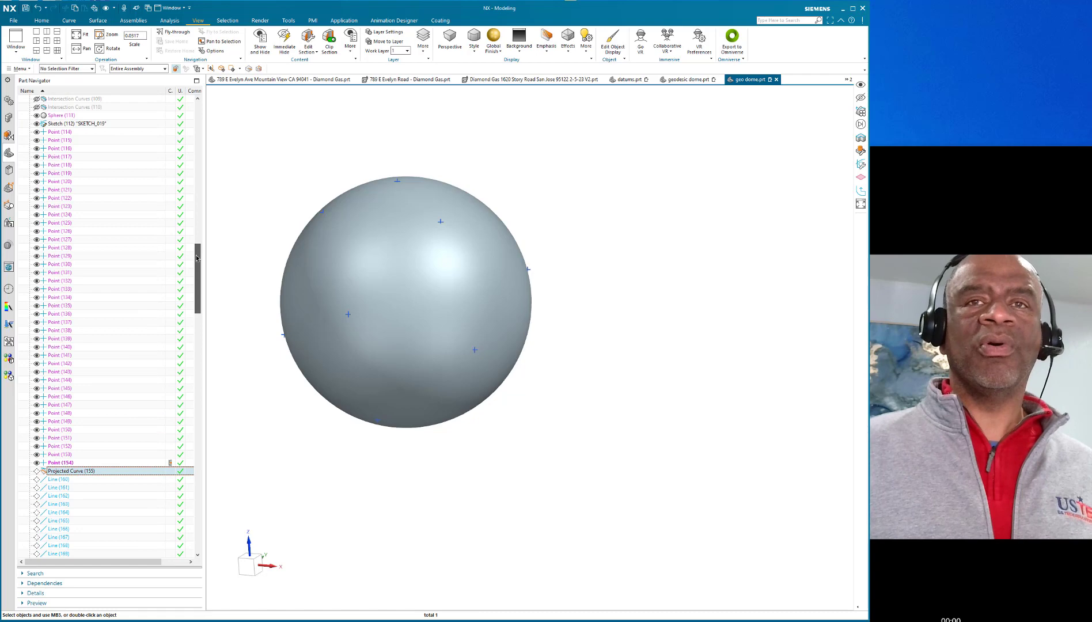
left_click(78, 132)
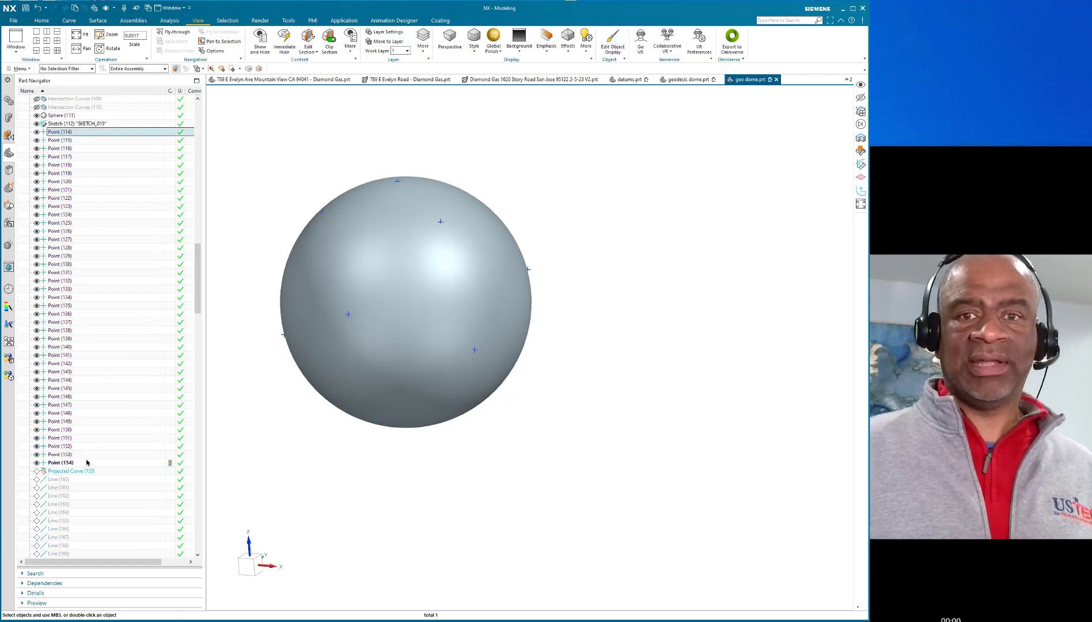
left_click(60, 463, "shift")
right_click(93, 407)
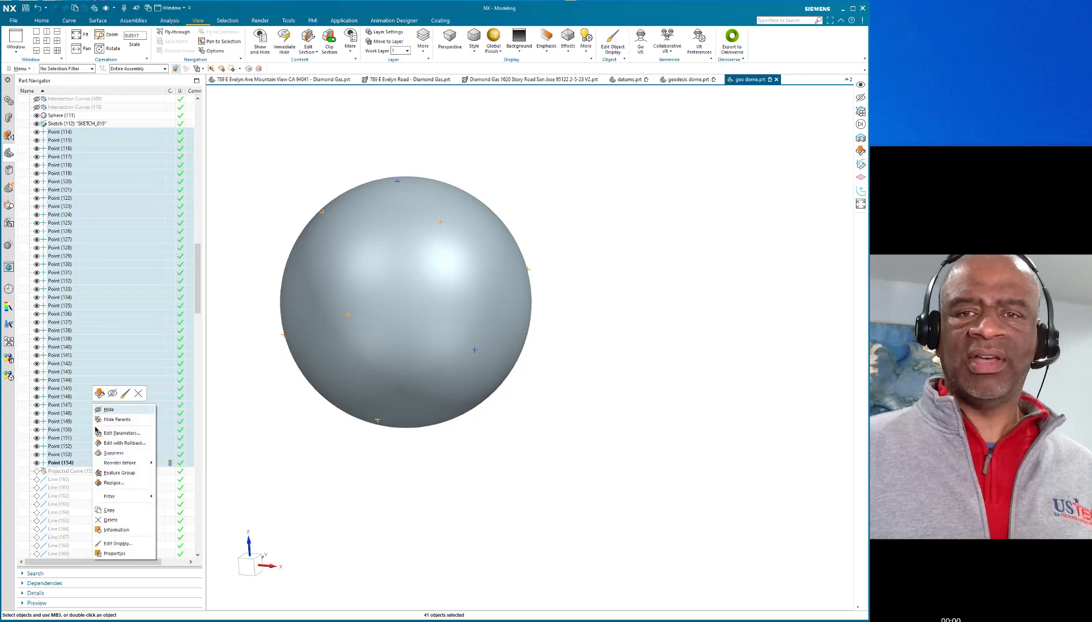
left_click(112, 418)
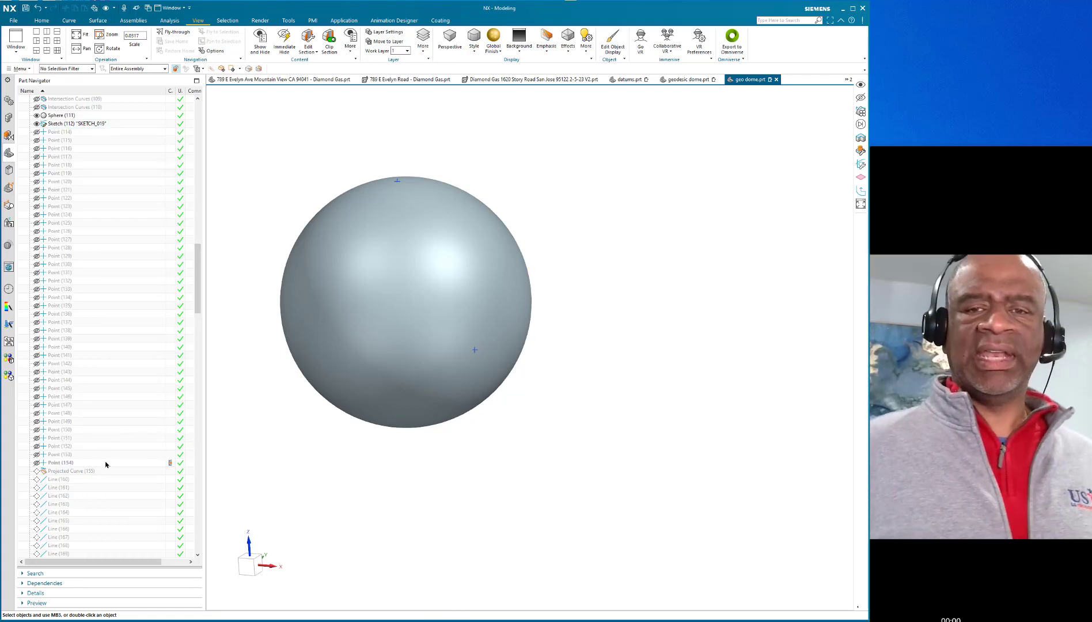
Step: Make Projected Curve (155) the current feature and examine the points projected onto the sphere
right_click(90, 472)
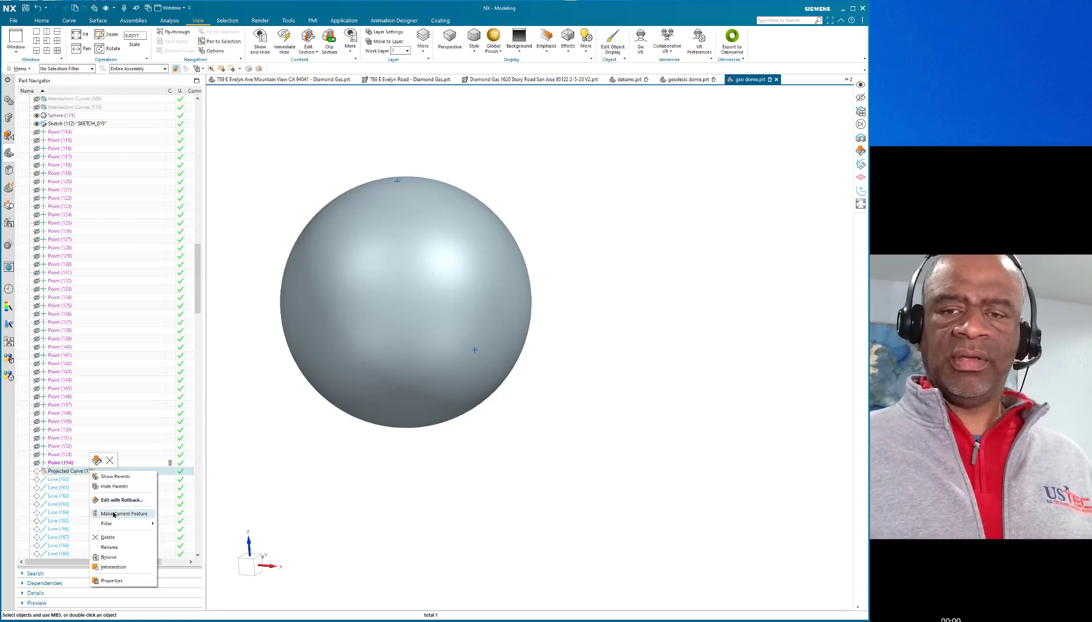
left_click(113, 515)
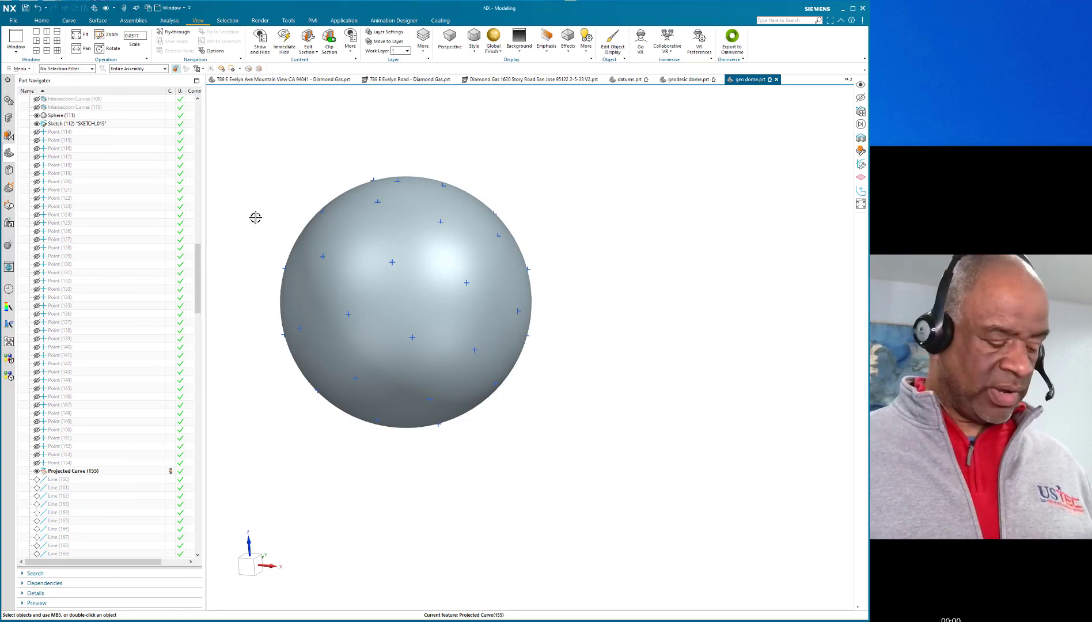
middle_click_drag(634, 268, 632, 349)
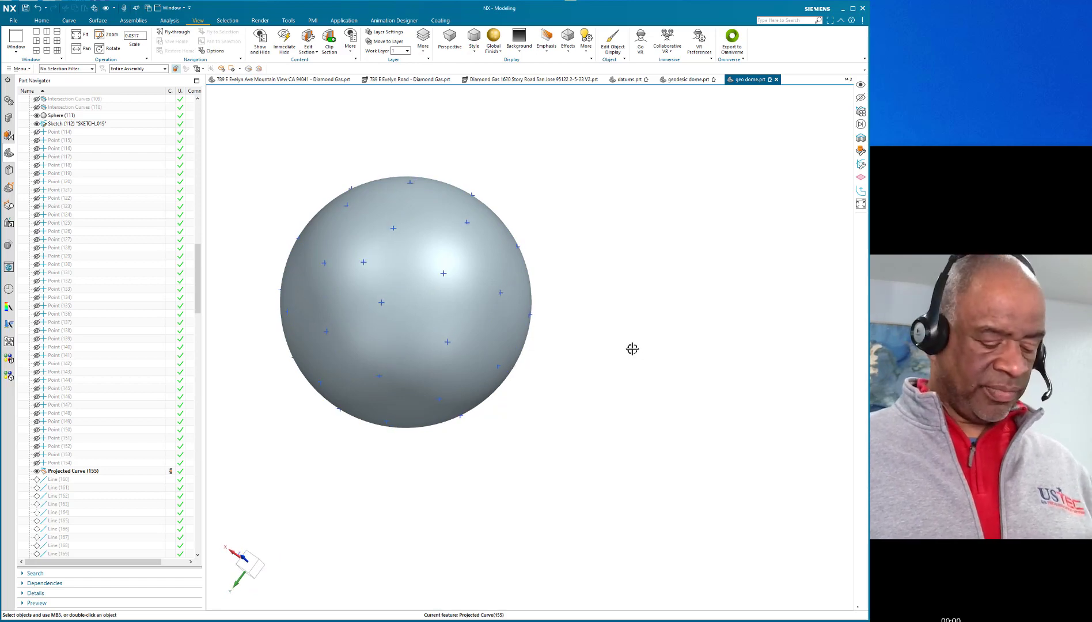
Step: Hide the sphere and the icosahedron body to isolate the projected points, and examine the point cloud
key("ctrl+b")
left_click(354, 284)
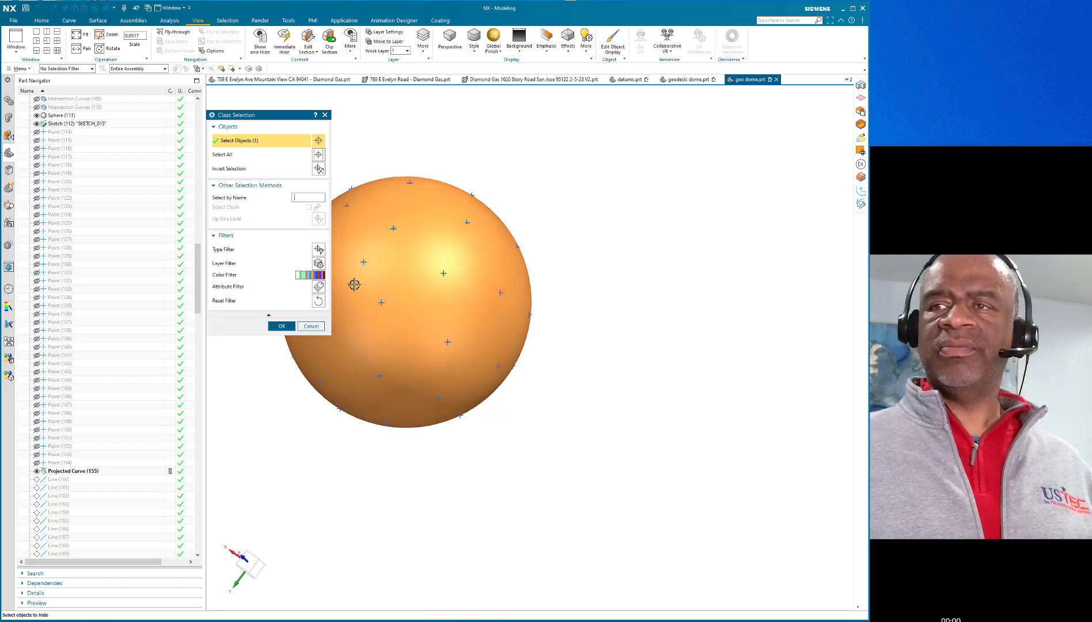
left_click(282, 326)
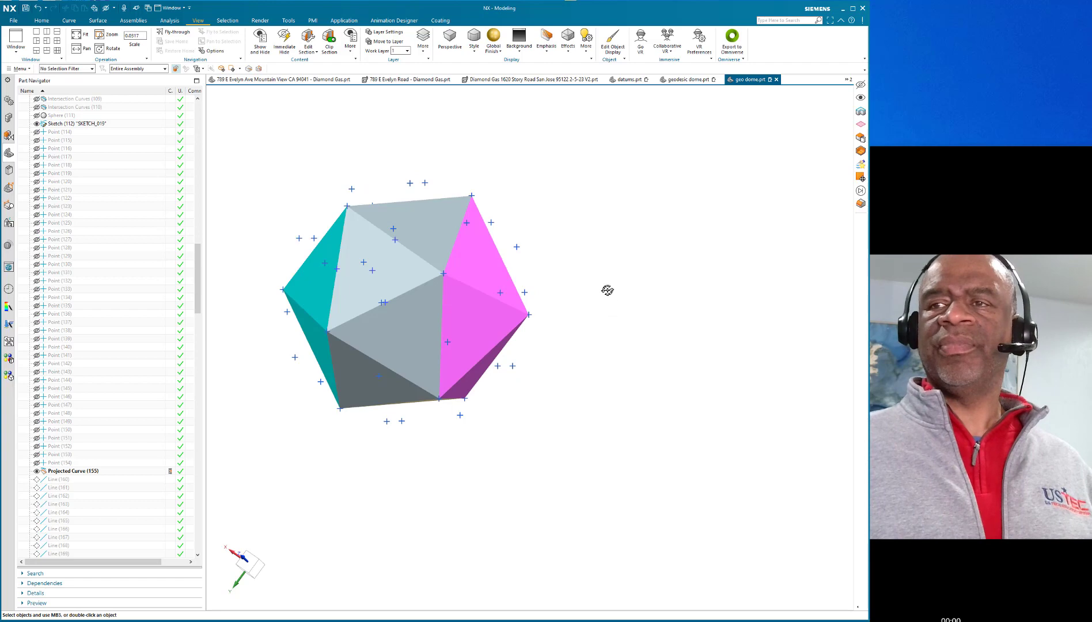
middle_click_drag(608, 290, 614, 277)
key("ctrl+b")
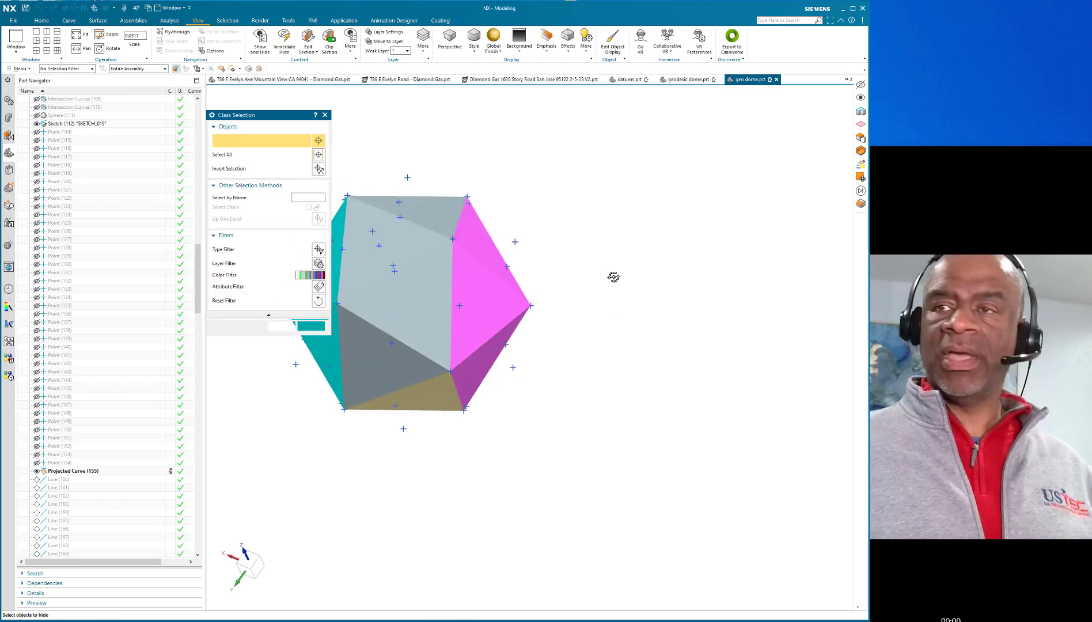
left_click(475, 278)
left_click(282, 326)
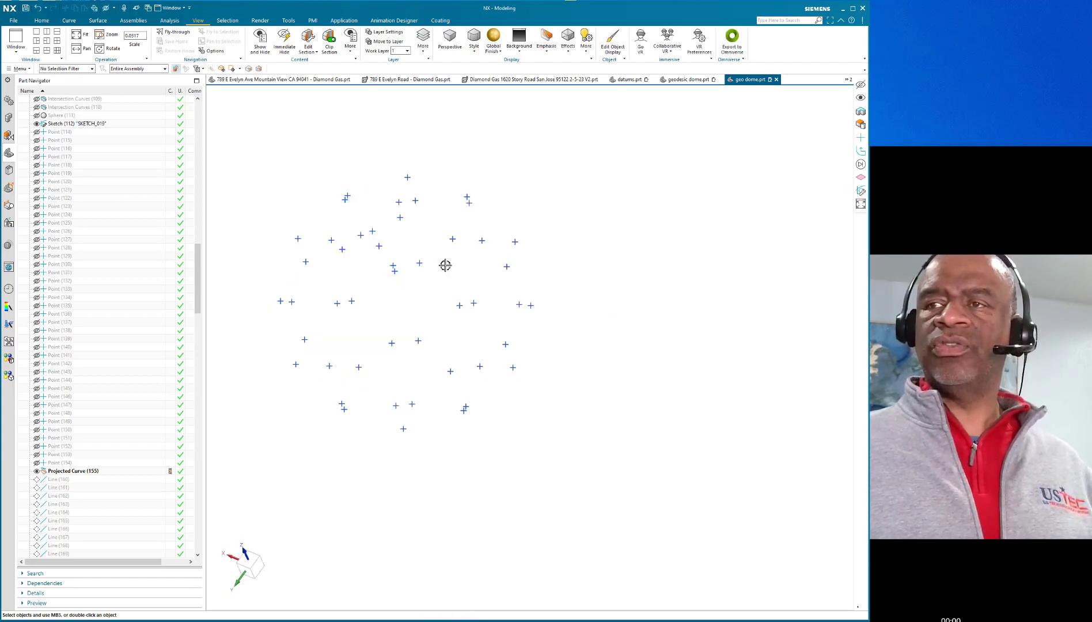
scroll(576, 228, "down", 3)
middle_click_drag(598, 257, 568, 312)
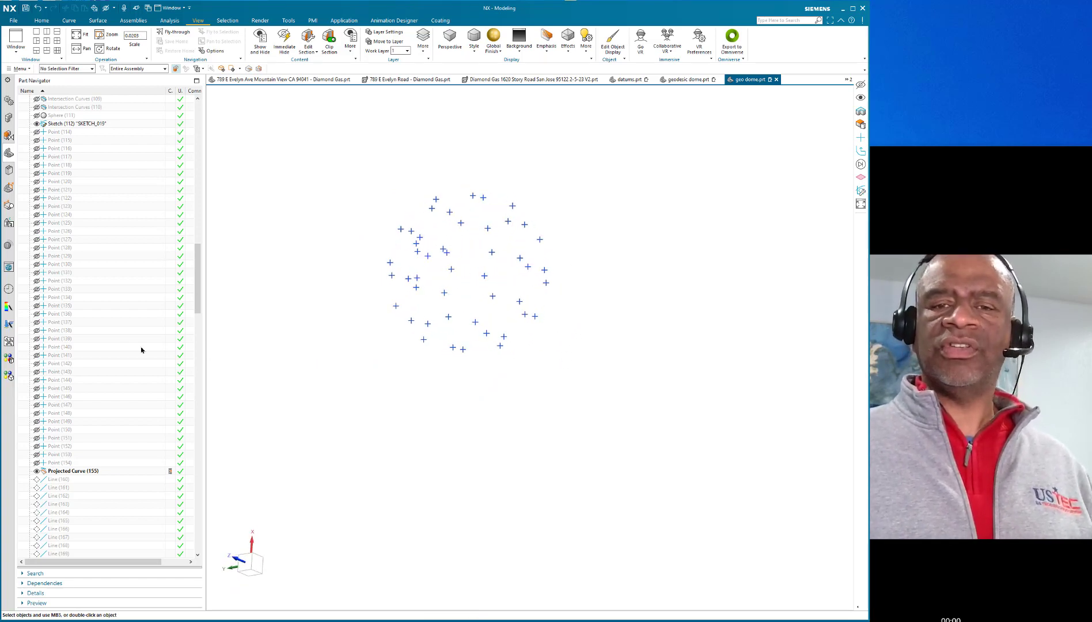
Step: Review the line features from Line (160) onward and advance the model history to Line (280)
left_click_drag(196, 271, 197, 310)
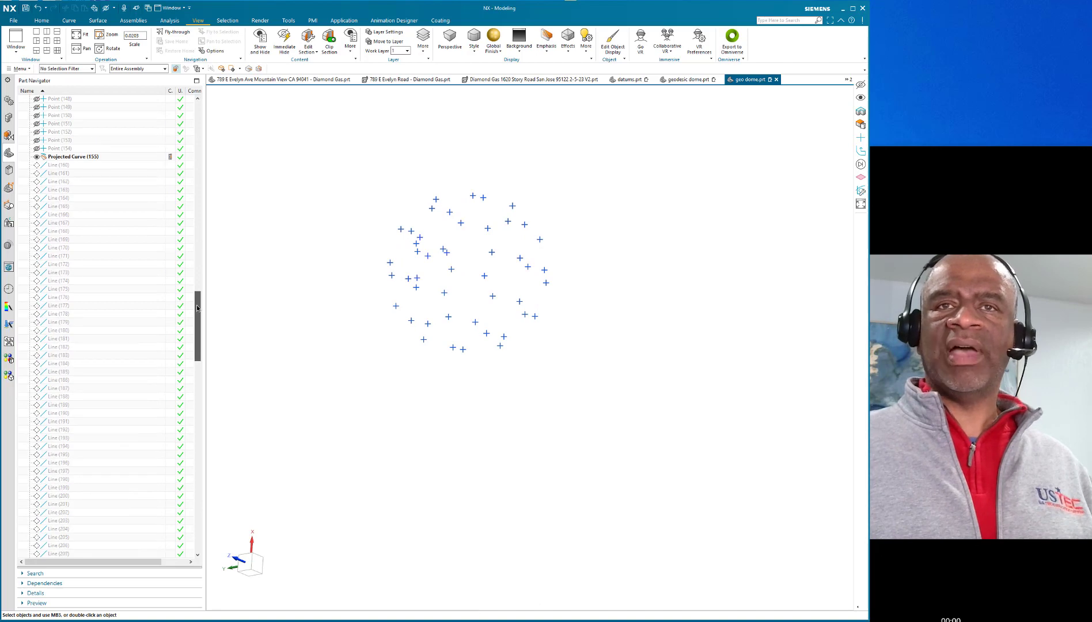
left_click(69, 166)
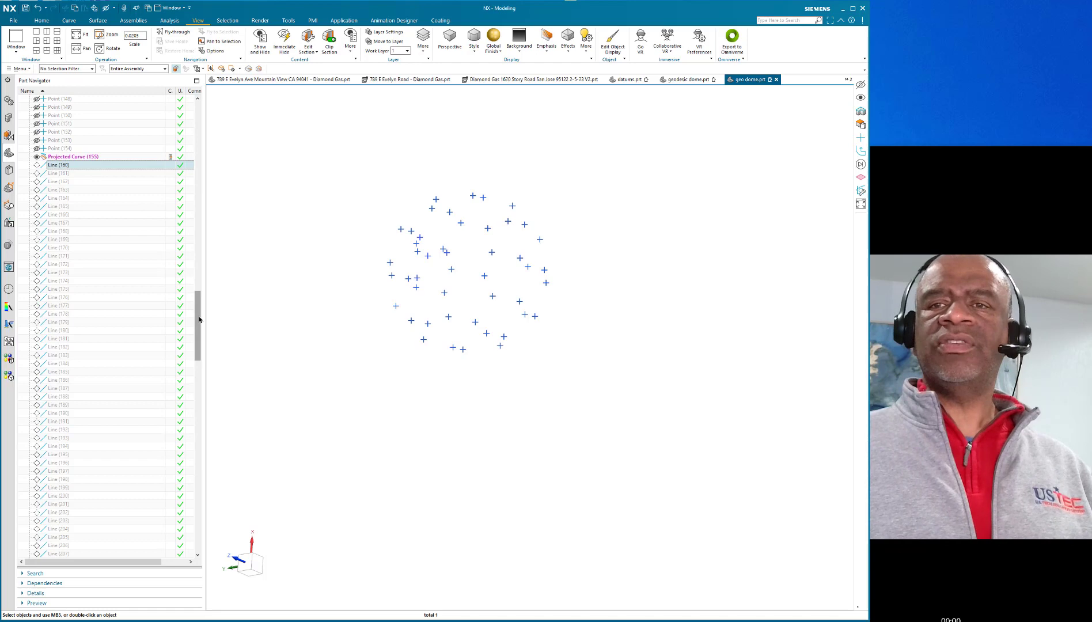
left_click_drag(200, 319, 201, 430)
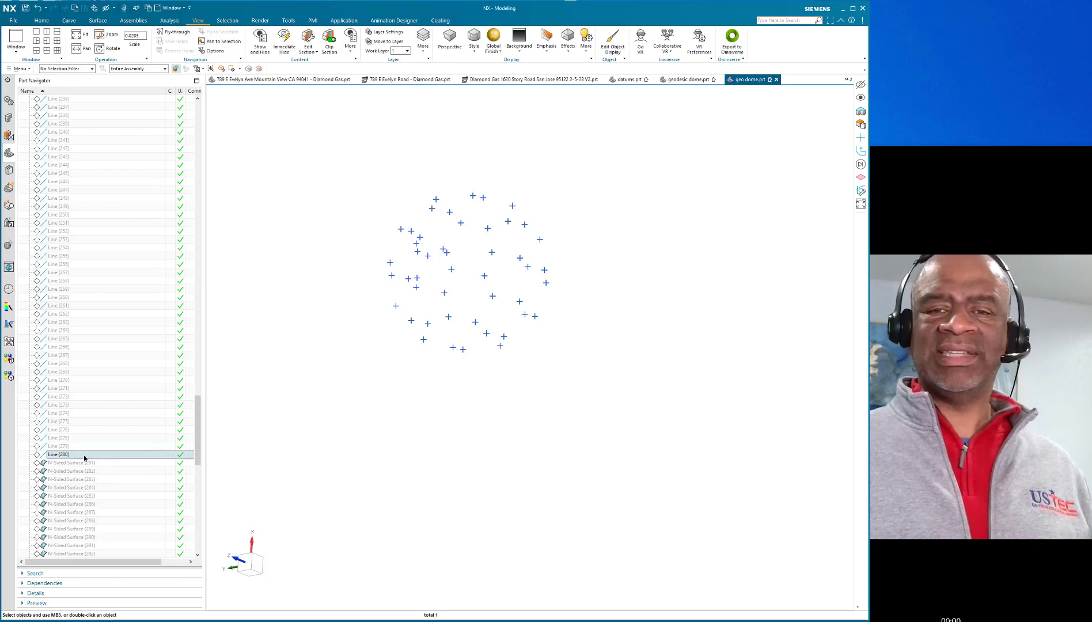
right_click(88, 456)
left_click(127, 488)
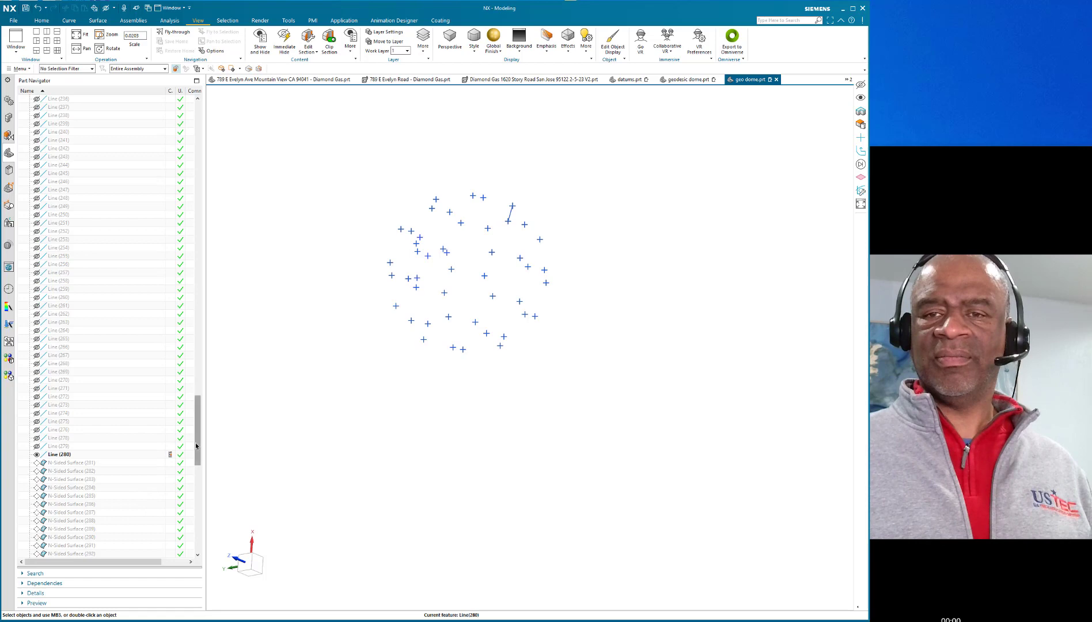
mouse_move(199, 433)
left_mouse_down()
mouse_move(201, 397)
mouse_move(204, 420)
left_mouse_up()
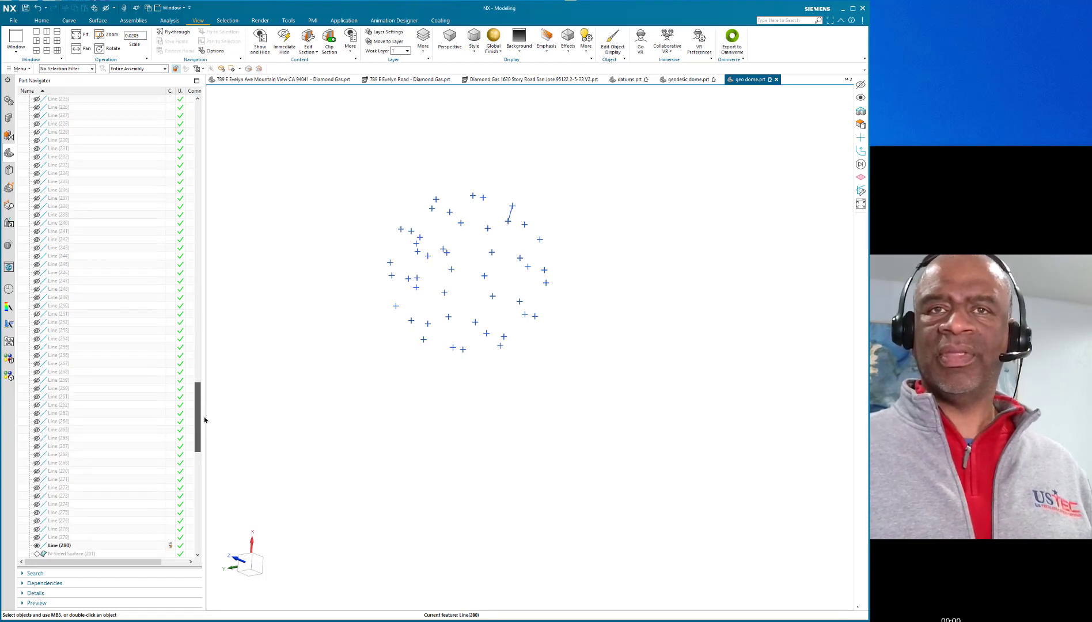
Step: Show all the connecting line features from Line (160) through Line (280) and examine the wireframe dome
left_click(71, 545)
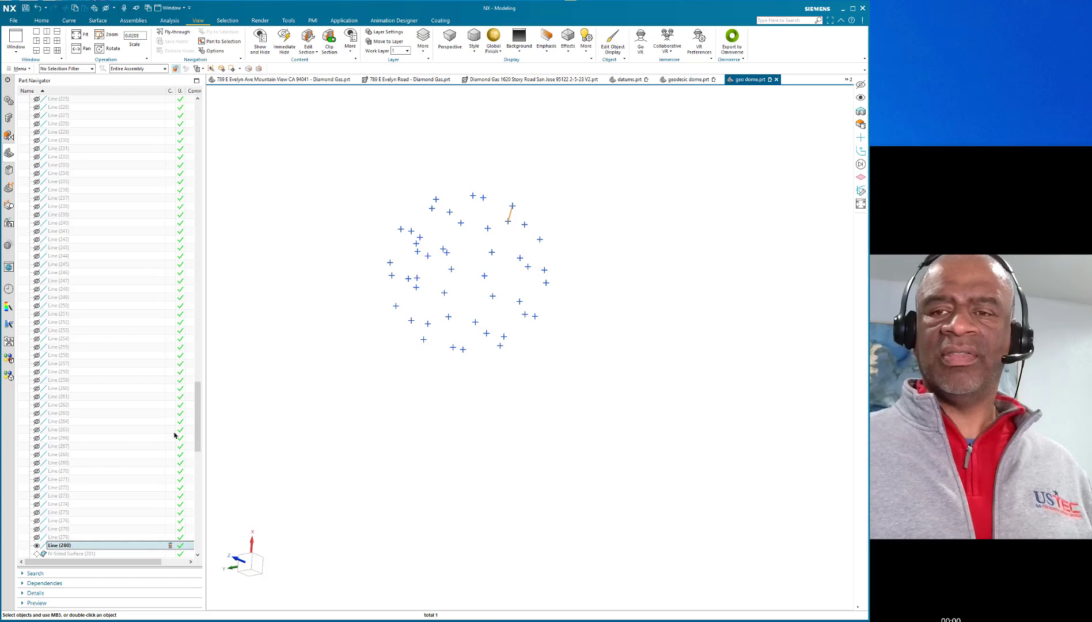
left_click_drag(202, 417, 196, 306)
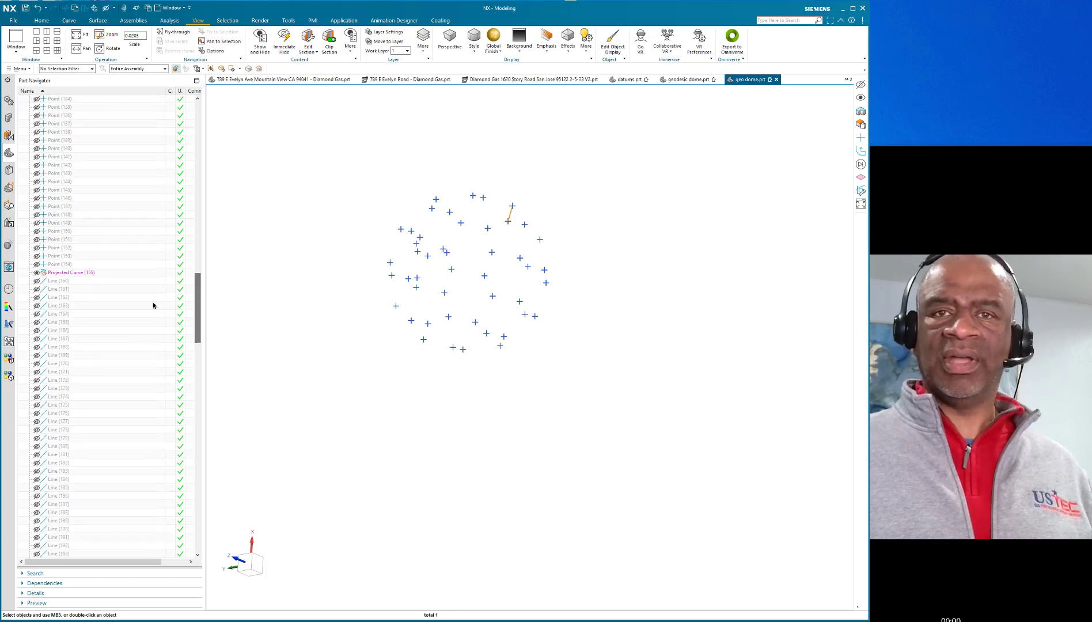
left_click(72, 286, "shift")
right_click(74, 271)
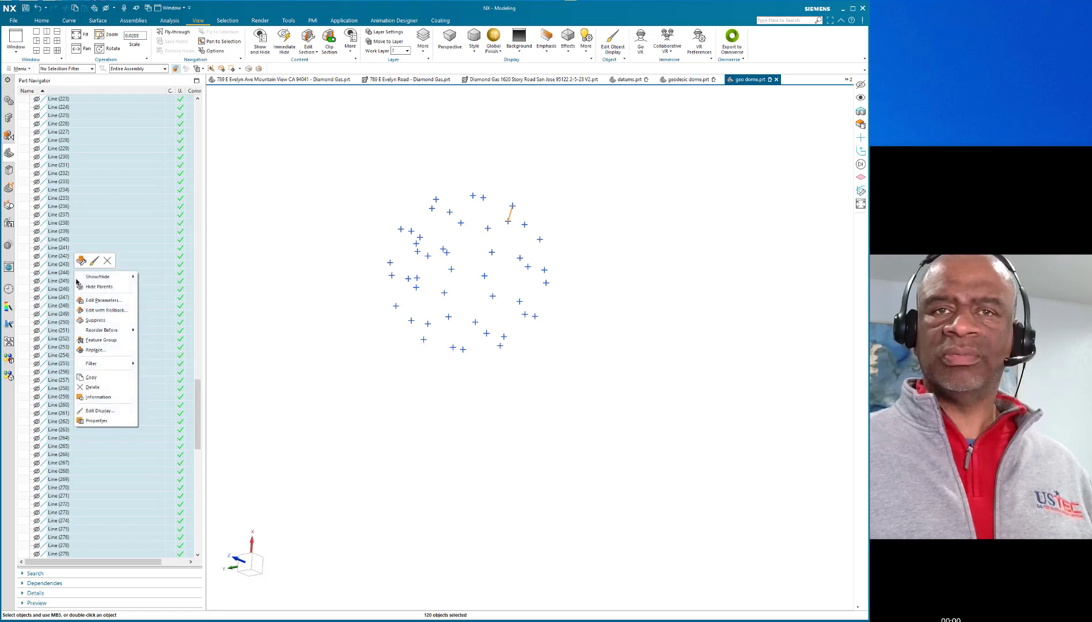
mouse_move(104, 277)
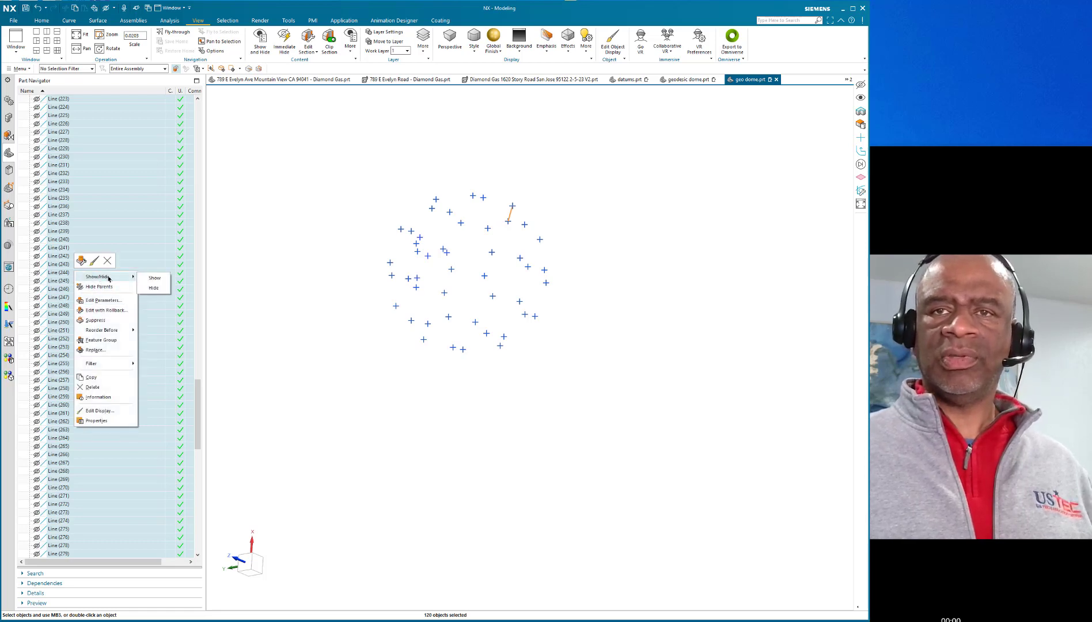
left_click(151, 277)
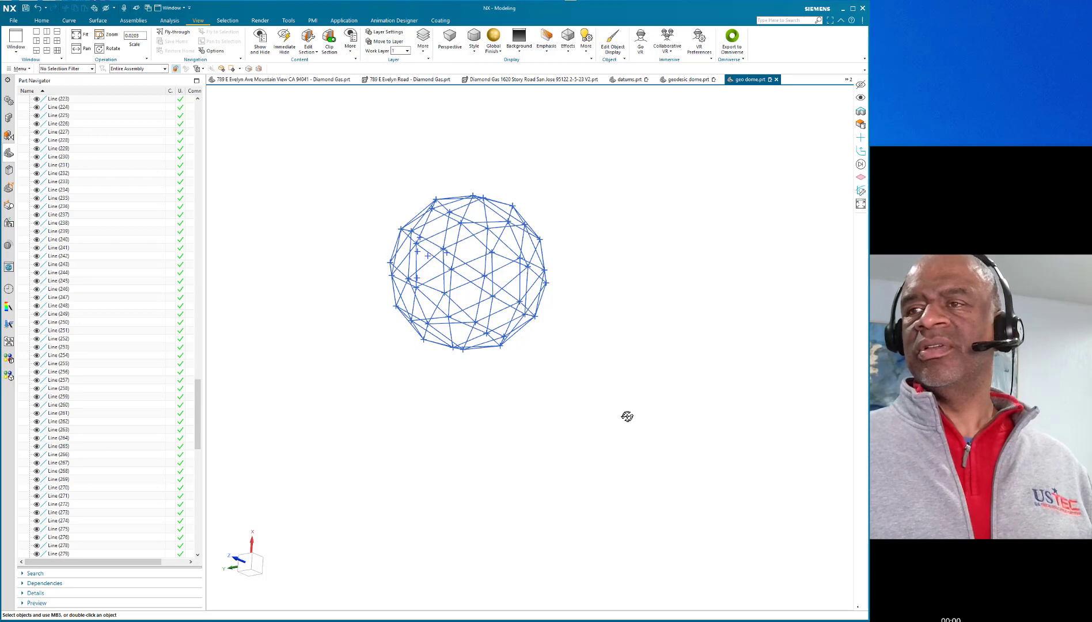
middle_click_drag(627, 415, 651, 371)
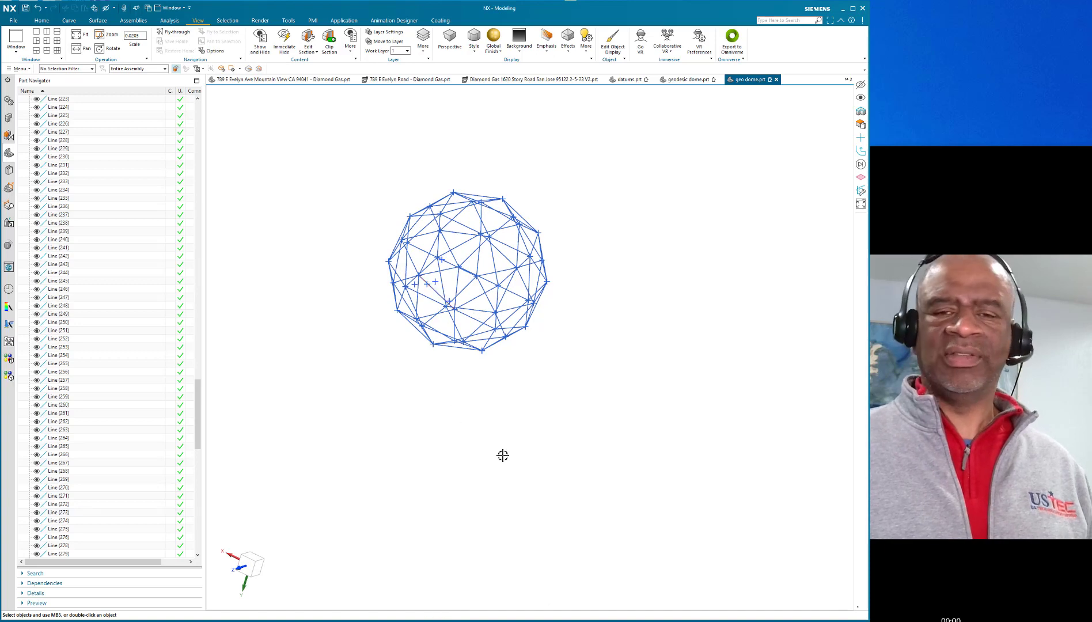
middle_click_drag(500, 456, 235, 409)
Step: Advance the model history one feature at a time to N-Sided Surface (281) and N-Sided Surface (282)
scroll(75, 167, "down", 18)
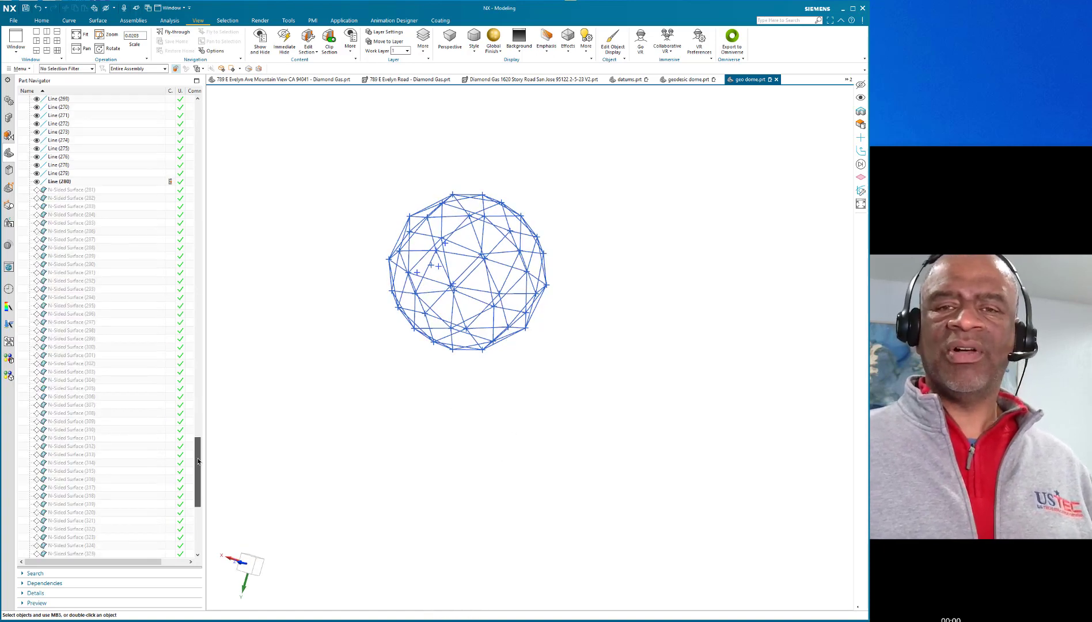
right_click(95, 133)
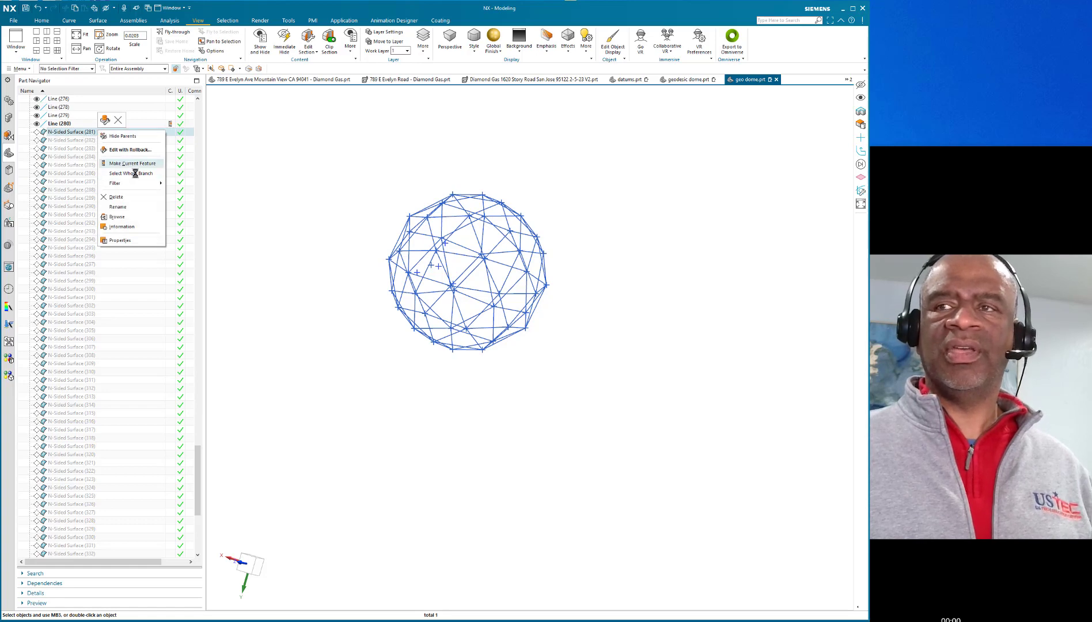
left_click(132, 163)
right_click(105, 144)
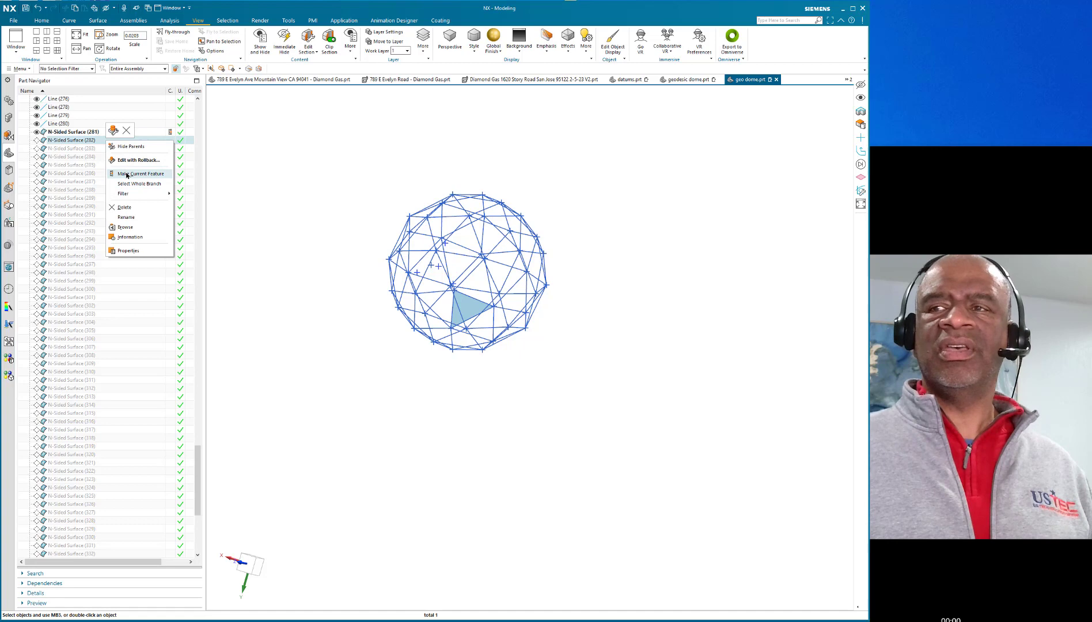
left_click(127, 174)
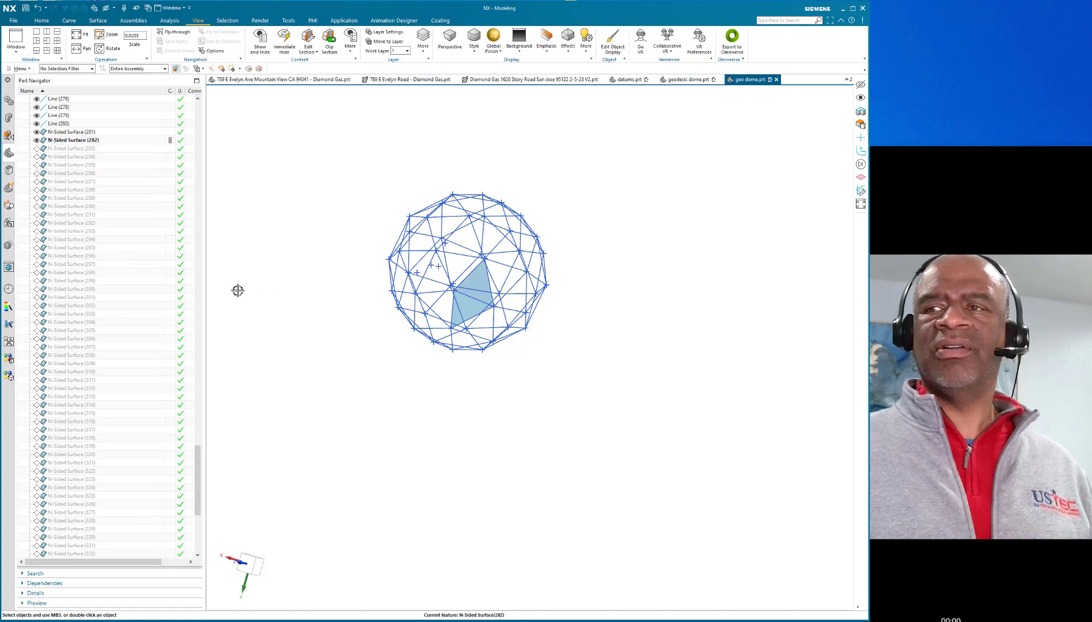
Step: Make N-Sided Surface (318) the current feature and examine the partly covered dome
right_click(100, 438)
left_click(121, 468)
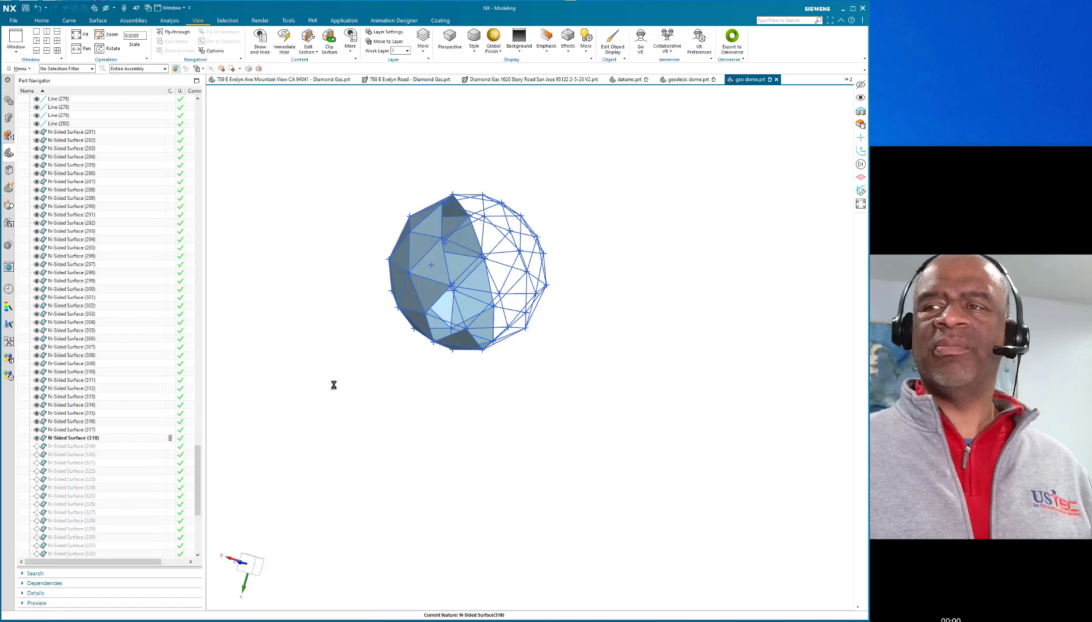
middle_click_drag(352, 421, 298, 371)
Step: Make N-Sided Surface (360) the current feature and examine the triangular facets from several sides
left_click_drag(196, 466, 197, 502)
left_click(94, 545)
right_click(94, 545)
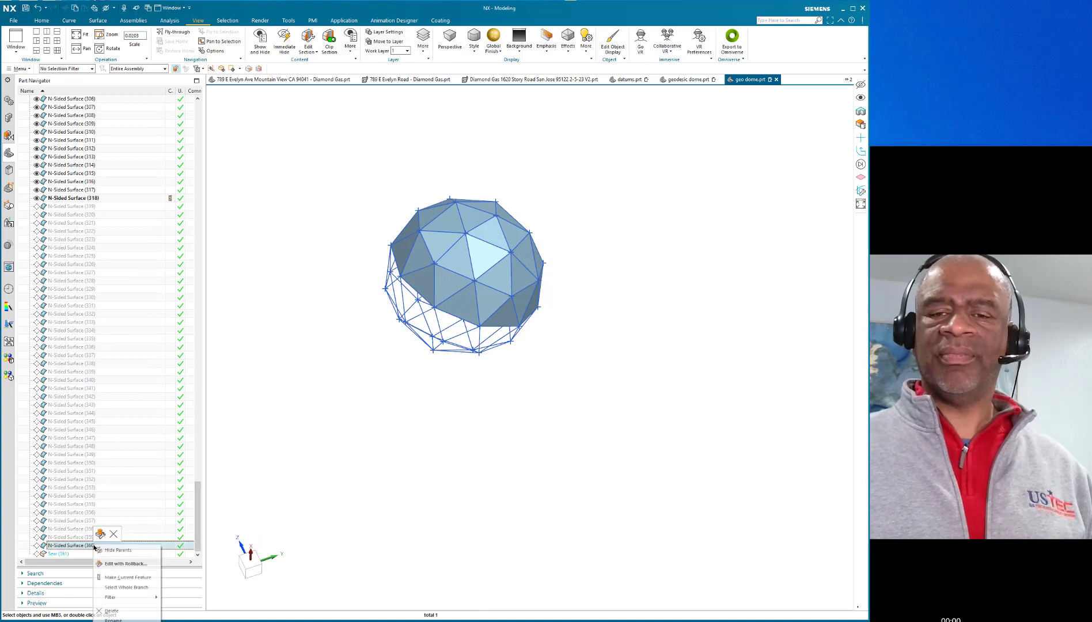
left_click(124, 581)
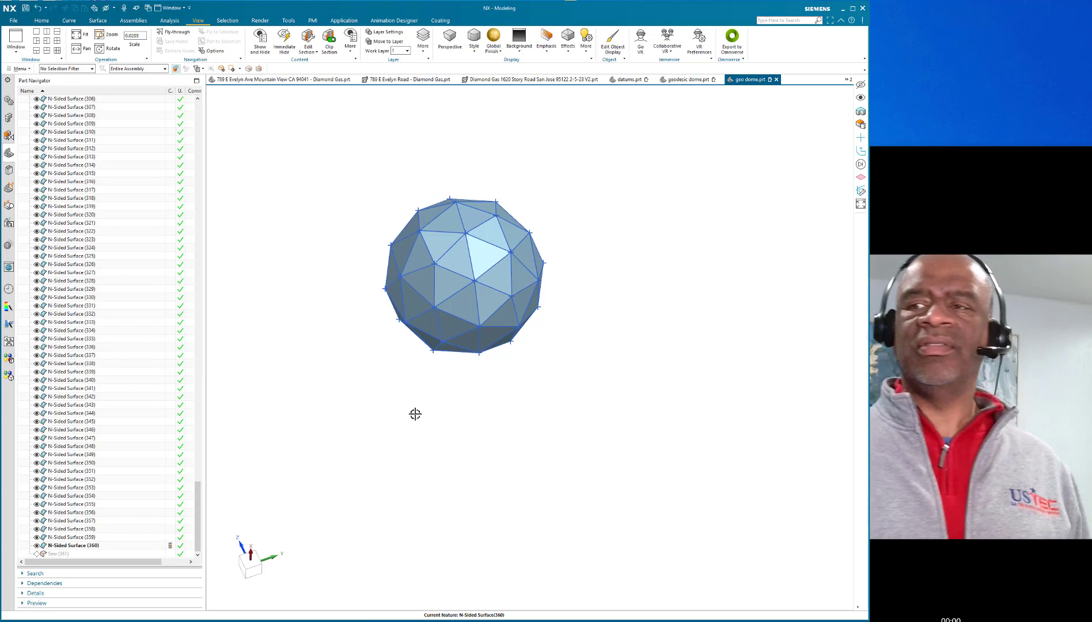
middle_click_drag(525, 441, 403, 346)
scroll(314, 205, "down", 2)
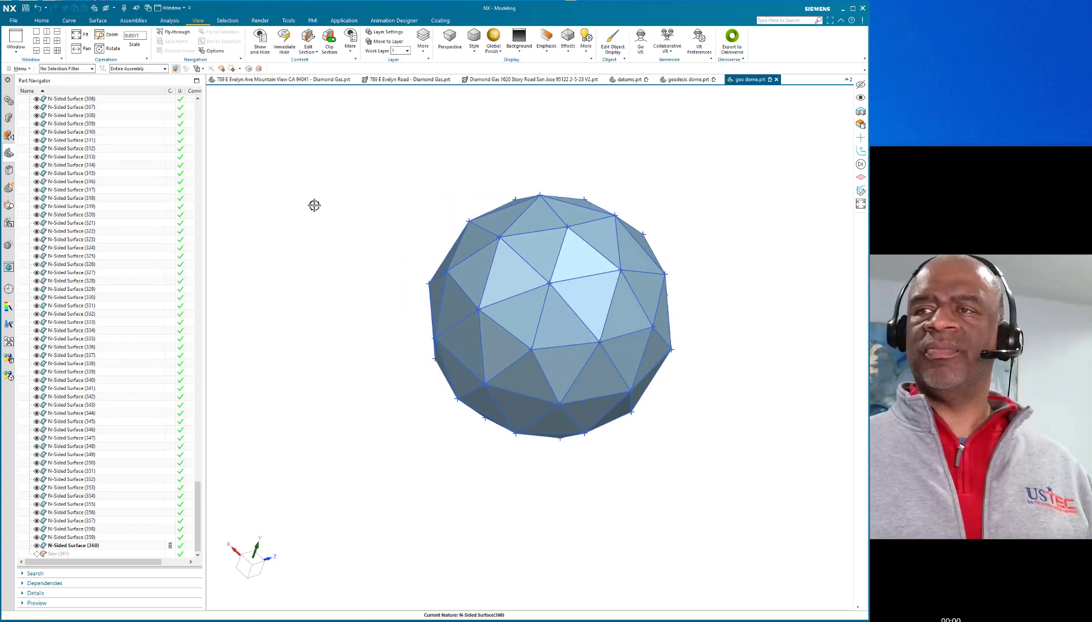
middle_click_drag(410, 275, 594, 412)
scroll(456, 189, "up", 1)
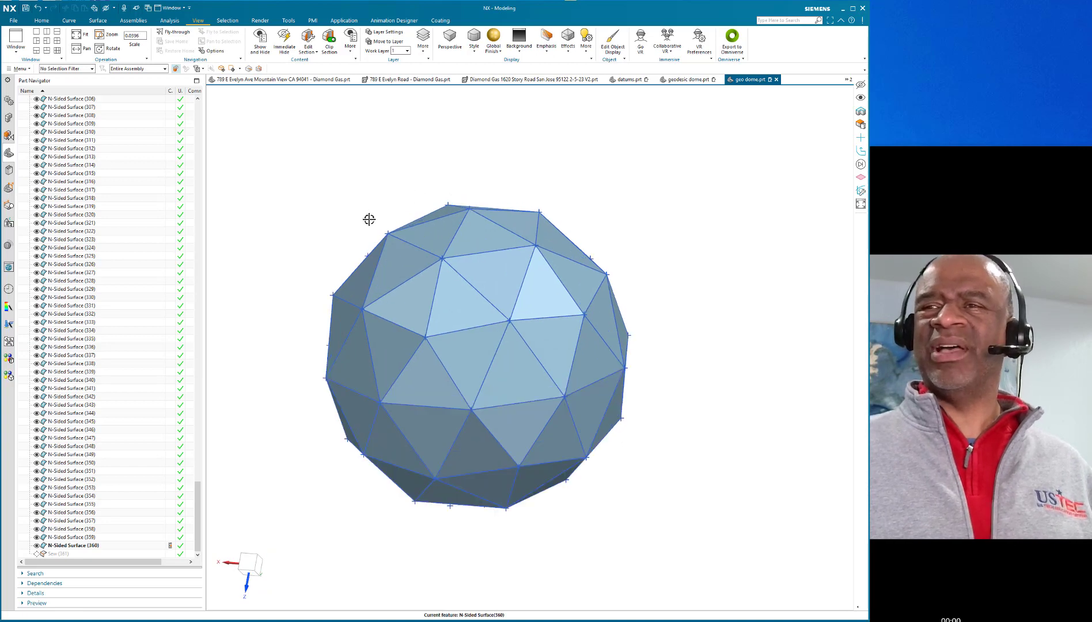
middle_click_drag(369, 219, 505, 213, "shift")
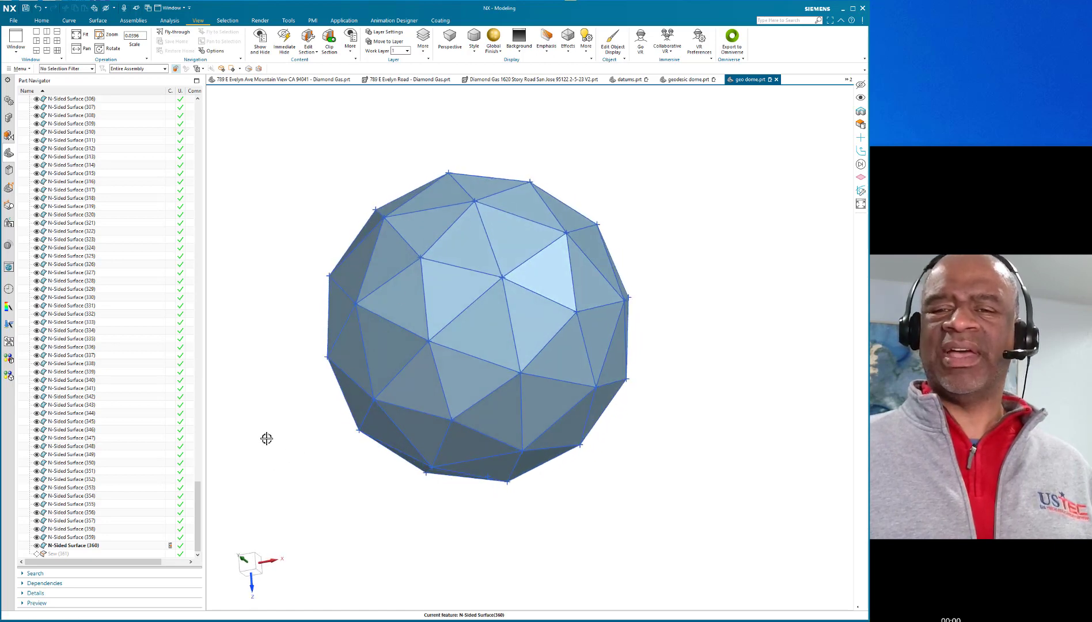
scroll(277, 256, "up", 1)
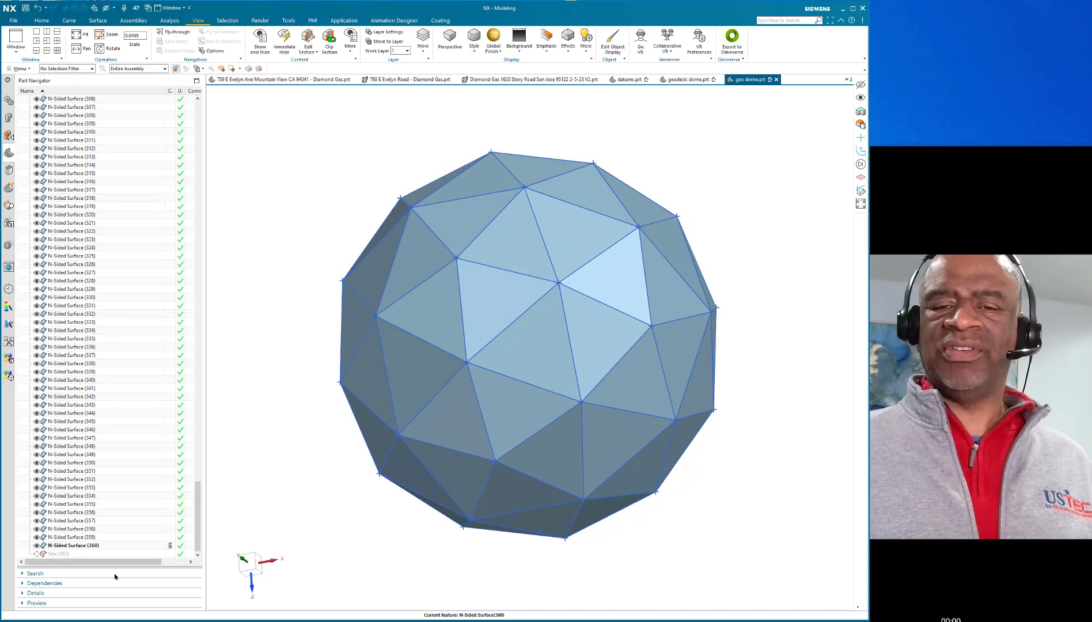
Step: Advance the model history to the final Sew (361) feature
left_click(70, 554)
right_click(70, 553)
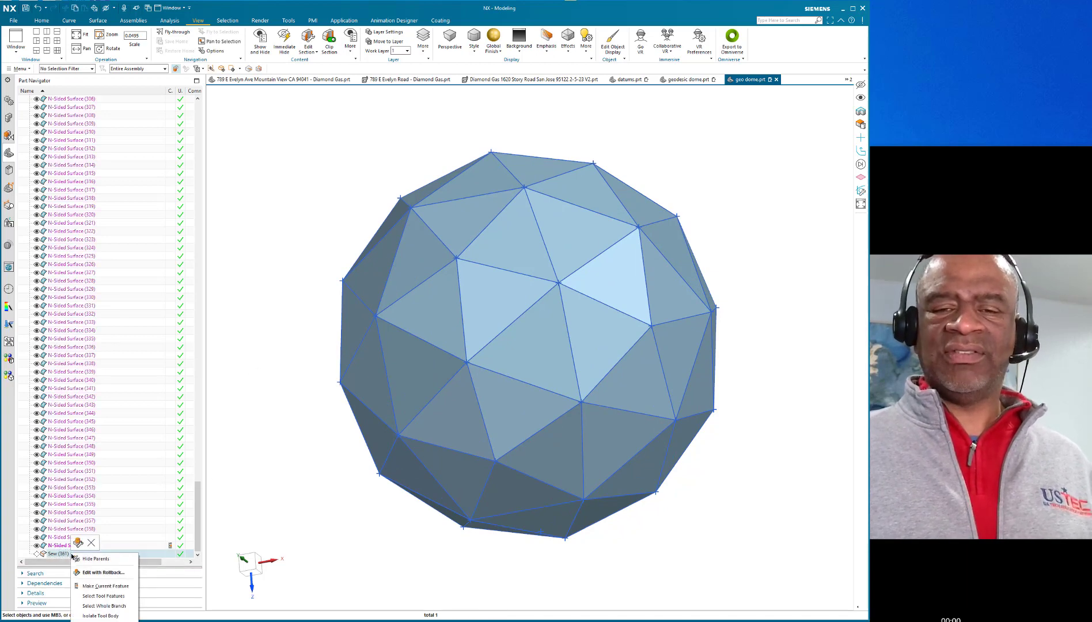
left_click(107, 587)
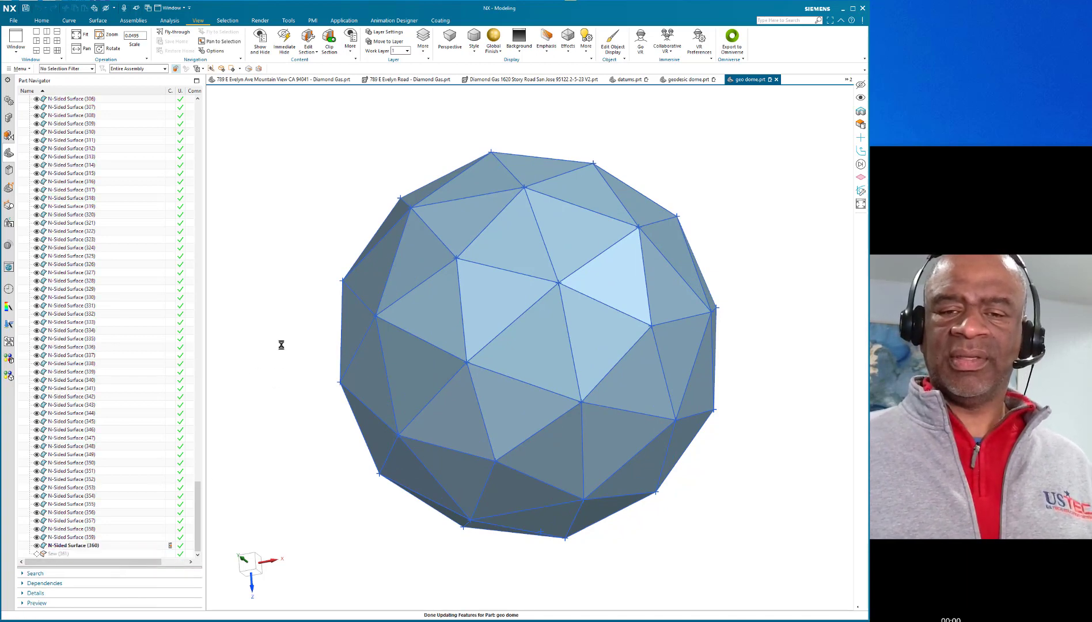
scroll(288, 227, "down", 3)
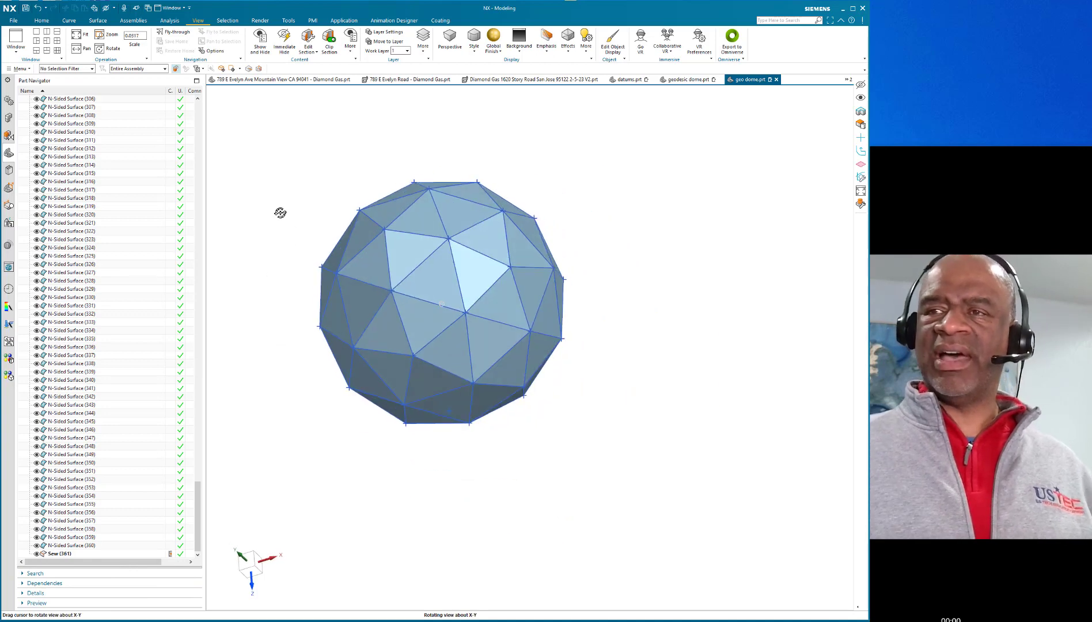
Step: Hide all points, curves and sketches to leave only the faceted body displayed
key("ctrl+w")
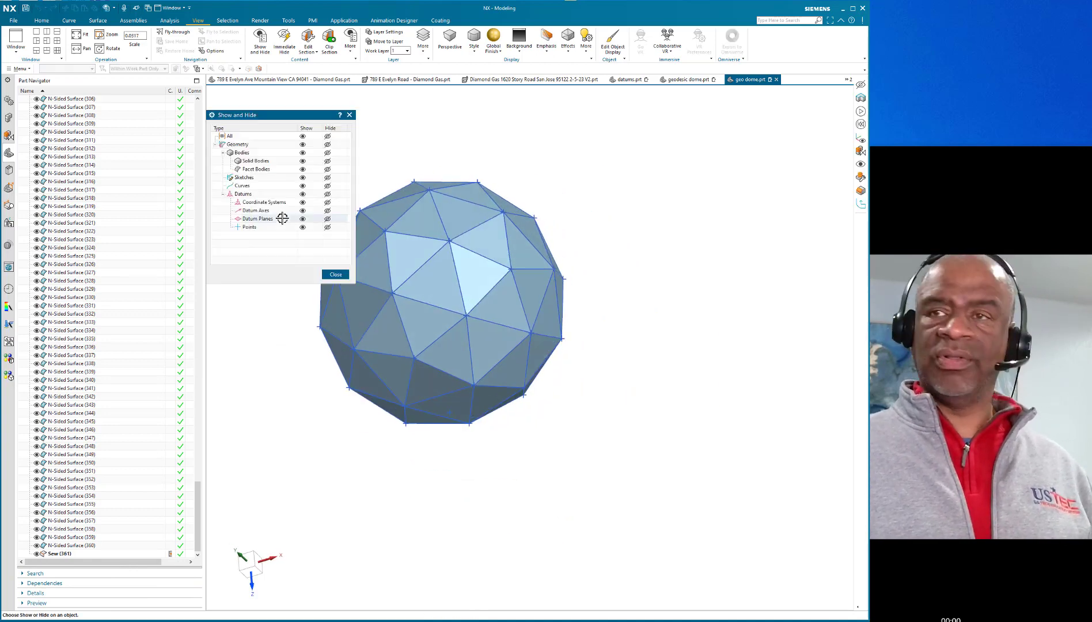
left_click(328, 227)
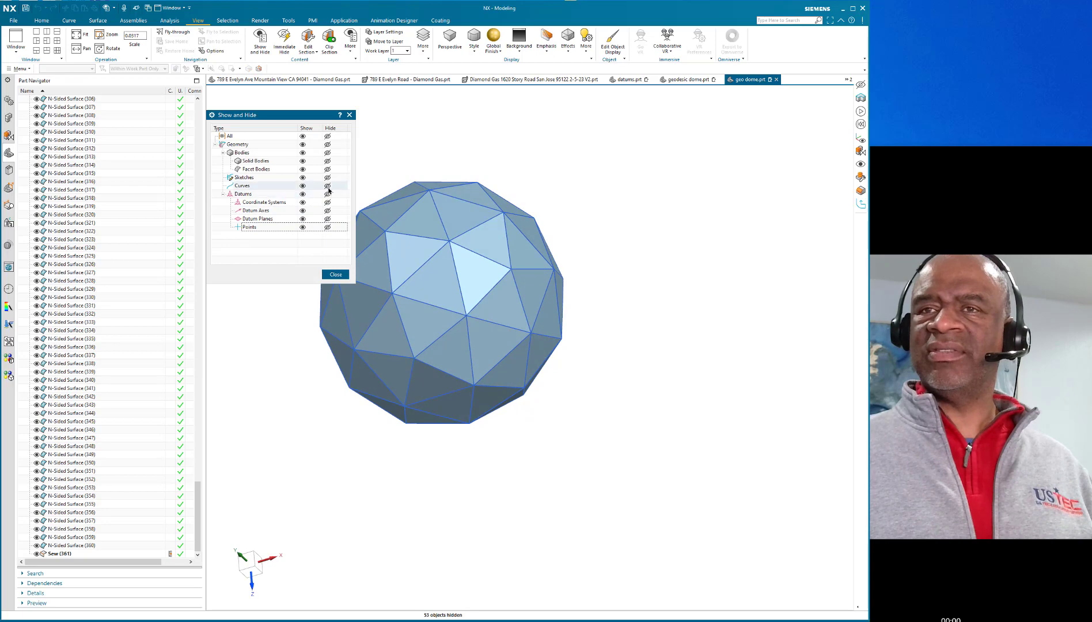
left_click(327, 186)
left_click(328, 177)
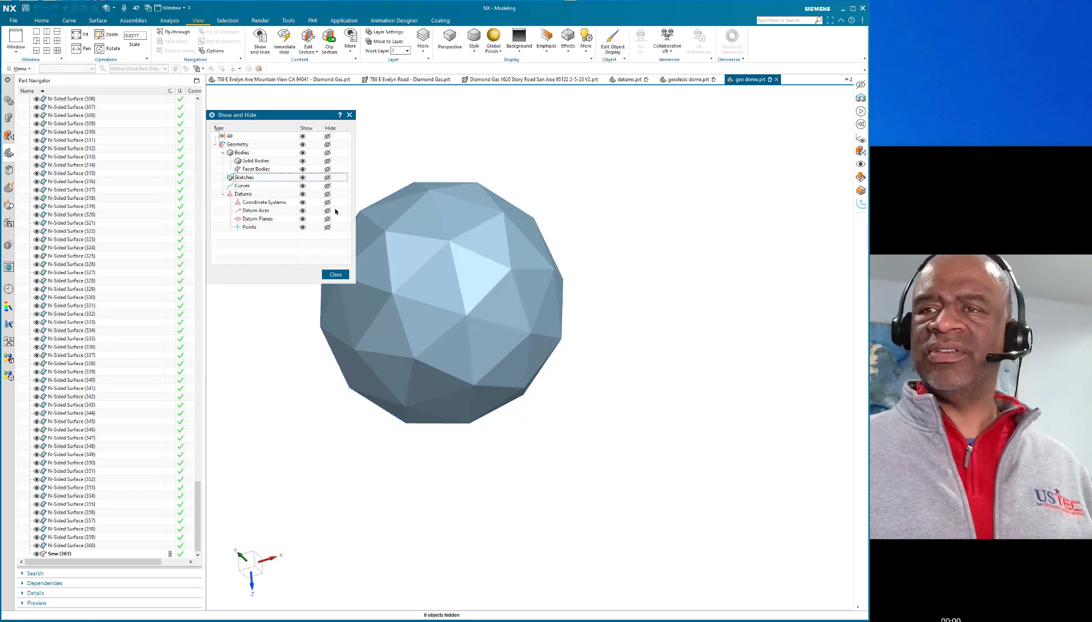
left_click(335, 275)
middle_click_drag(278, 197, 249, 195)
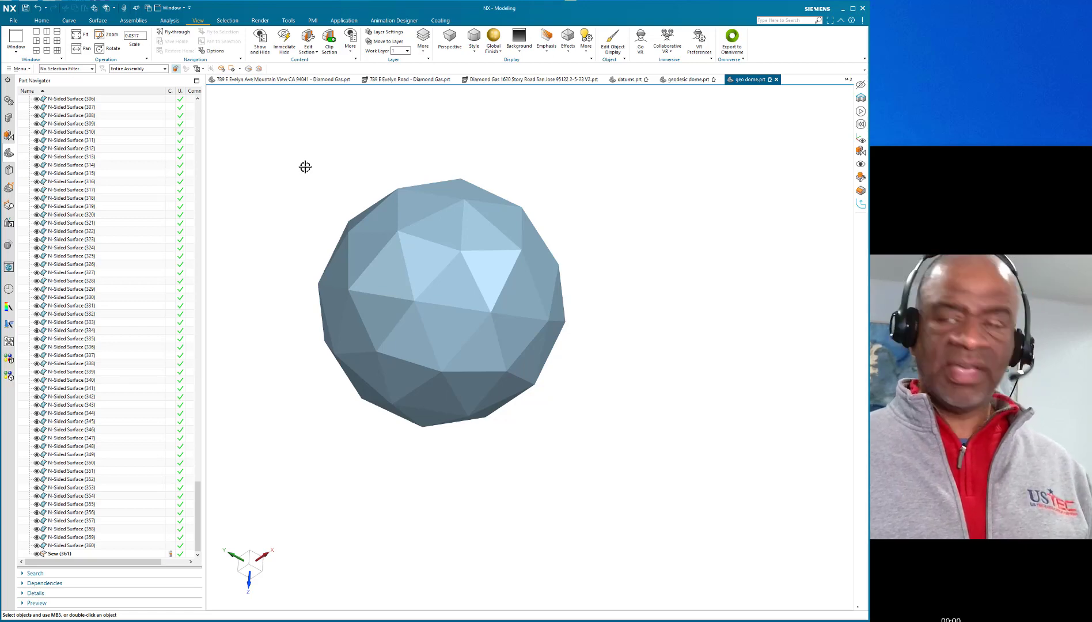
Step: Section the sewn body with one plane to inspect its interior, then cancel the section and examine the whole body
key("ctrl+h")
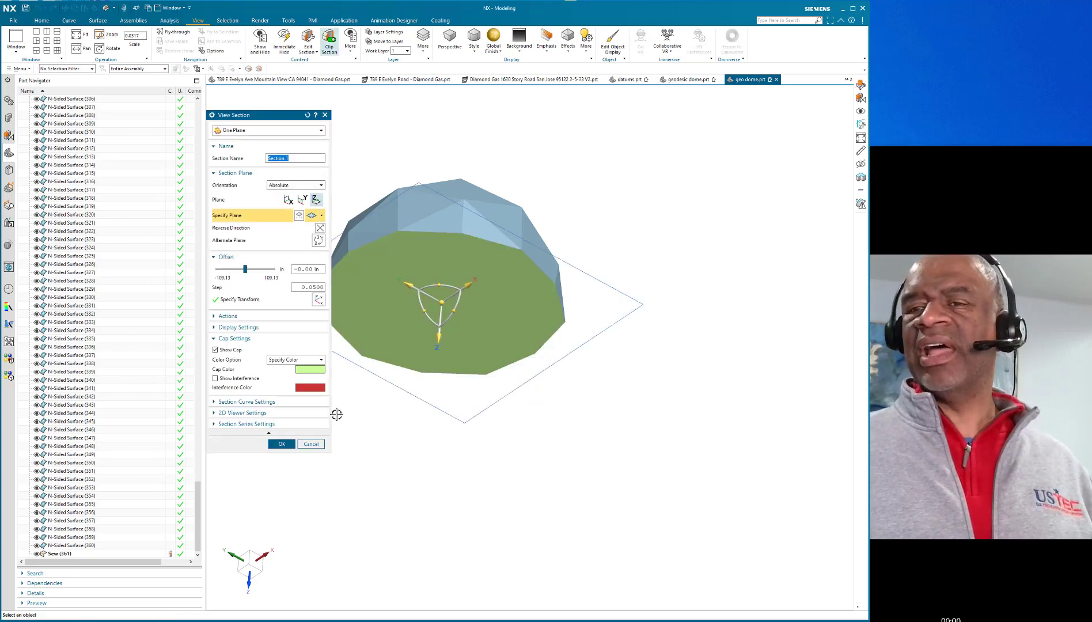
left_click(316, 446)
middle_click_drag(309, 182, 444, 93)
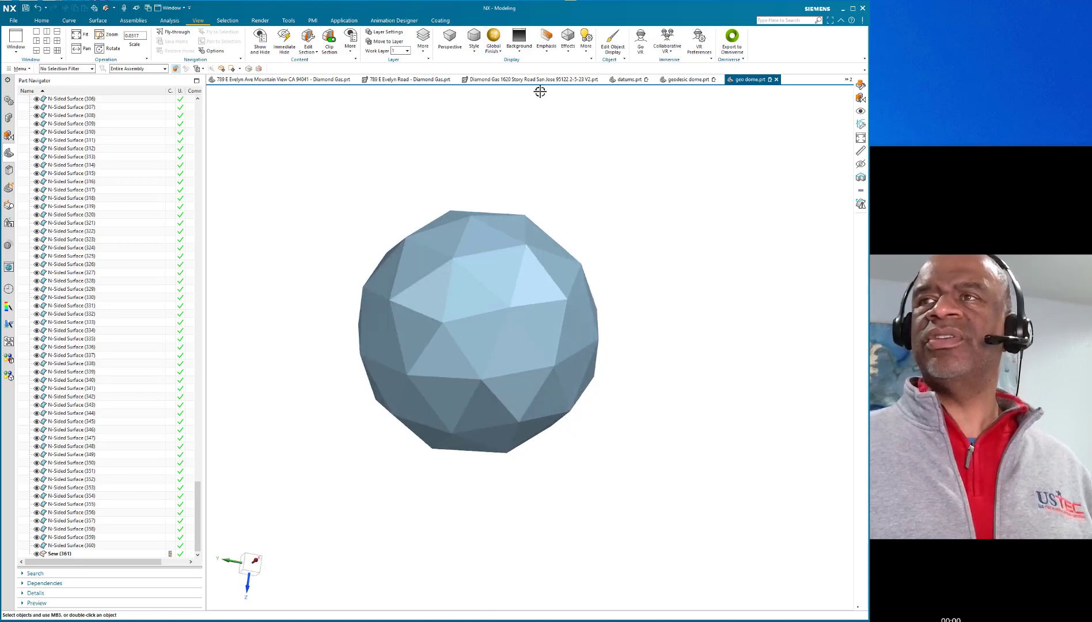
Step: Turn on True Shading for the dome and examine the rendered facets
left_click(473, 50)
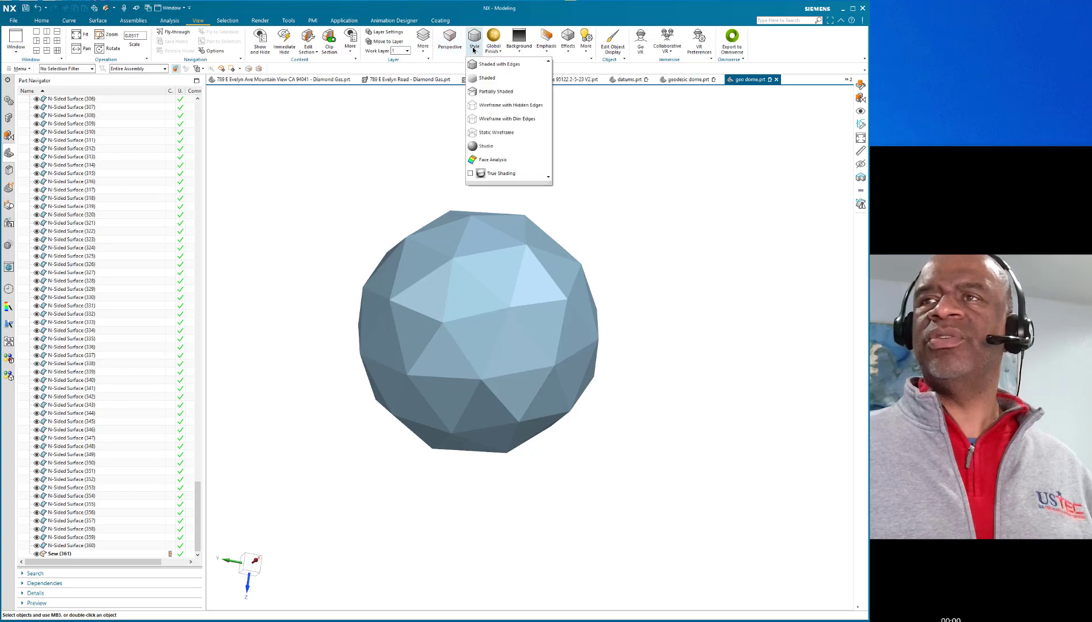
left_click(495, 174)
middle_click_drag(654, 183, 683, 164)
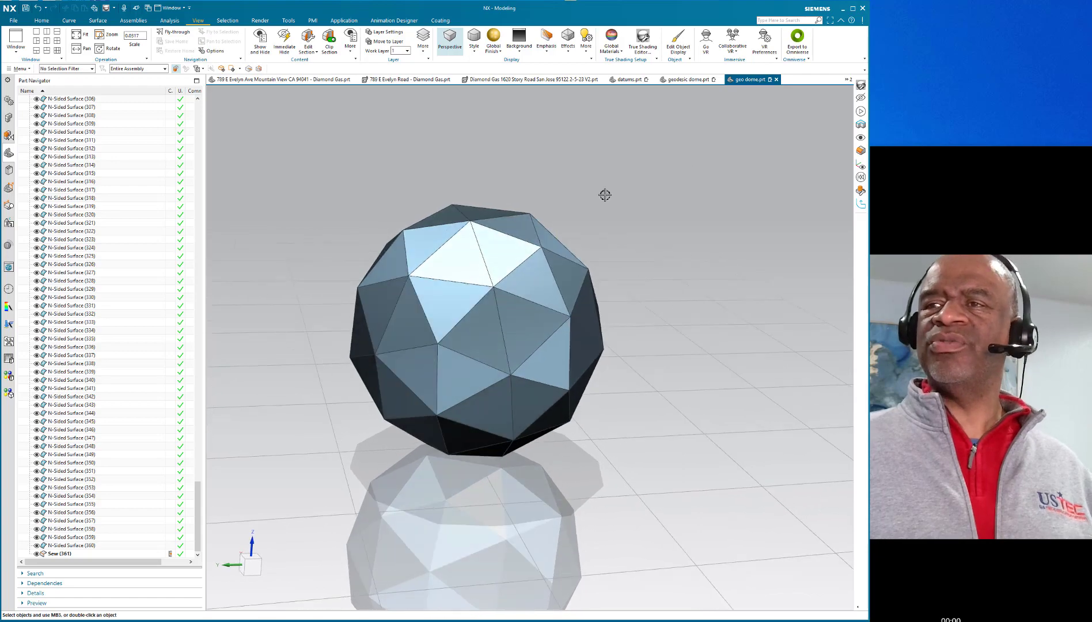
scroll(344, 234, "up", 1)
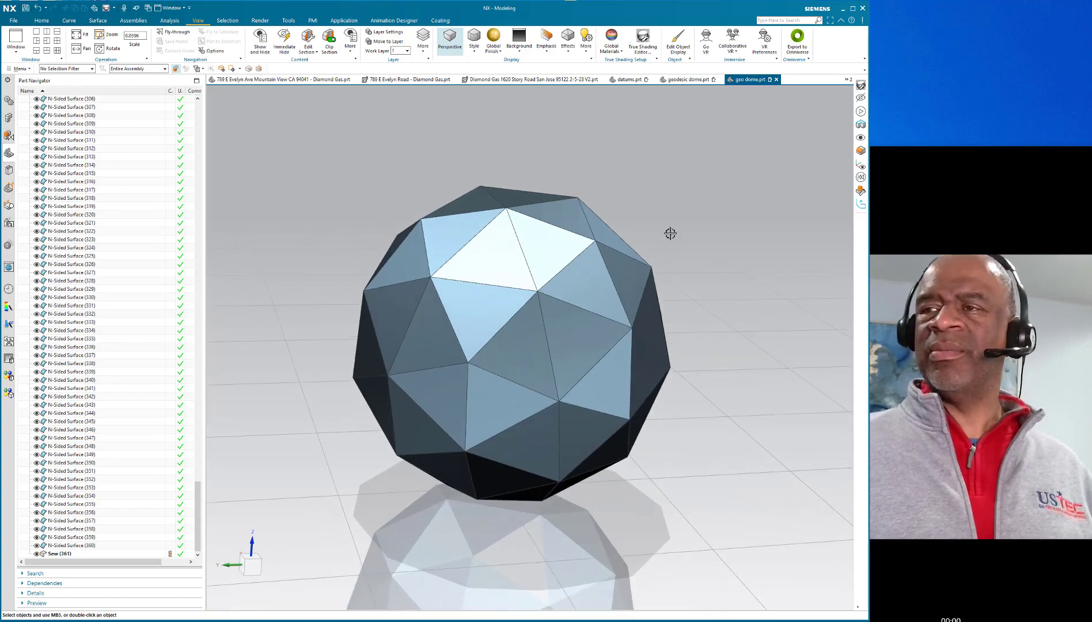
middle_click_drag(671, 242, 519, 222)
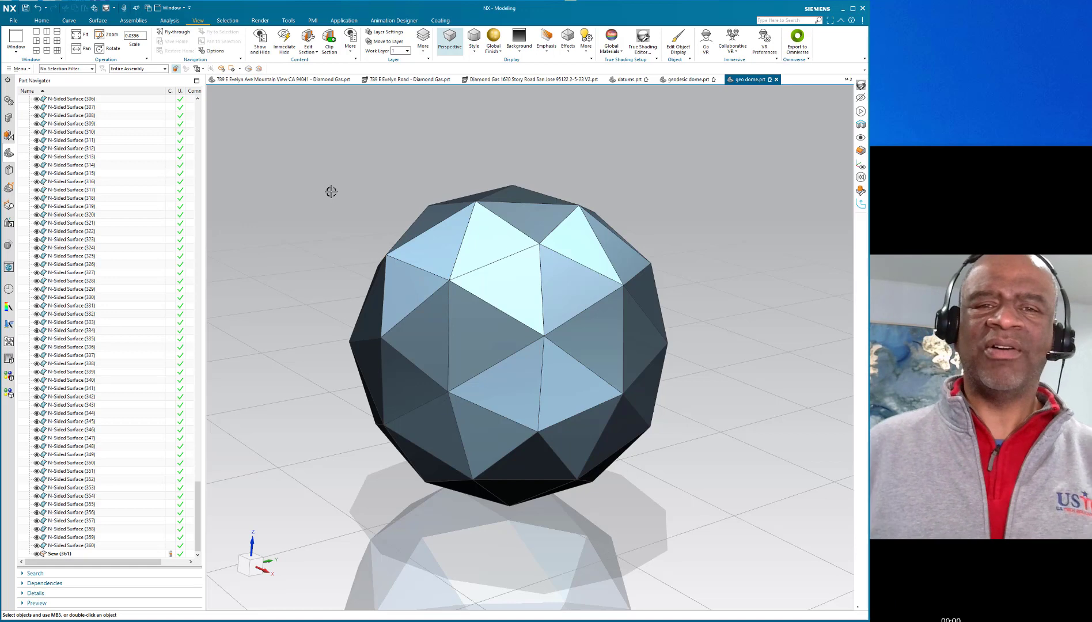
Step: Return to the beginning of the model history list and examine the shaded dome from other angles
left_click_drag(192, 488, 190, 112)
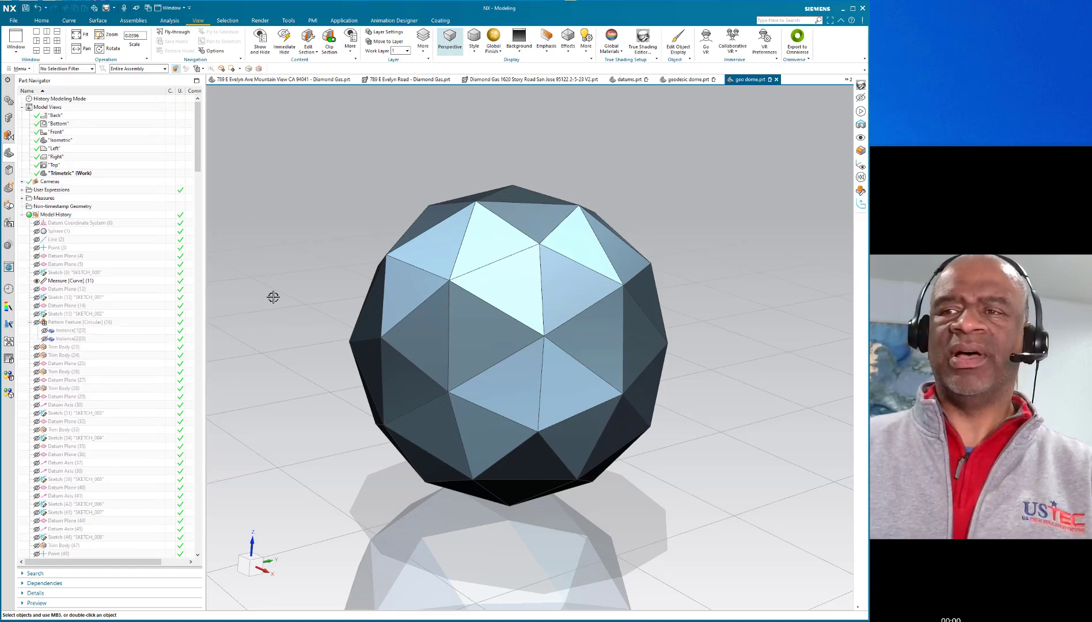
middle_click_drag(295, 293, 253, 268, "shift")
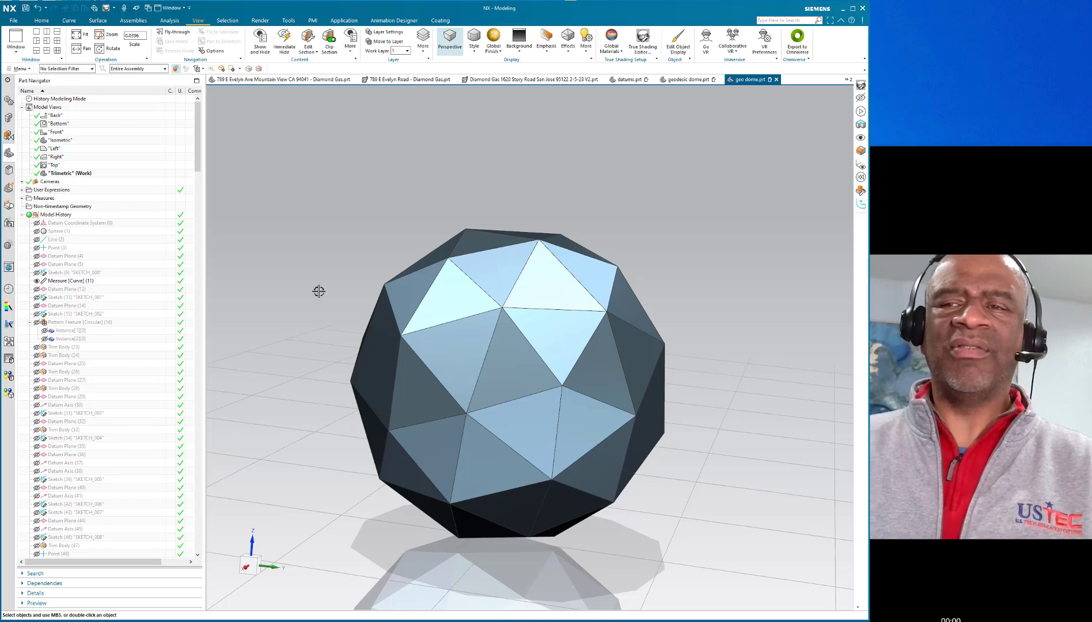
middle_click_drag(317, 302, 303, 255, "shift")
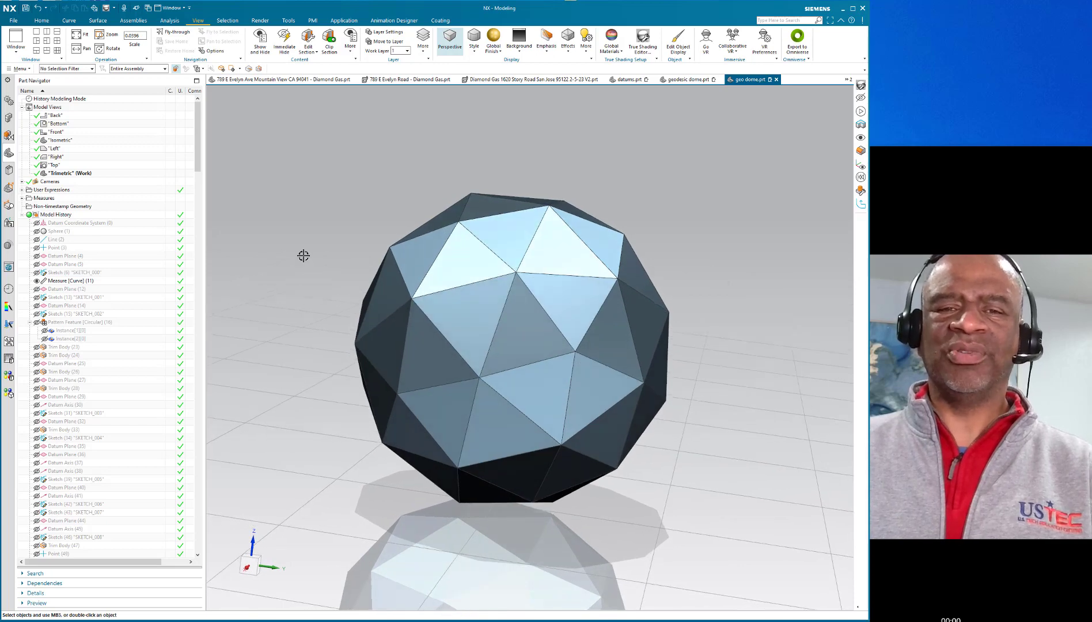